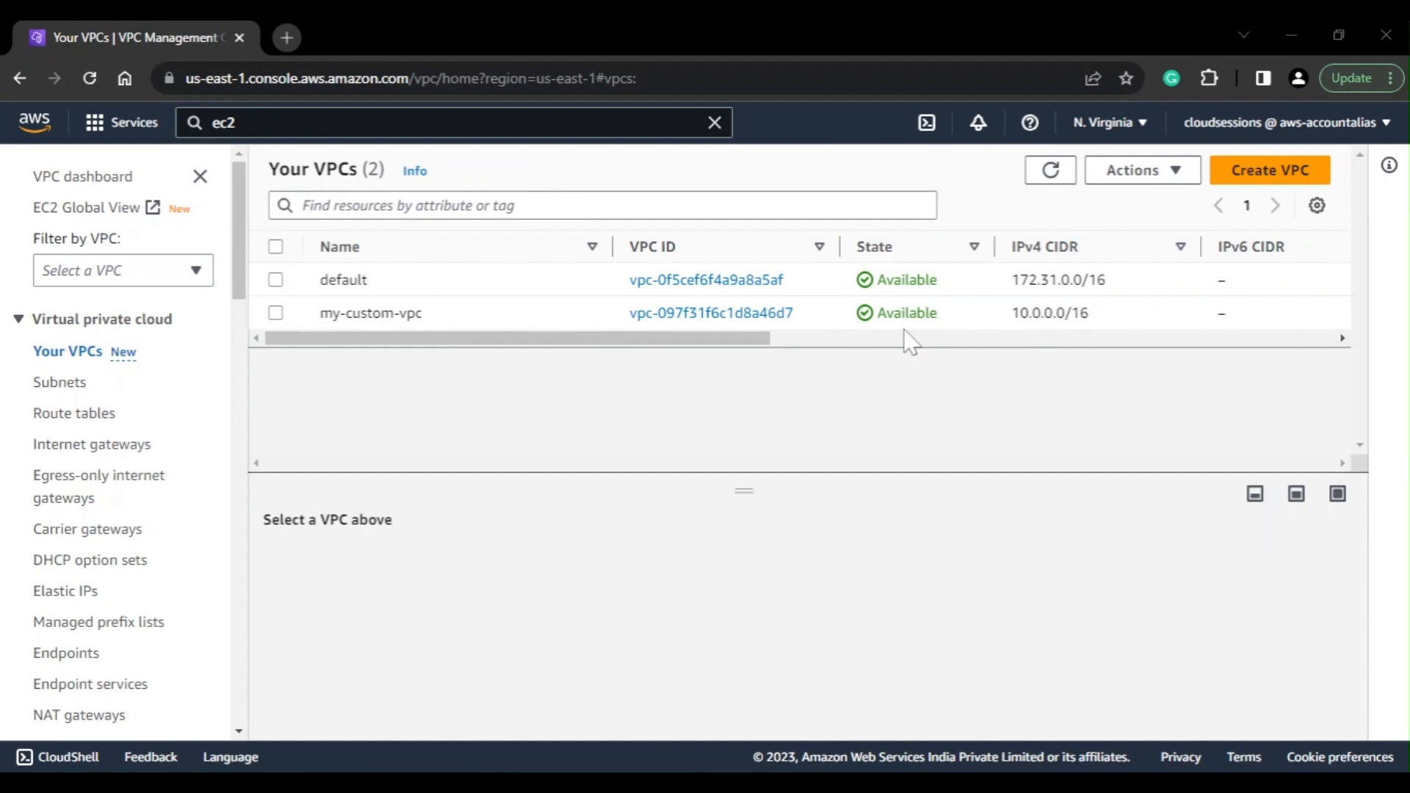
Step: List the subnets and filter them by the VPC ID vpc-097f31f6c1d8a46d7 of my-custom-vpc
{"action": "left_click", "coordinate": [58, 384]}
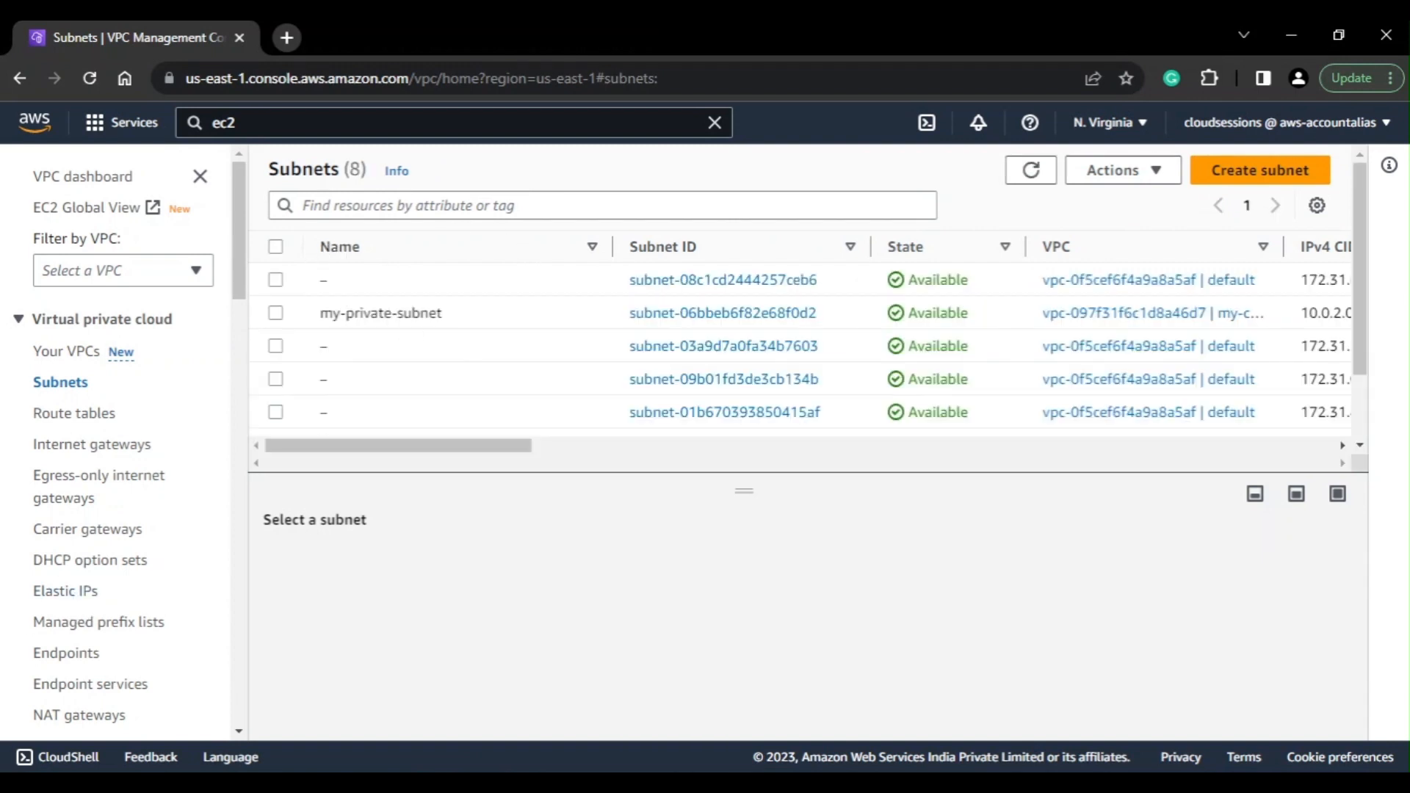
{"action": "scroll", "coordinate": [866, 356], "scroll_direction": "down", "scroll_amount": 2}
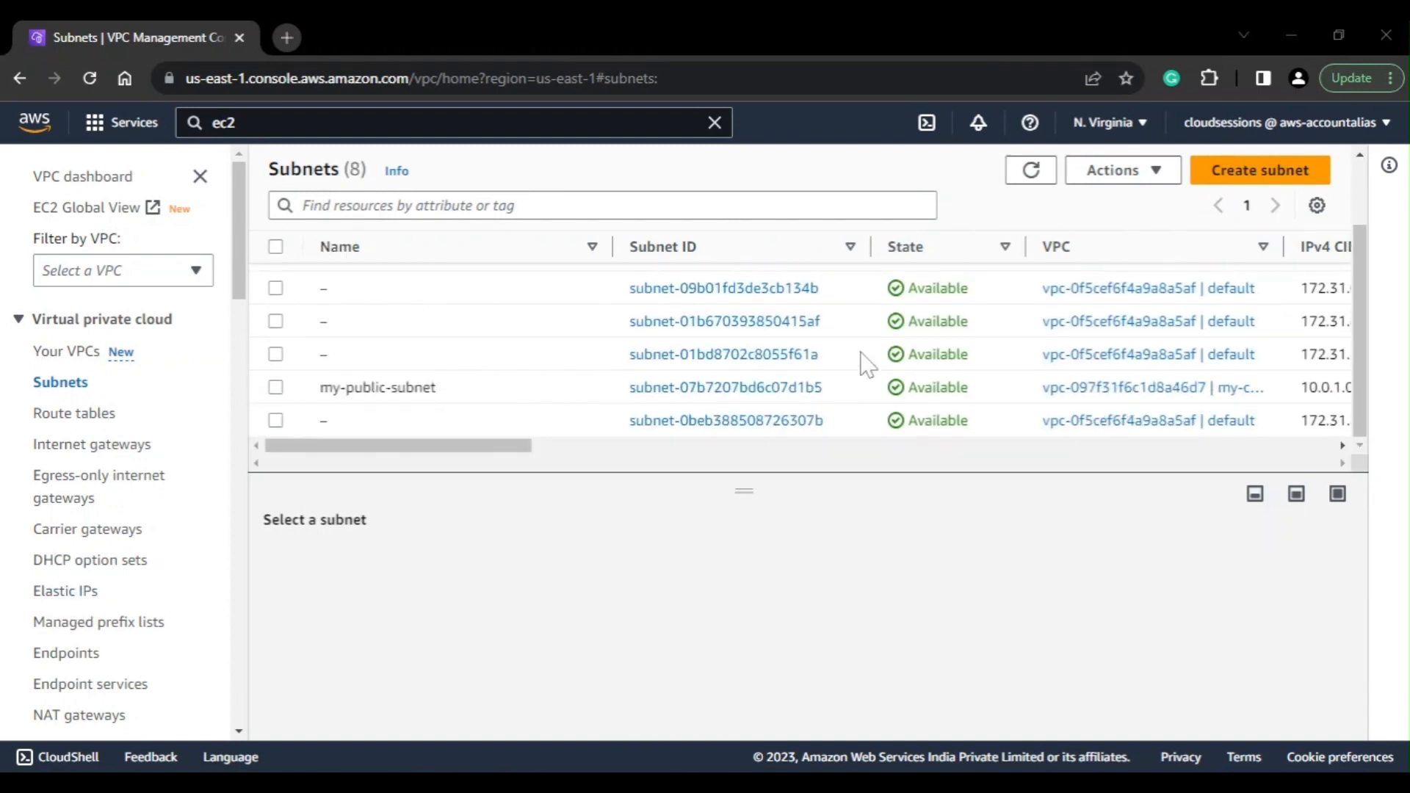
{"action": "scroll", "coordinate": [601, 400], "scroll_direction": "up", "scroll_amount": 2}
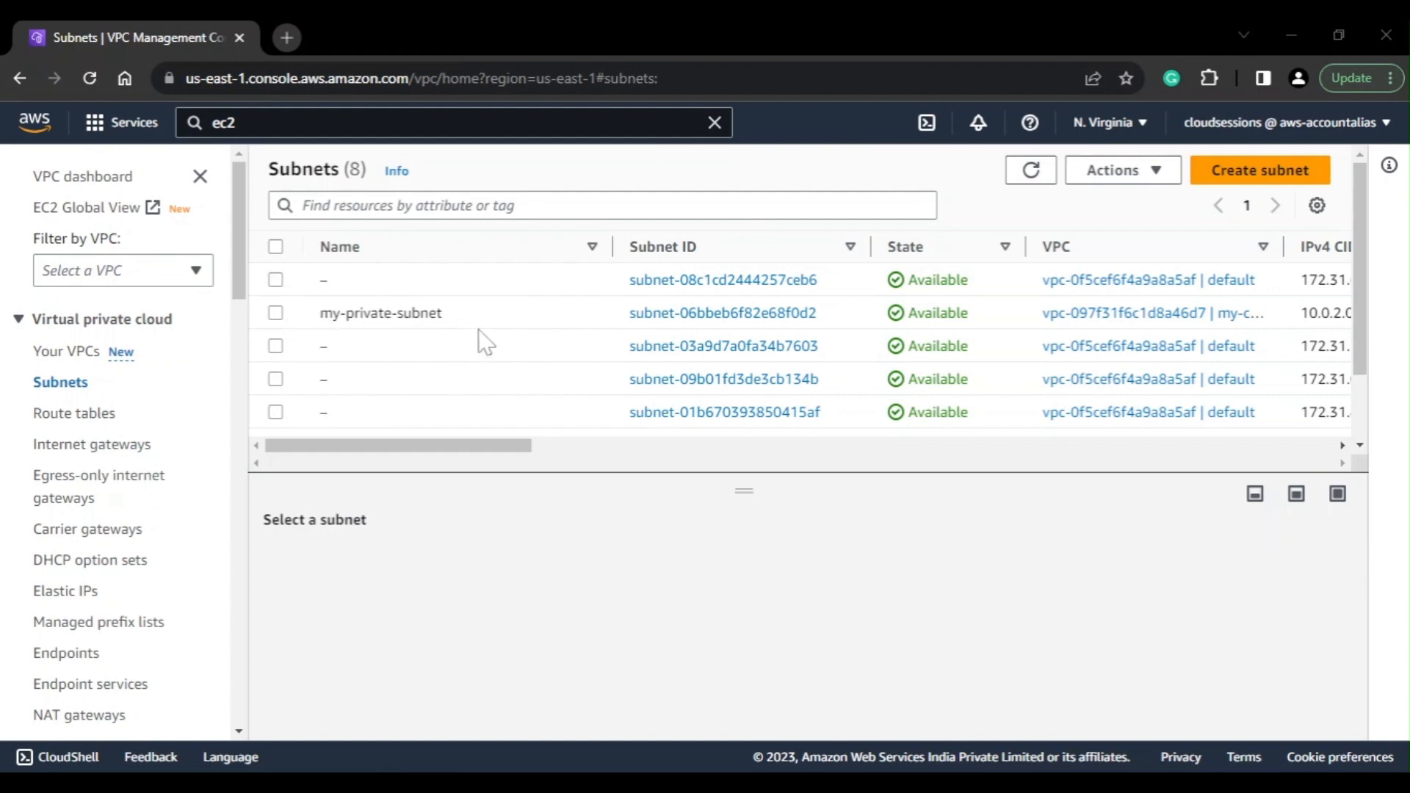
{"action": "left_click", "coordinate": [433, 206]}
{"action": "scroll", "coordinate": [394, 570], "scroll_direction": "down", "scroll_amount": 3}
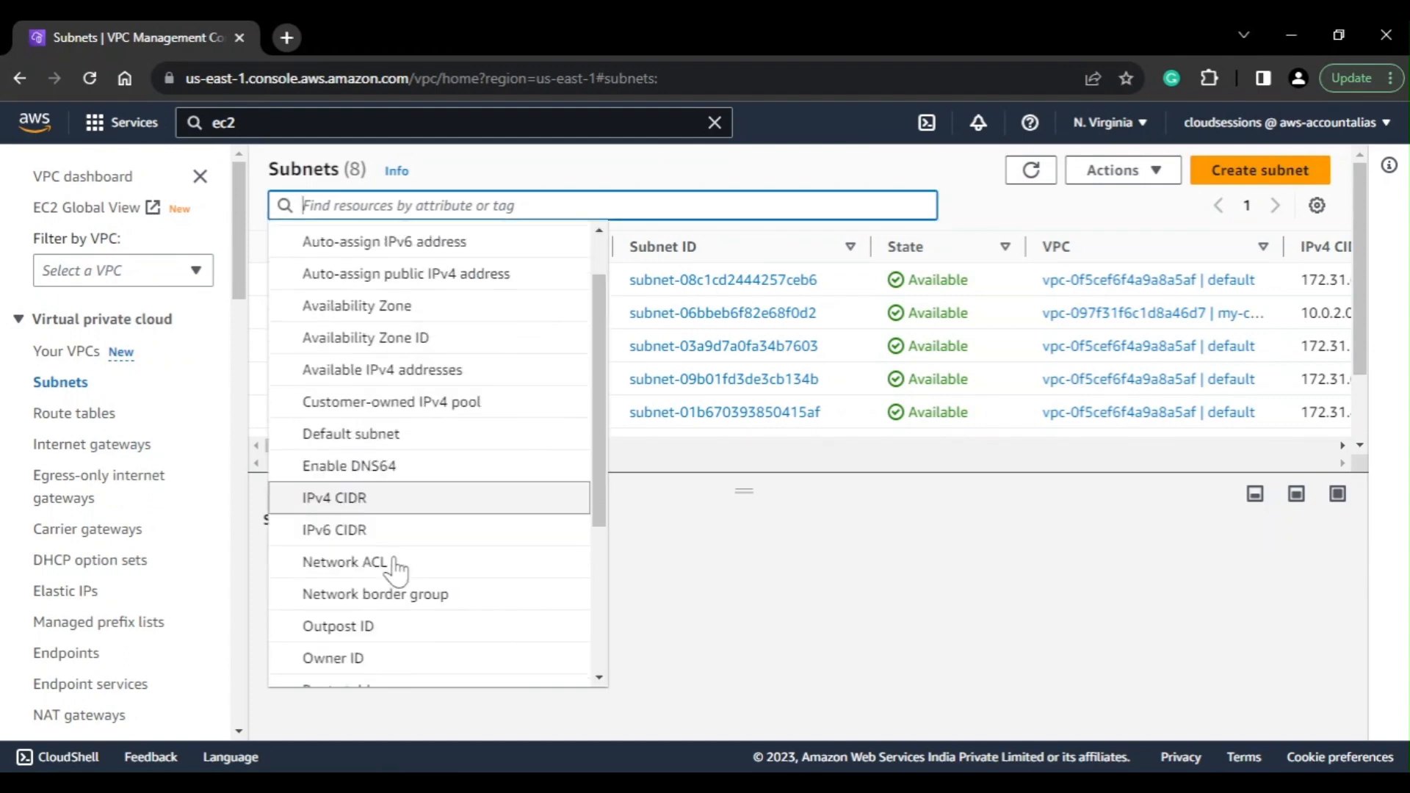
{"action": "left_click", "coordinate": [345, 616]}
{"action": "left_click", "coordinate": [481, 342]}
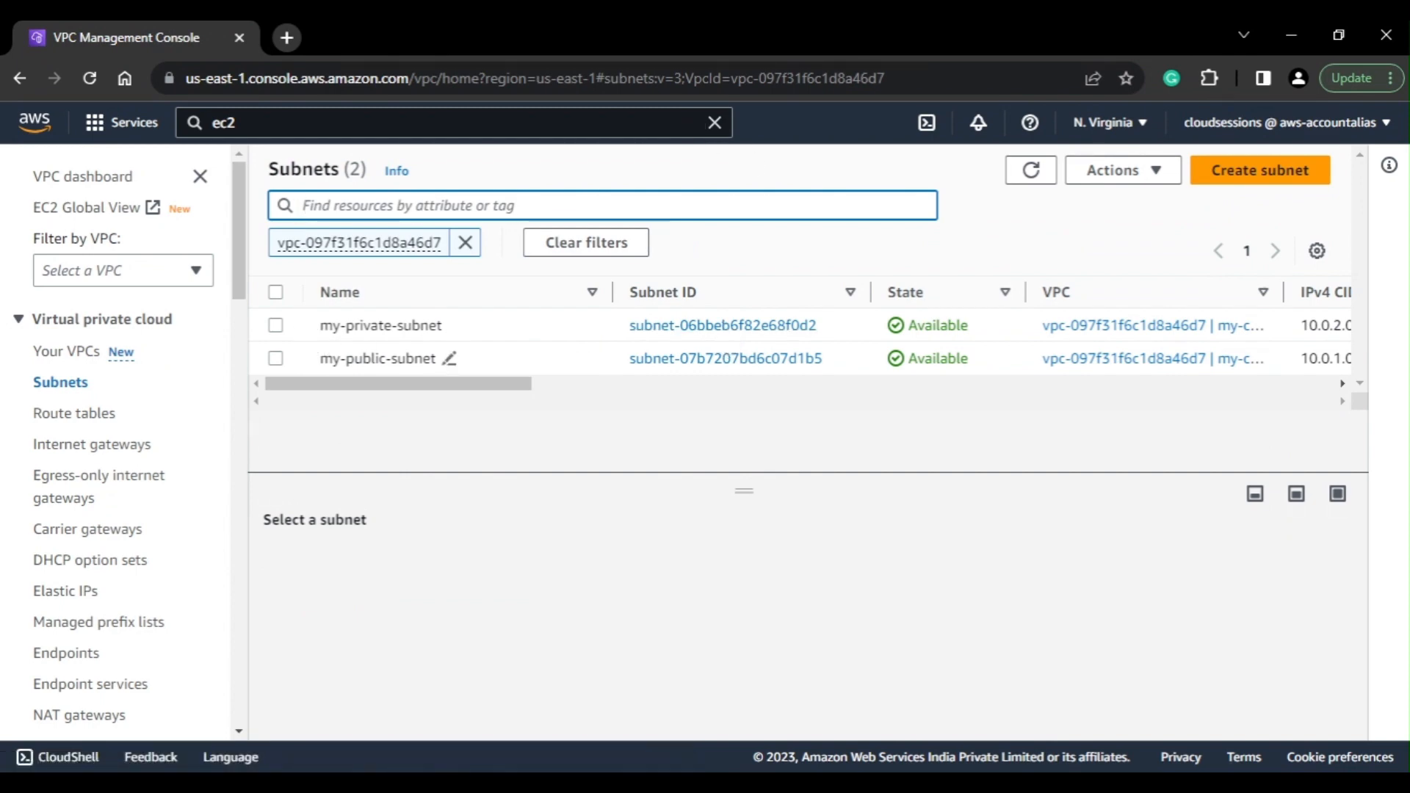
Step: Select the my-tgw internet gateway and widen the VPC ID column to check which VPC it is attached to
{"action": "left_click", "coordinate": [102, 446]}
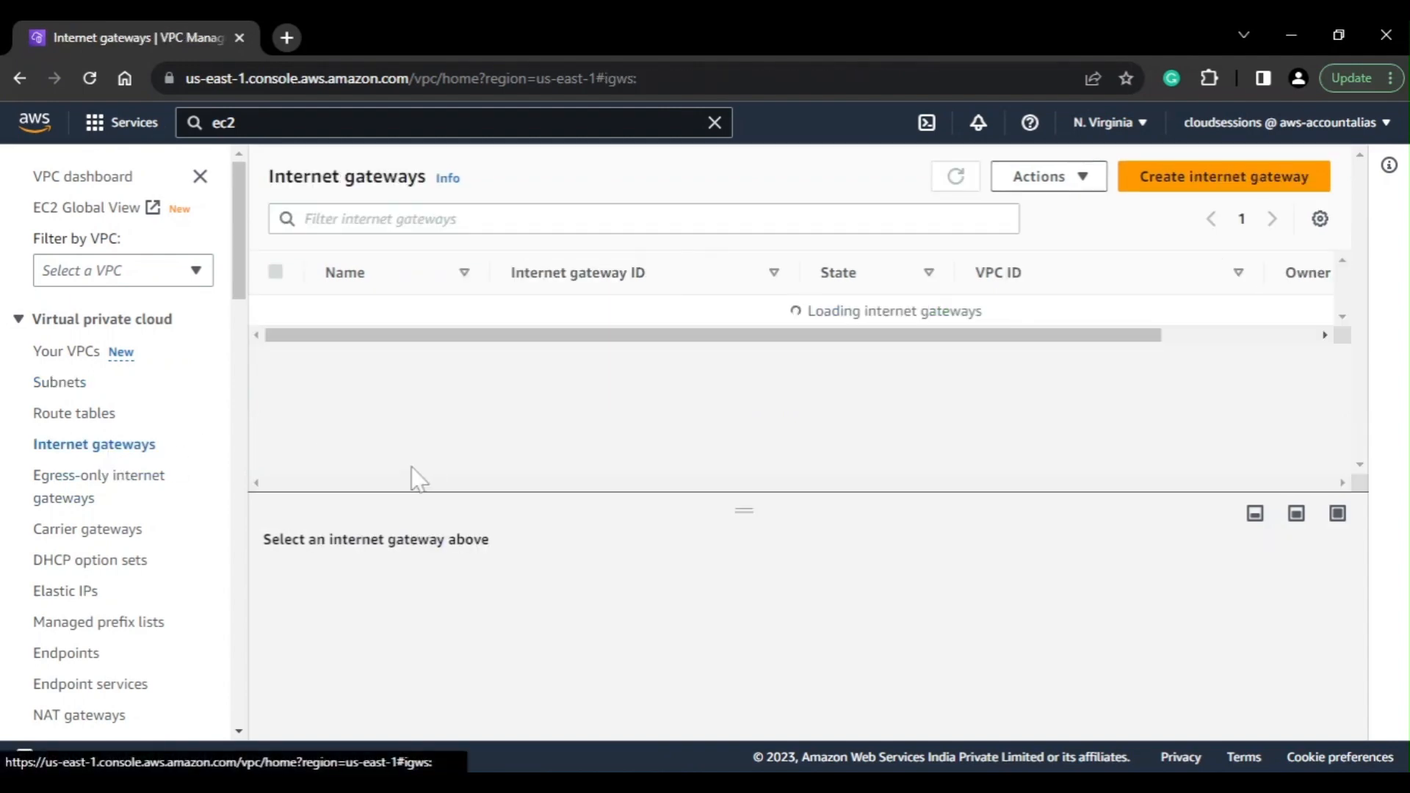
{"action": "left_click", "coordinate": [277, 342]}
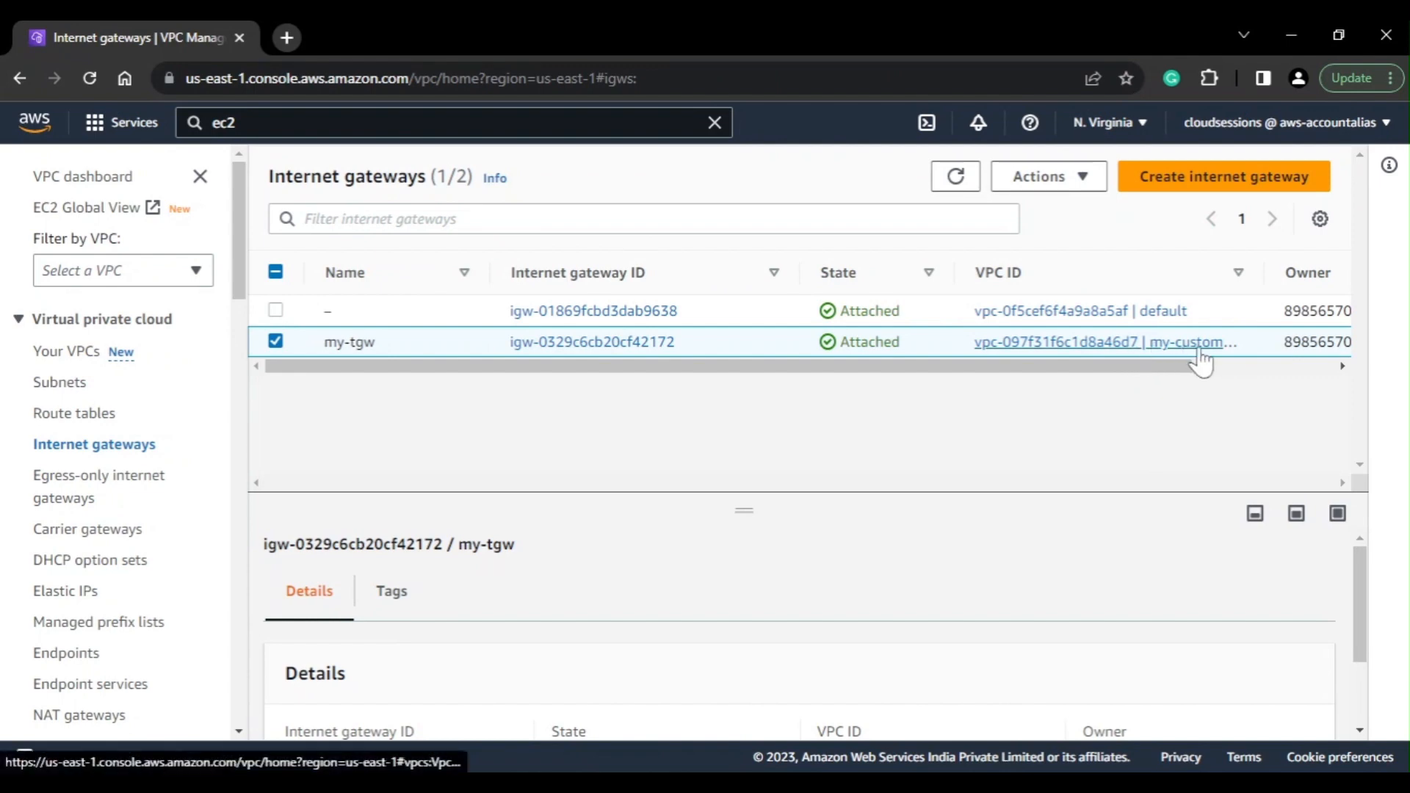
{"action": "left_click_drag", "start_coordinate": [1255, 284], "coordinate": [1306, 307]}
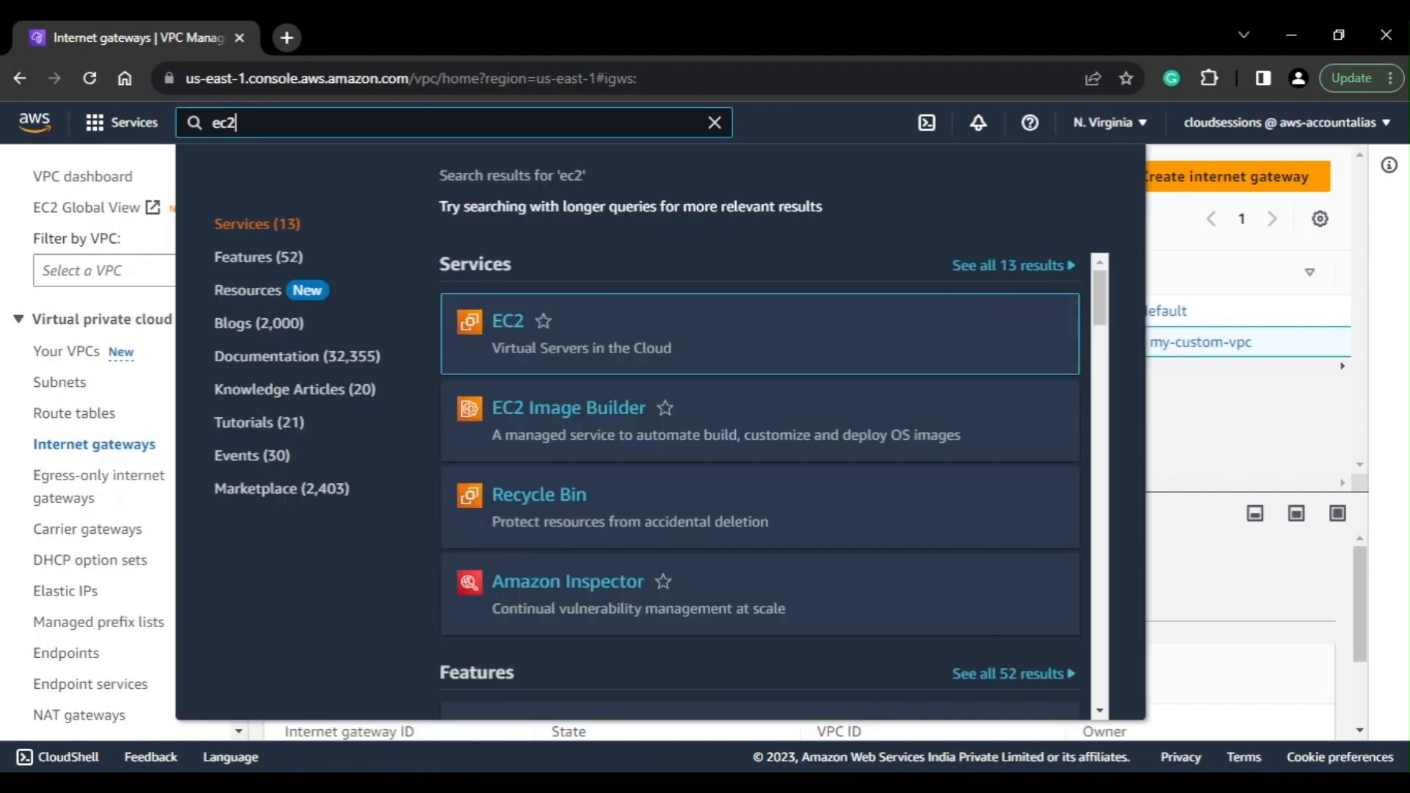
Step: Open the EC2 service in a new browser tab and list the running instances
{"action": "right_click", "coordinate": [509, 316]}
{"action": "left_click", "coordinate": [558, 335]}
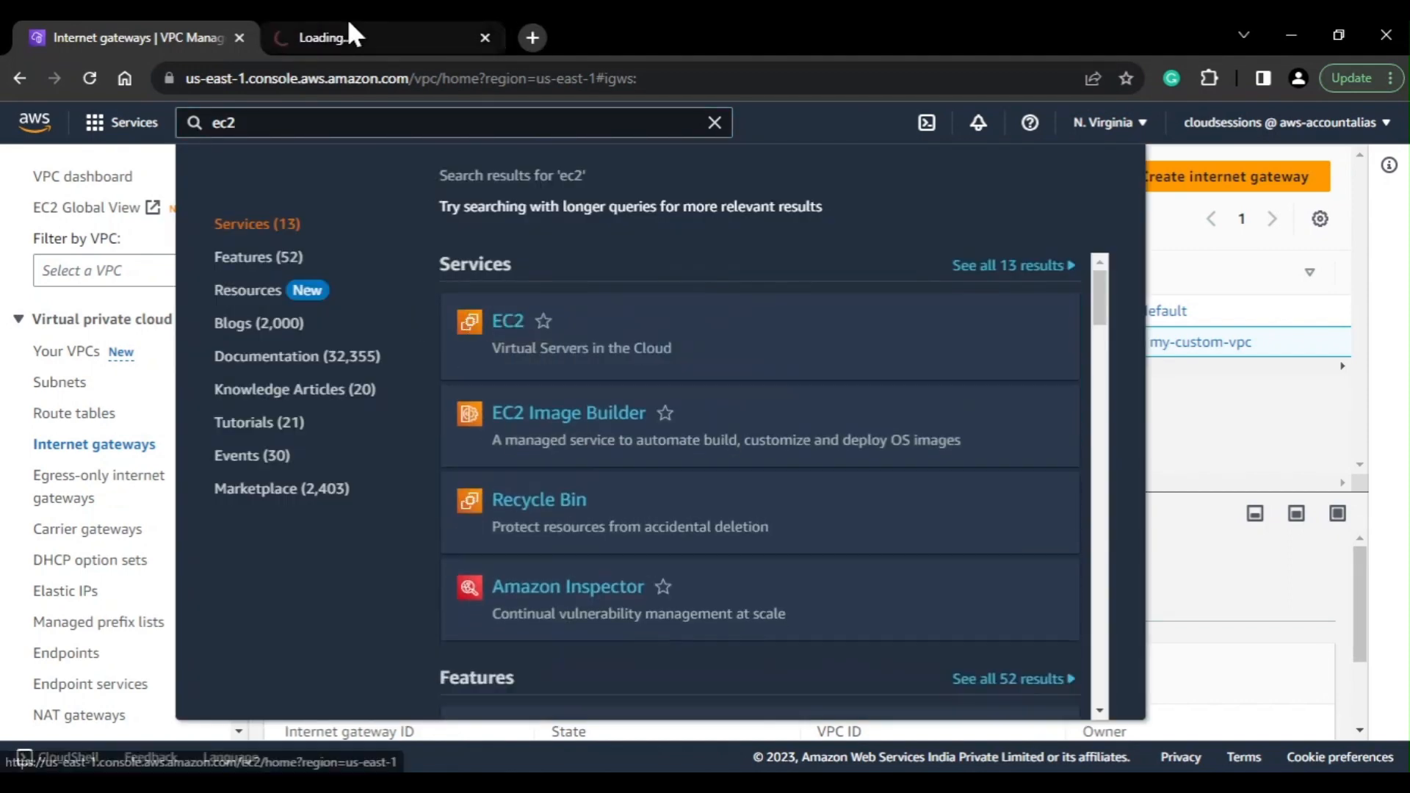
{"action": "left_click", "coordinate": [350, 33]}
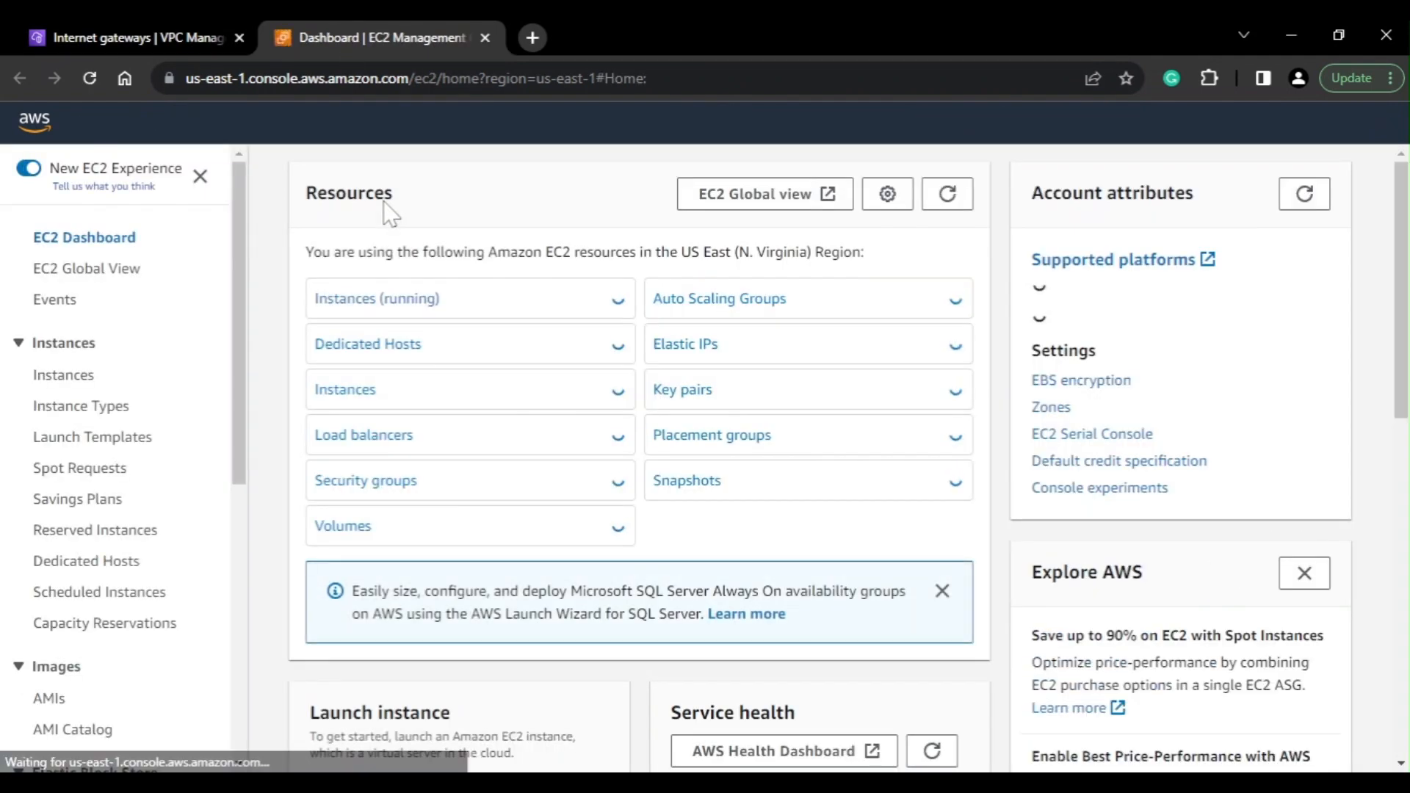
{"action": "left_click", "coordinate": [434, 298]}
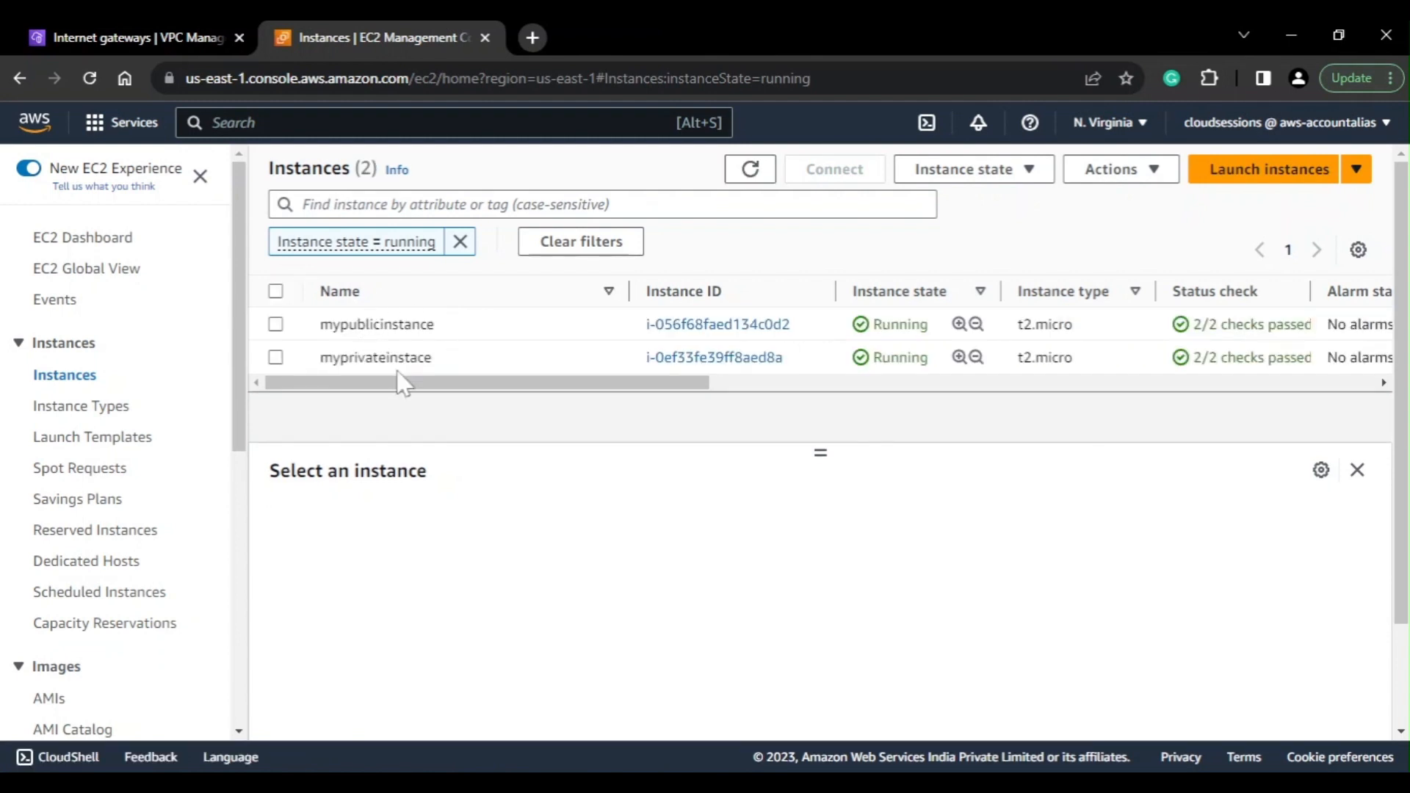
Step: Examine the public IPv4 address details of myprivateinstace and of mypublicinstance
{"action": "left_click", "coordinate": [277, 360]}
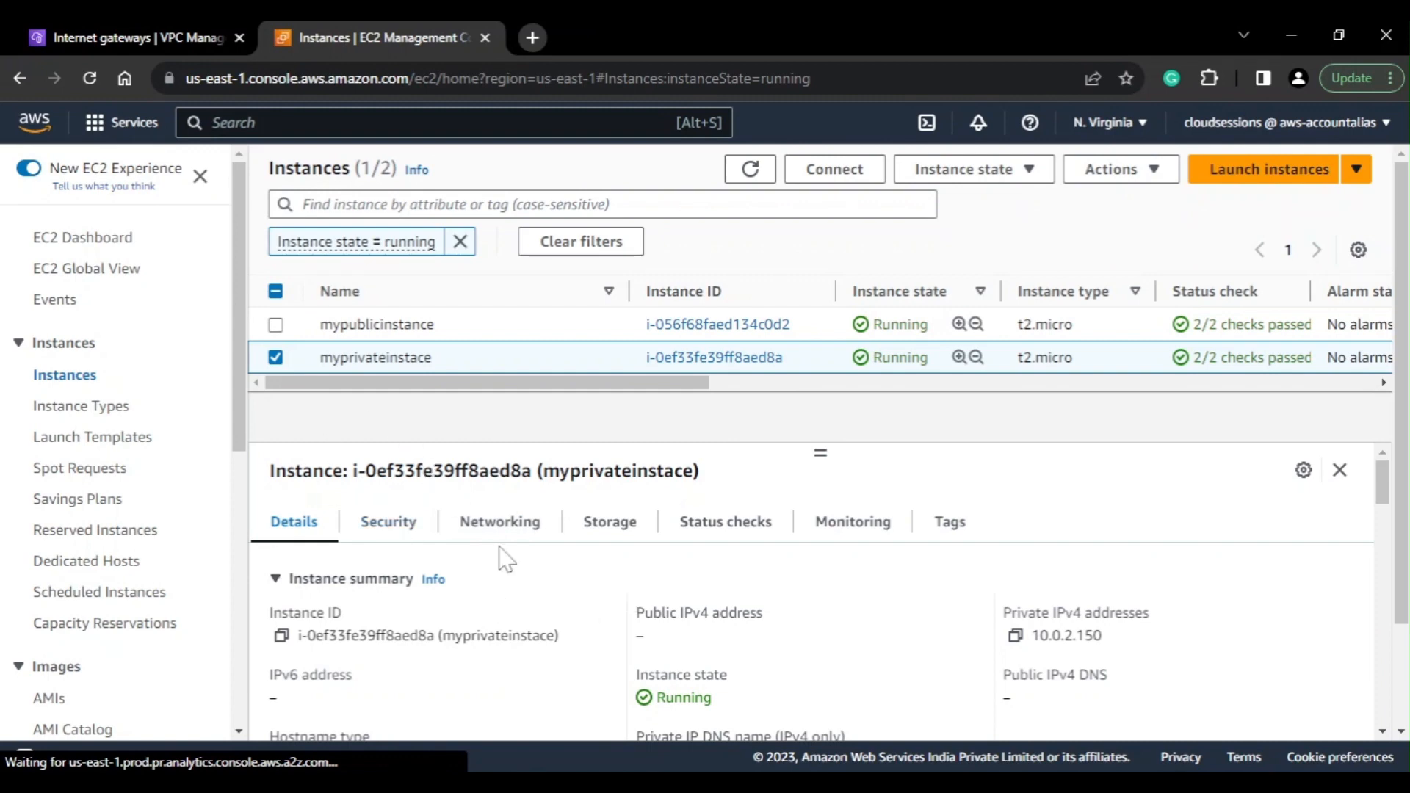
{"action": "left_click_drag", "start_coordinate": [749, 645], "coordinate": [639, 610]}
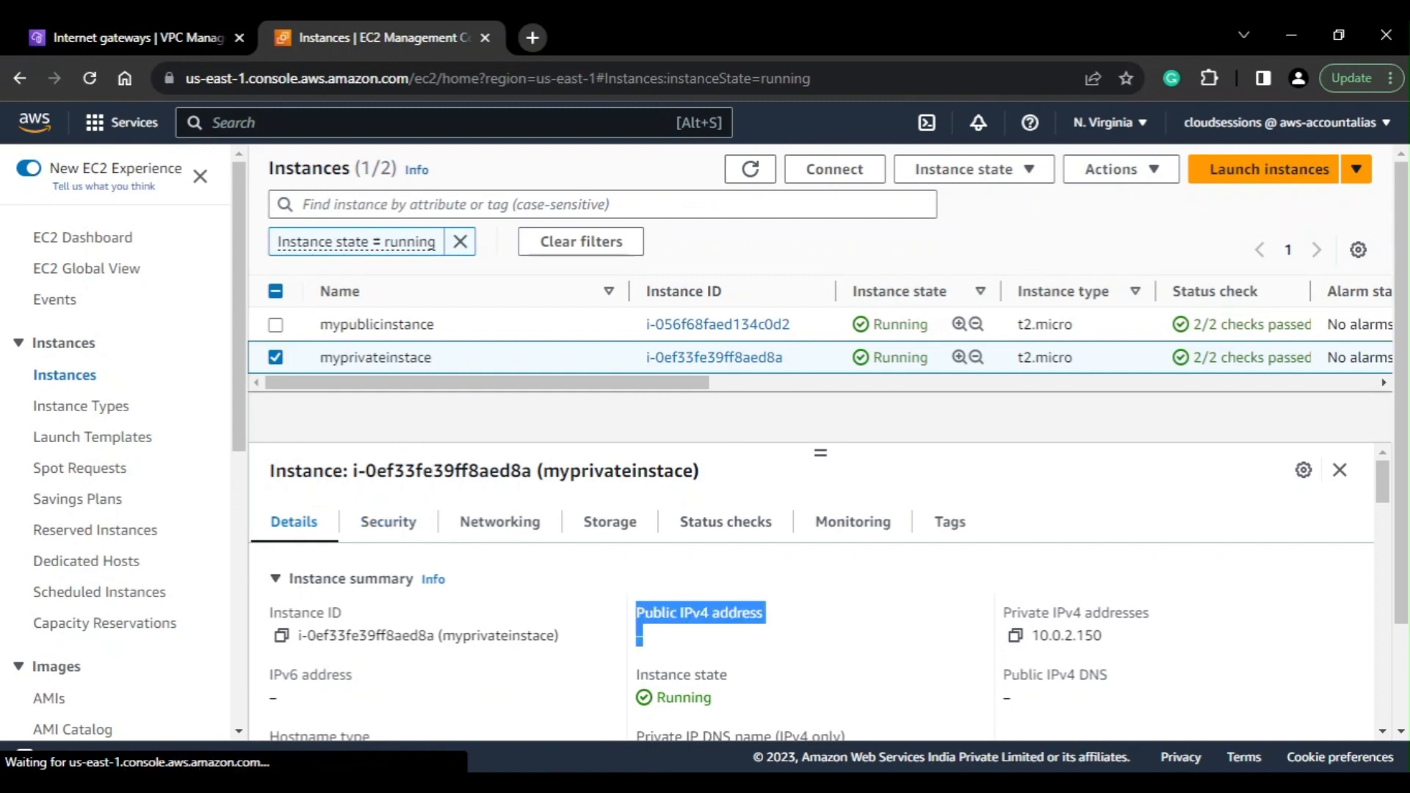
{"action": "left_click", "coordinate": [590, 577]}
{"action": "scroll", "coordinate": [592, 598], "scroll_direction": "down", "scroll_amount": 2}
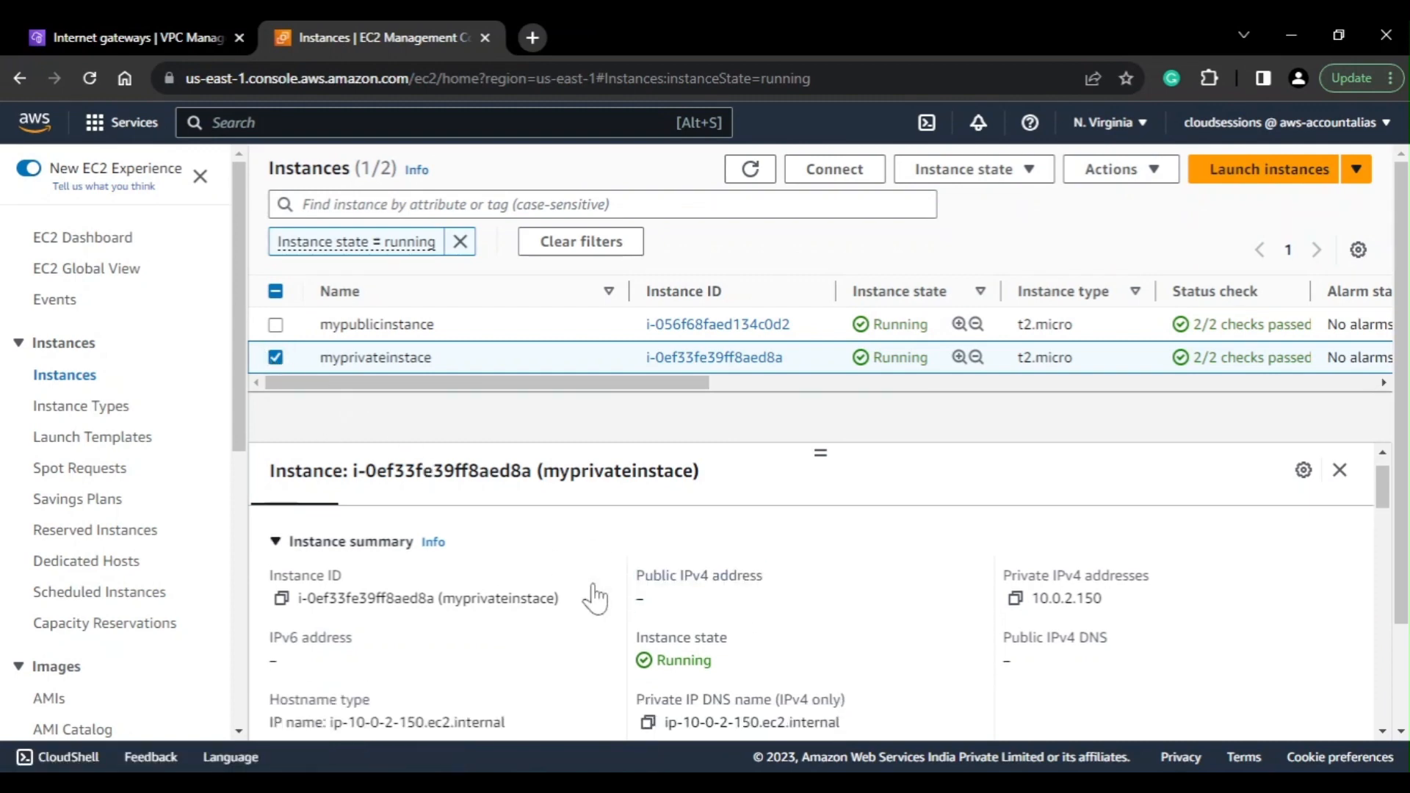
{"action": "left_click", "coordinate": [276, 358]}
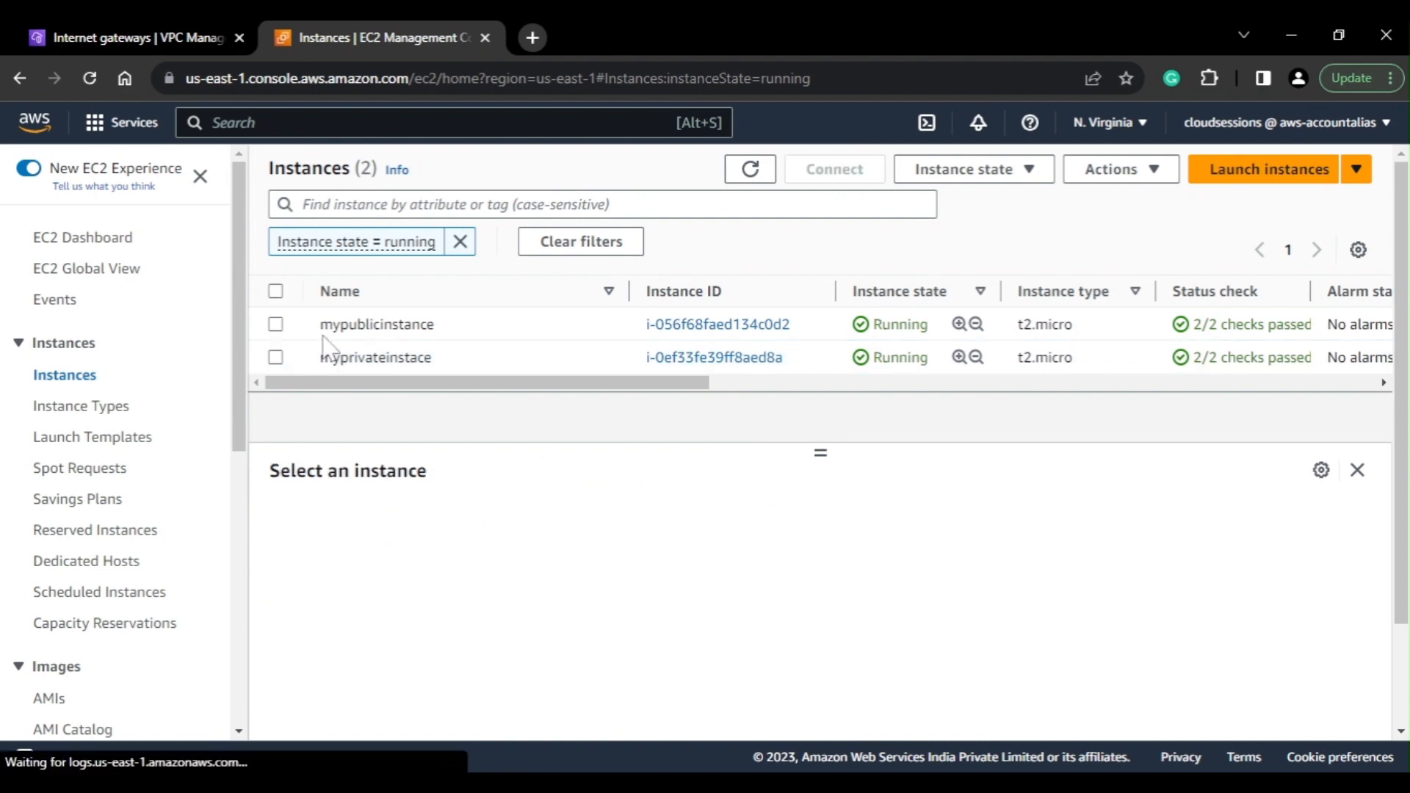
{"action": "left_click", "coordinate": [312, 332]}
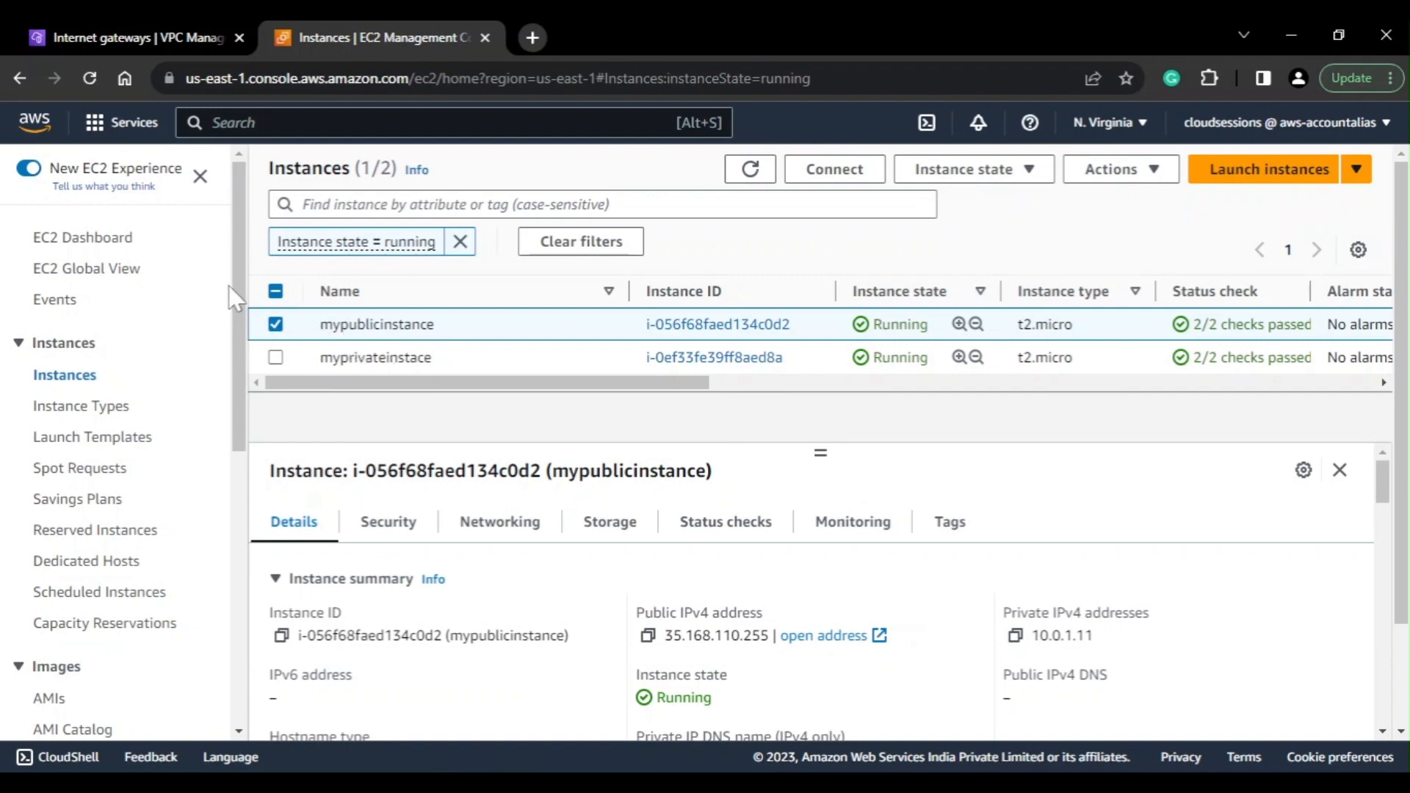
Step: Return to the VPC console and start a new NAT gateway named my-public-NAT
{"action": "left_click_drag", "start_coordinate": [235, 299], "coordinate": [240, 347]}
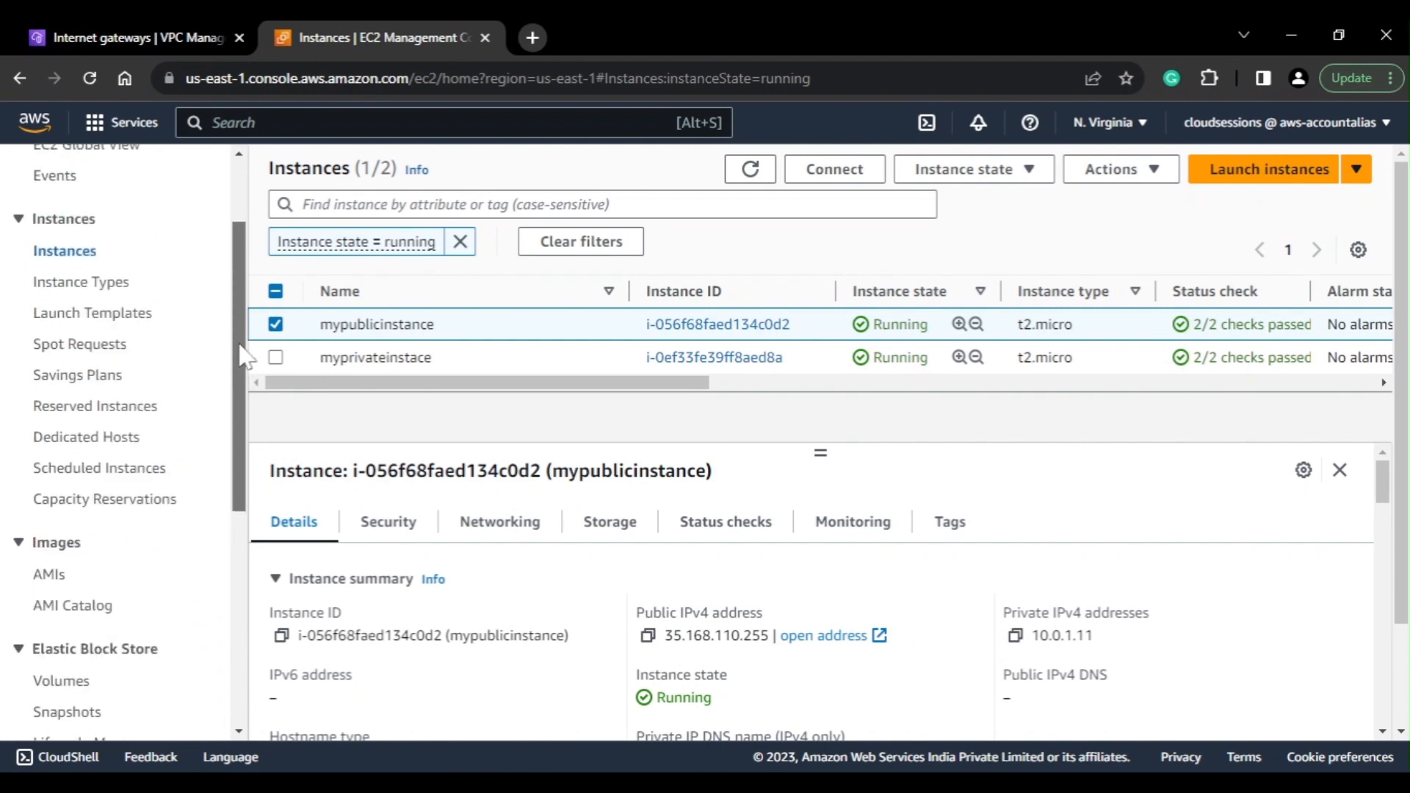
{"action": "left_click", "coordinate": [110, 38]}
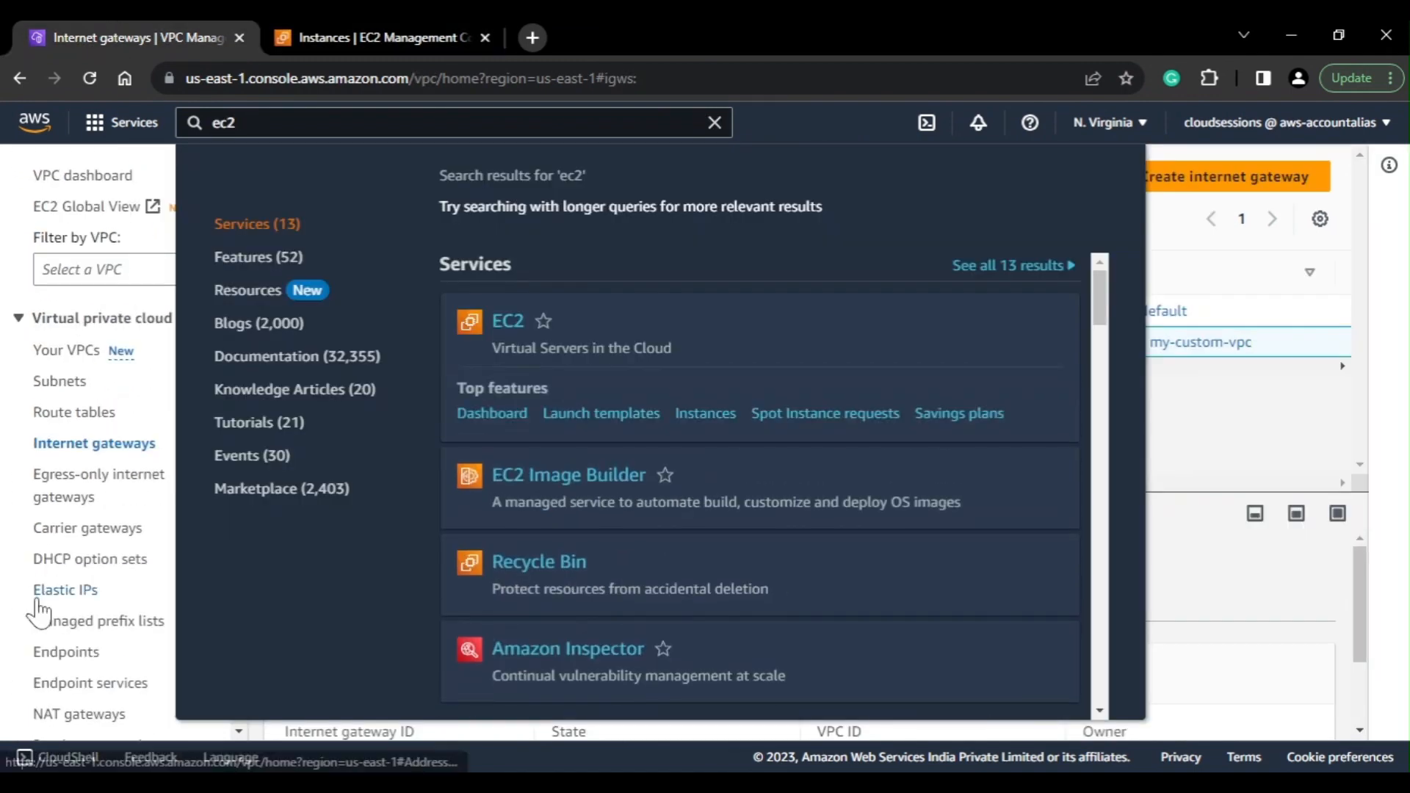
{"action": "left_click", "coordinate": [1225, 446]}
{"action": "left_click", "coordinate": [115, 612]}
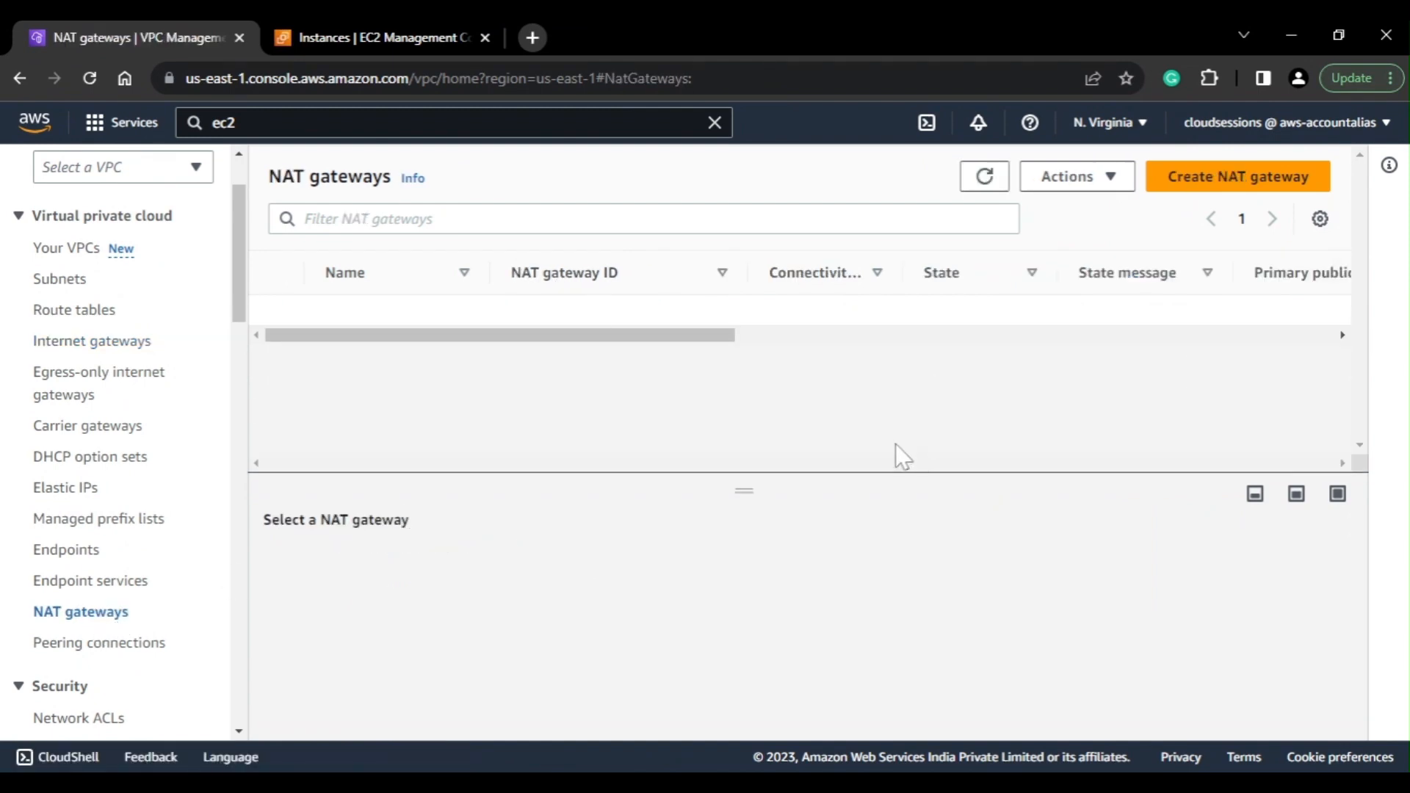
{"action": "left_click", "coordinate": [1220, 179]}
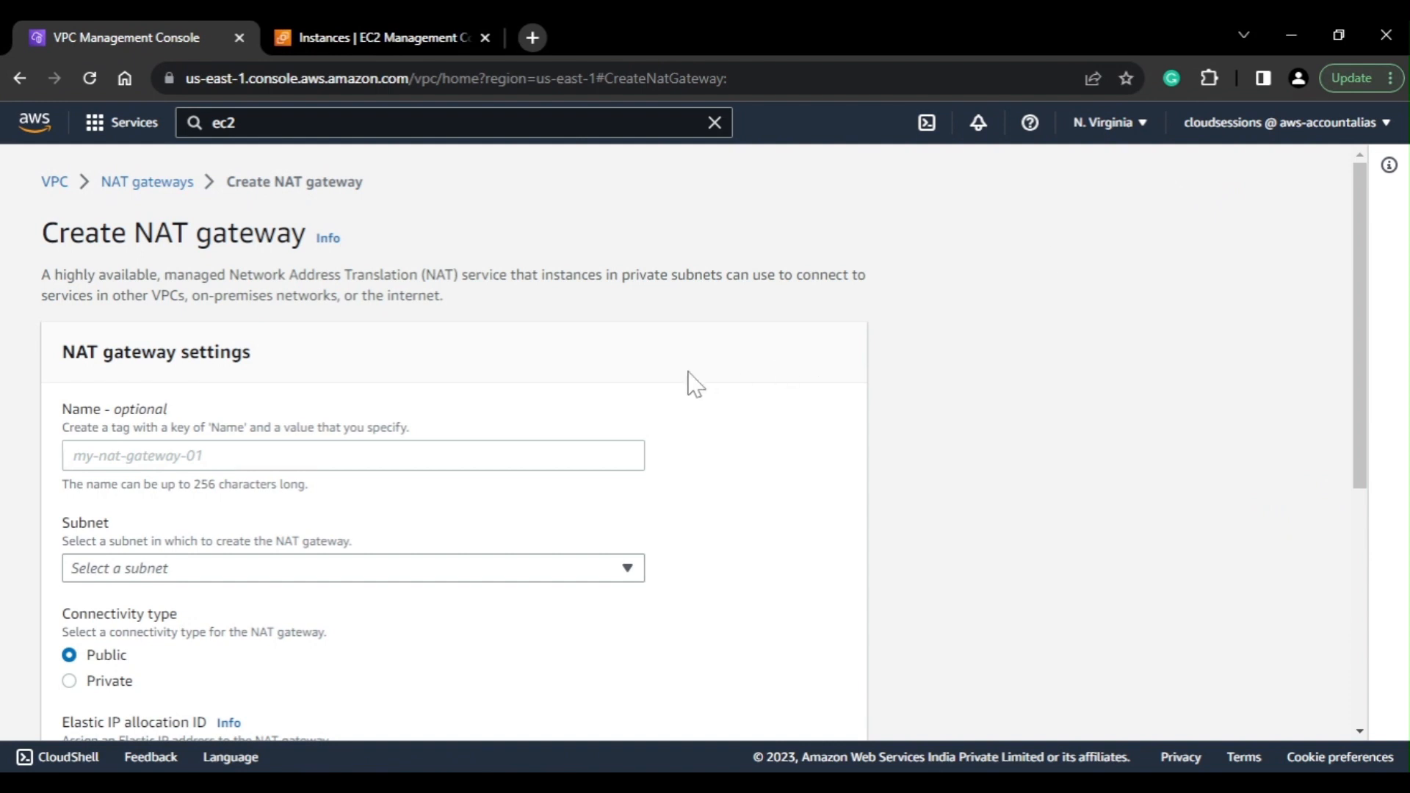
{"action": "left_click", "coordinate": [74, 455]}
{"action": "type", "text": "my-public-NAT"}
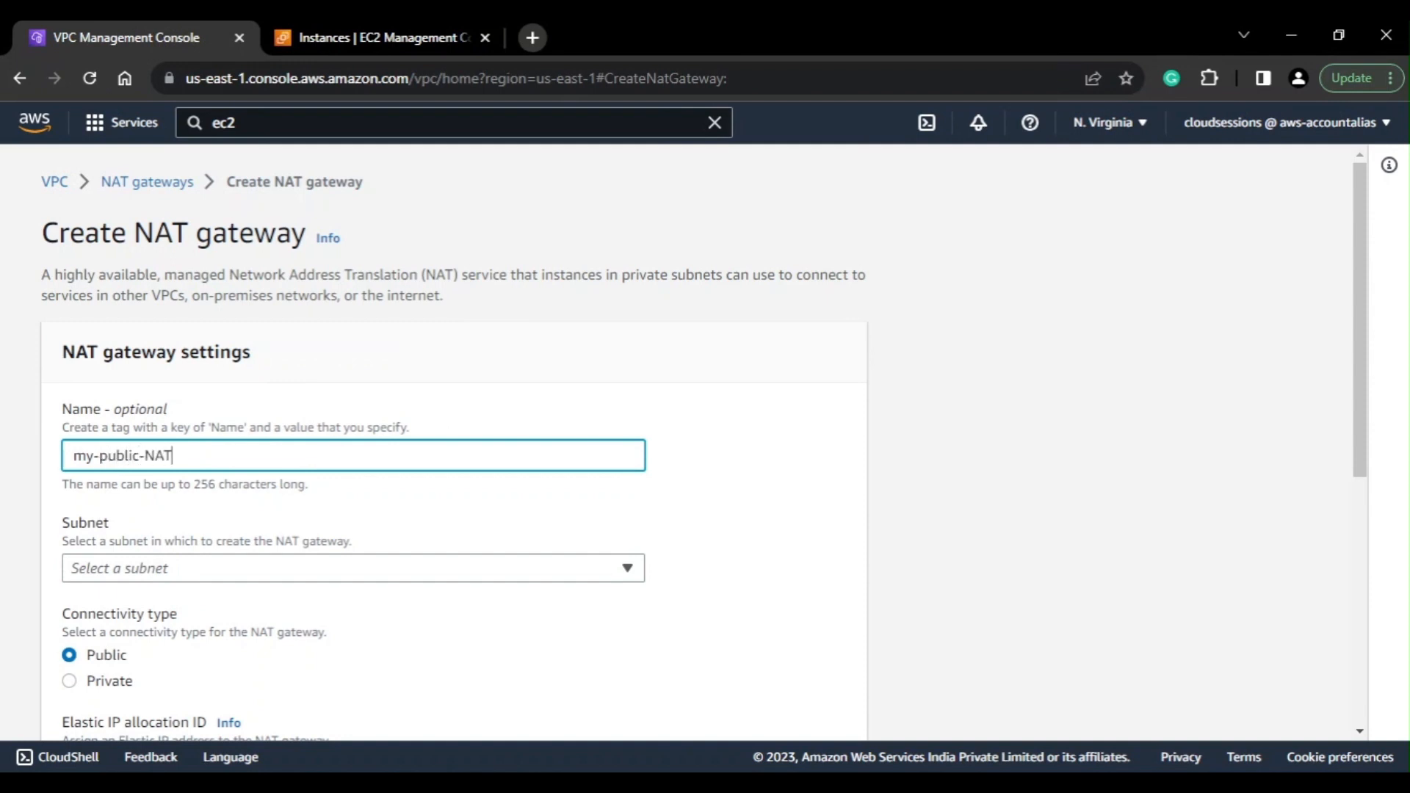
Step: Choose my-public-subnet as the subnet for the NAT gateway
{"action": "left_click", "coordinate": [318, 581]}
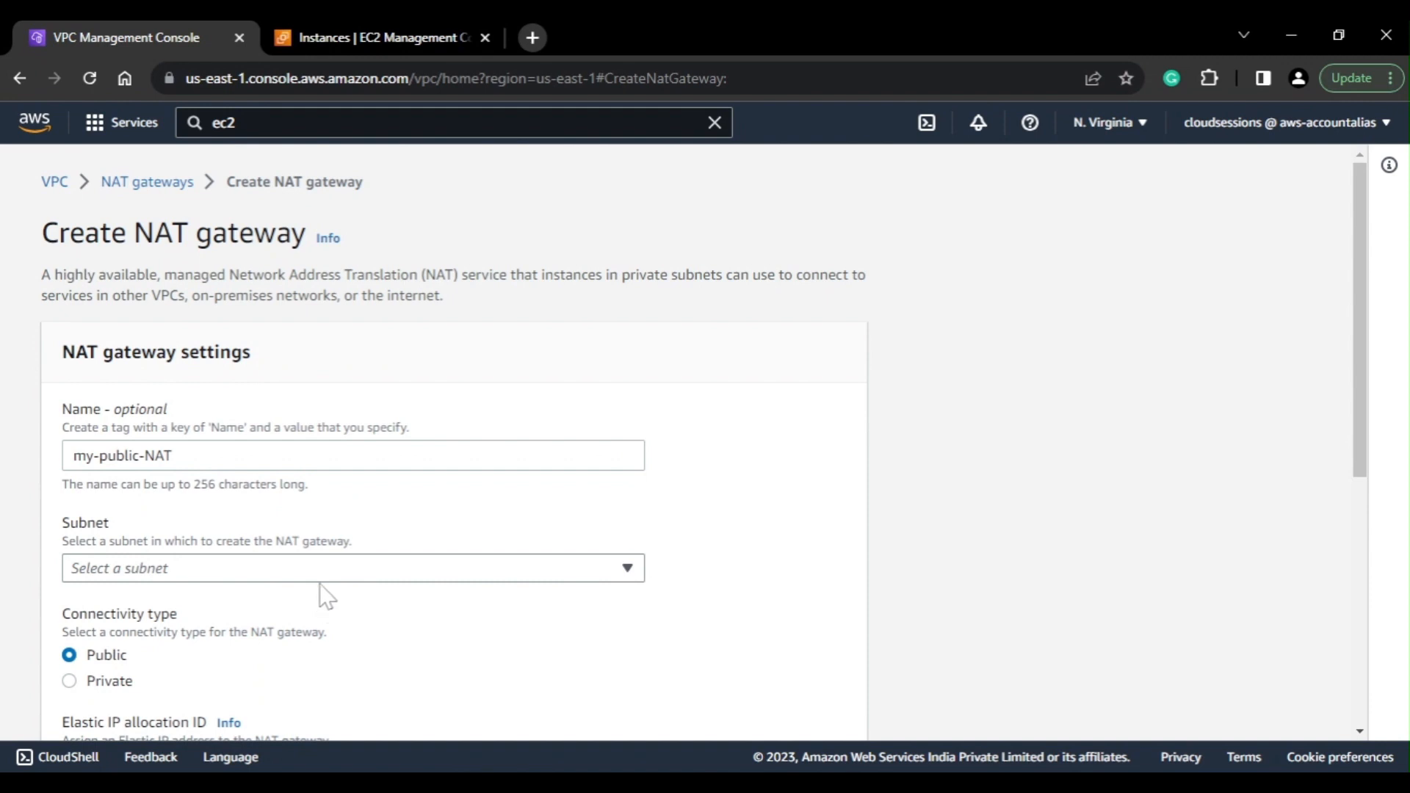
{"action": "left_click", "coordinate": [328, 570]}
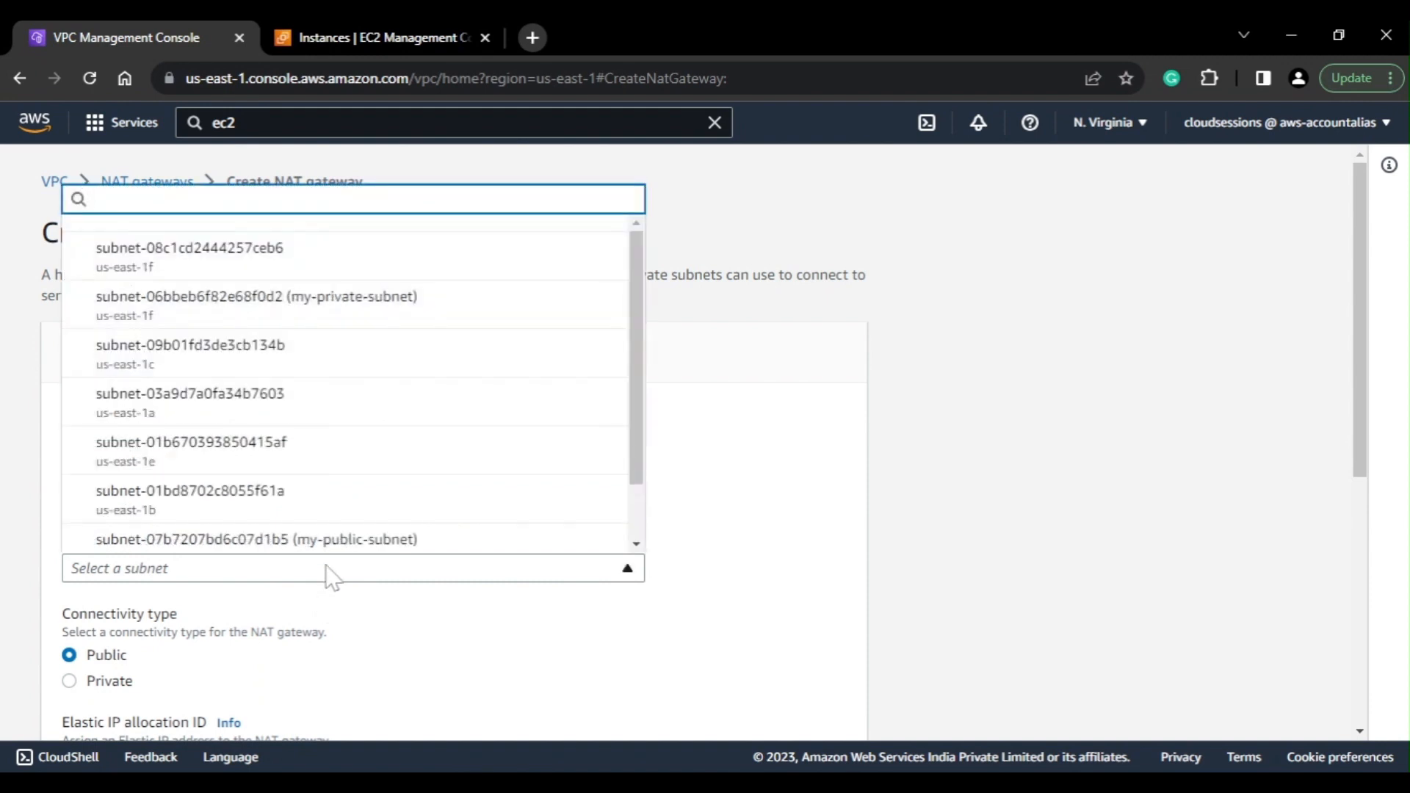
{"action": "scroll", "coordinate": [328, 570], "scroll_direction": "down", "scroll_amount": 2}
{"action": "left_click", "coordinate": [344, 441]}
{"action": "scroll", "coordinate": [356, 577], "scroll_direction": "down", "scroll_amount": 1}
{"action": "scroll", "coordinate": [358, 576], "scroll_direction": "down", "scroll_amount": 1}
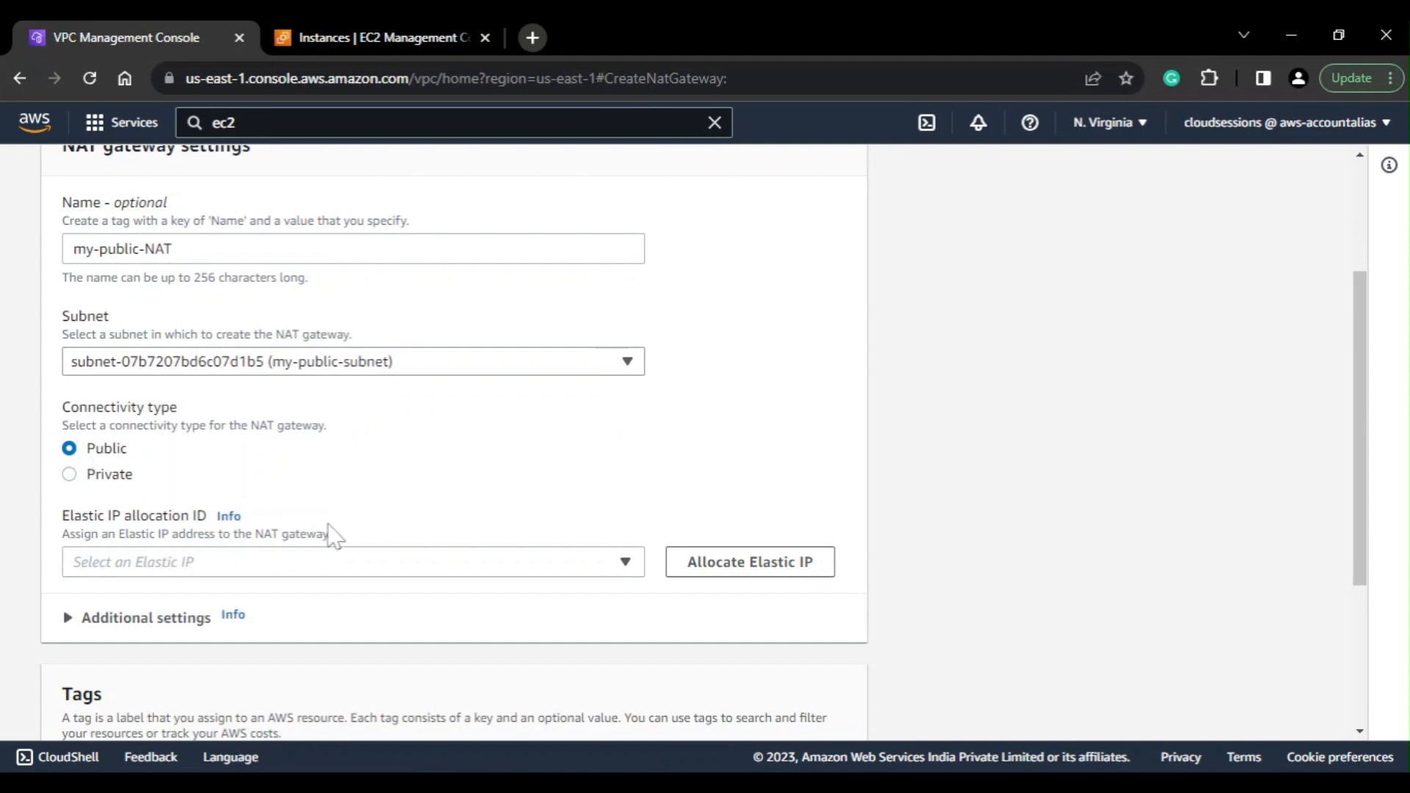
Step: Assign the Elastic IP allocation eipalloc-054762d392dfd2c83 to the NAT gateway, create it and review its details
{"action": "left_click", "coordinate": [388, 572]}
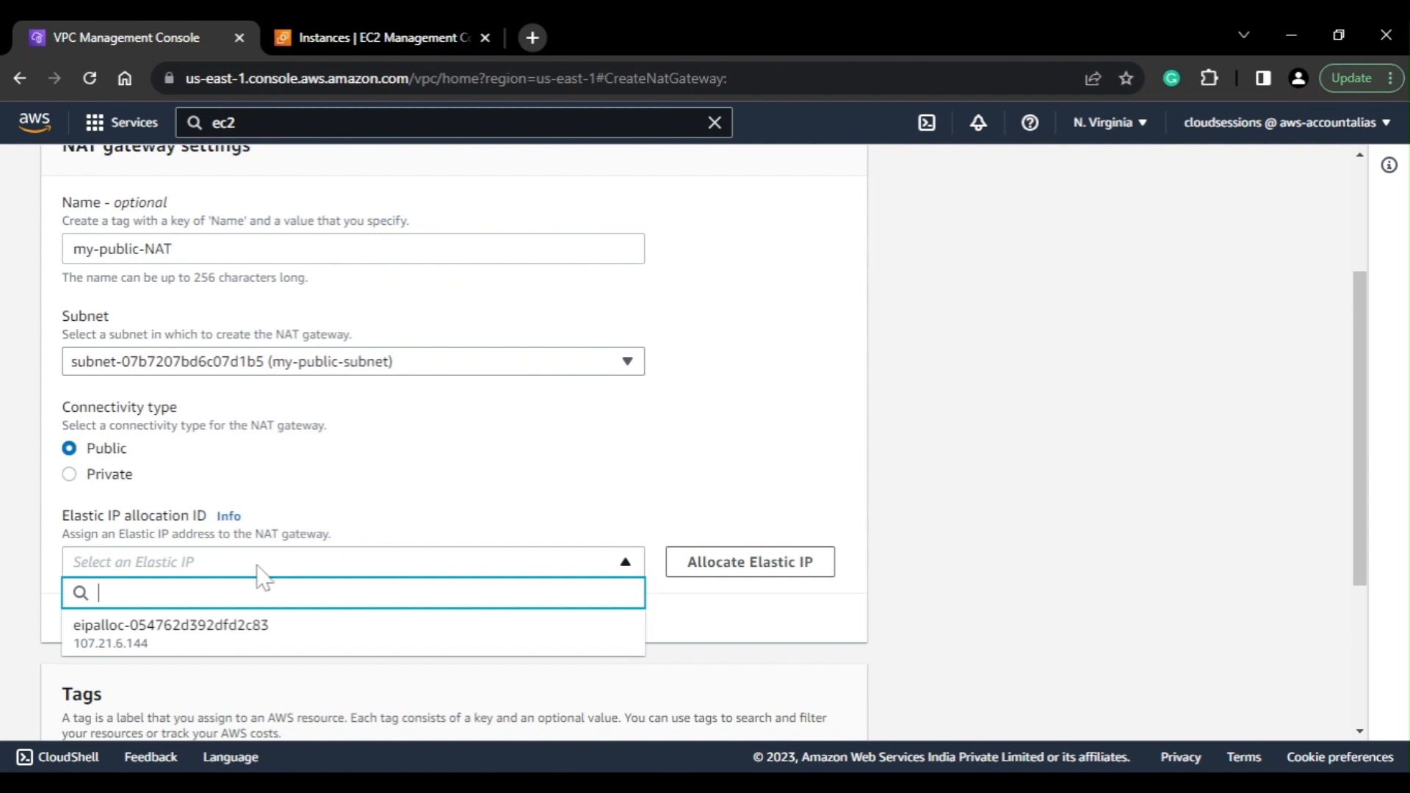
{"action": "left_click", "coordinate": [170, 633]}
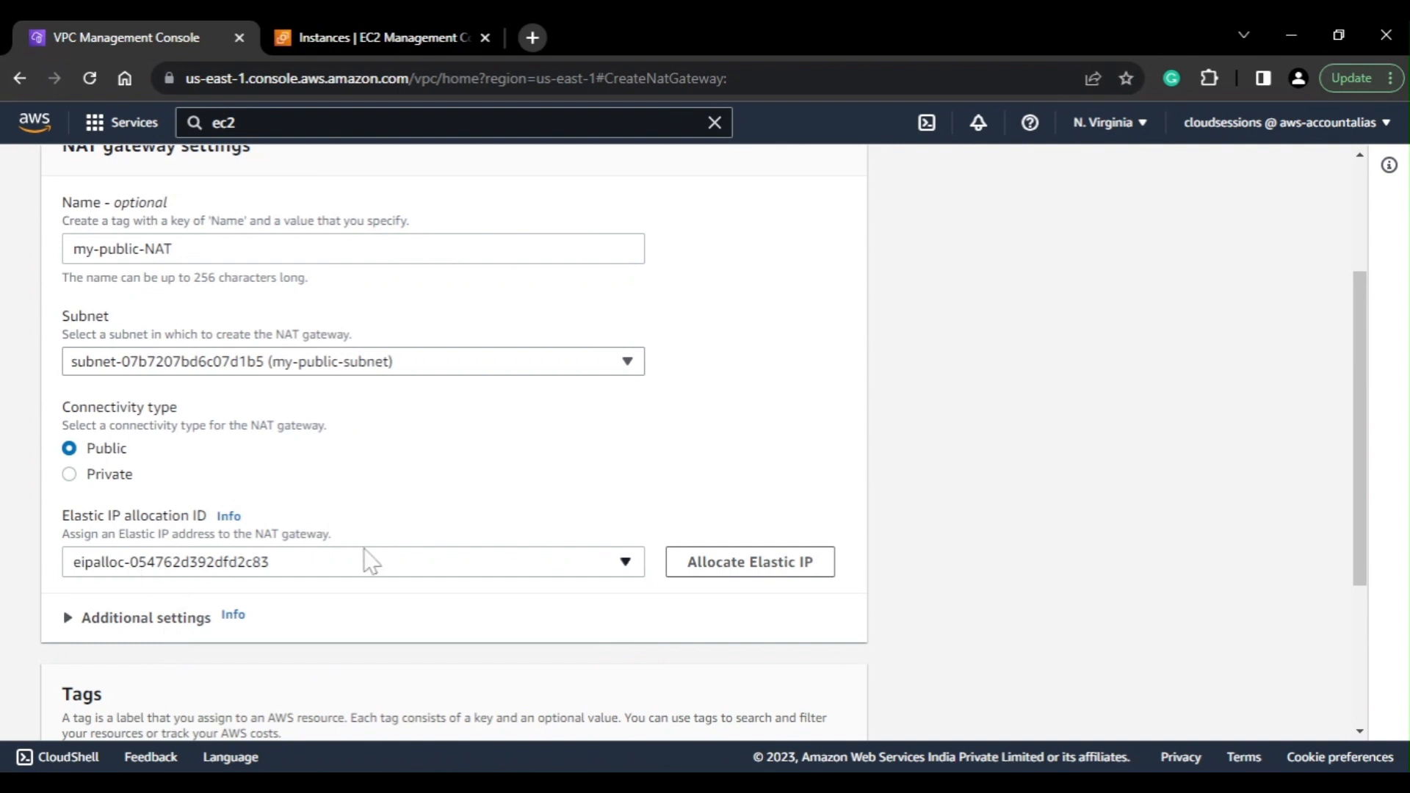
{"action": "scroll", "coordinate": [367, 559], "scroll_direction": "down", "scroll_amount": 3}
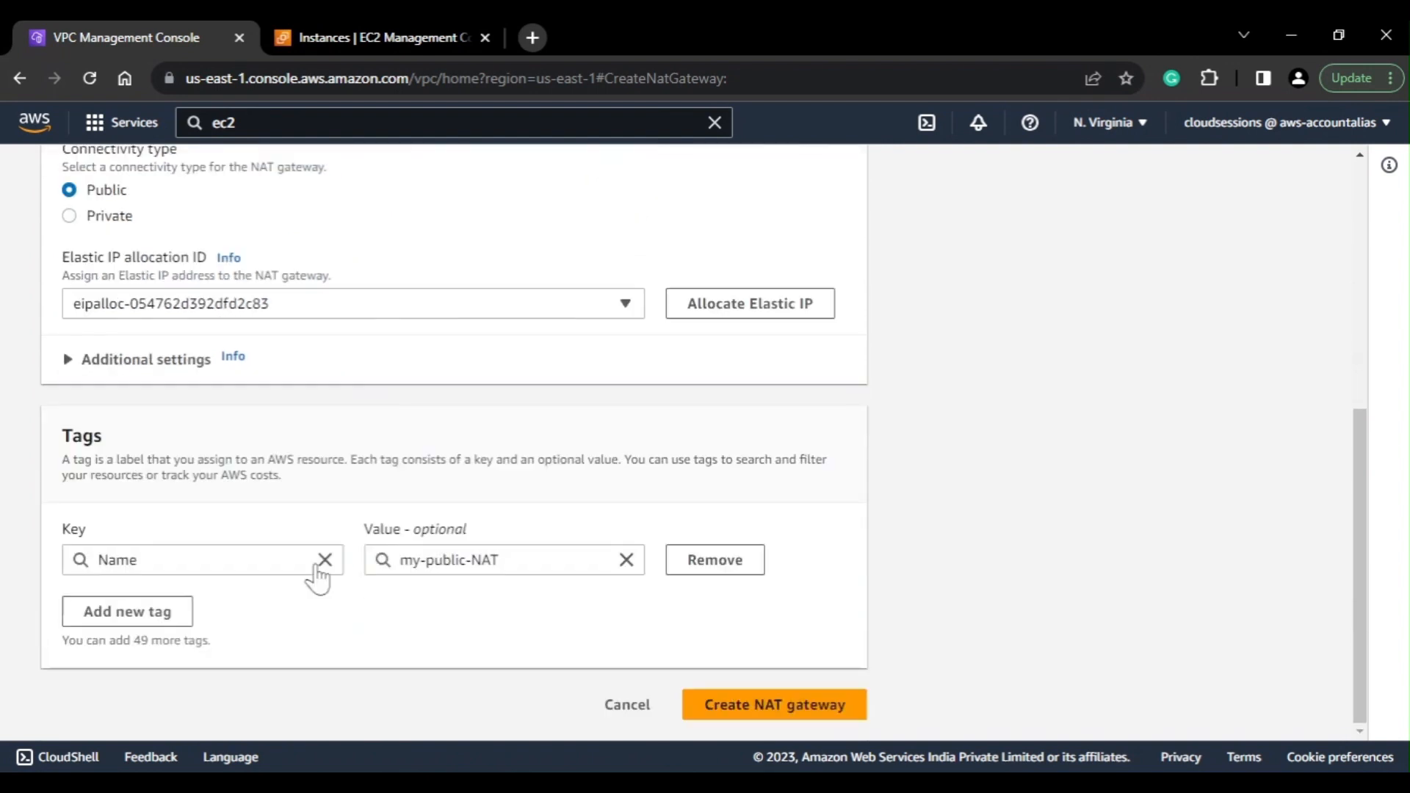
{"action": "left_click", "coordinate": [694, 705]}
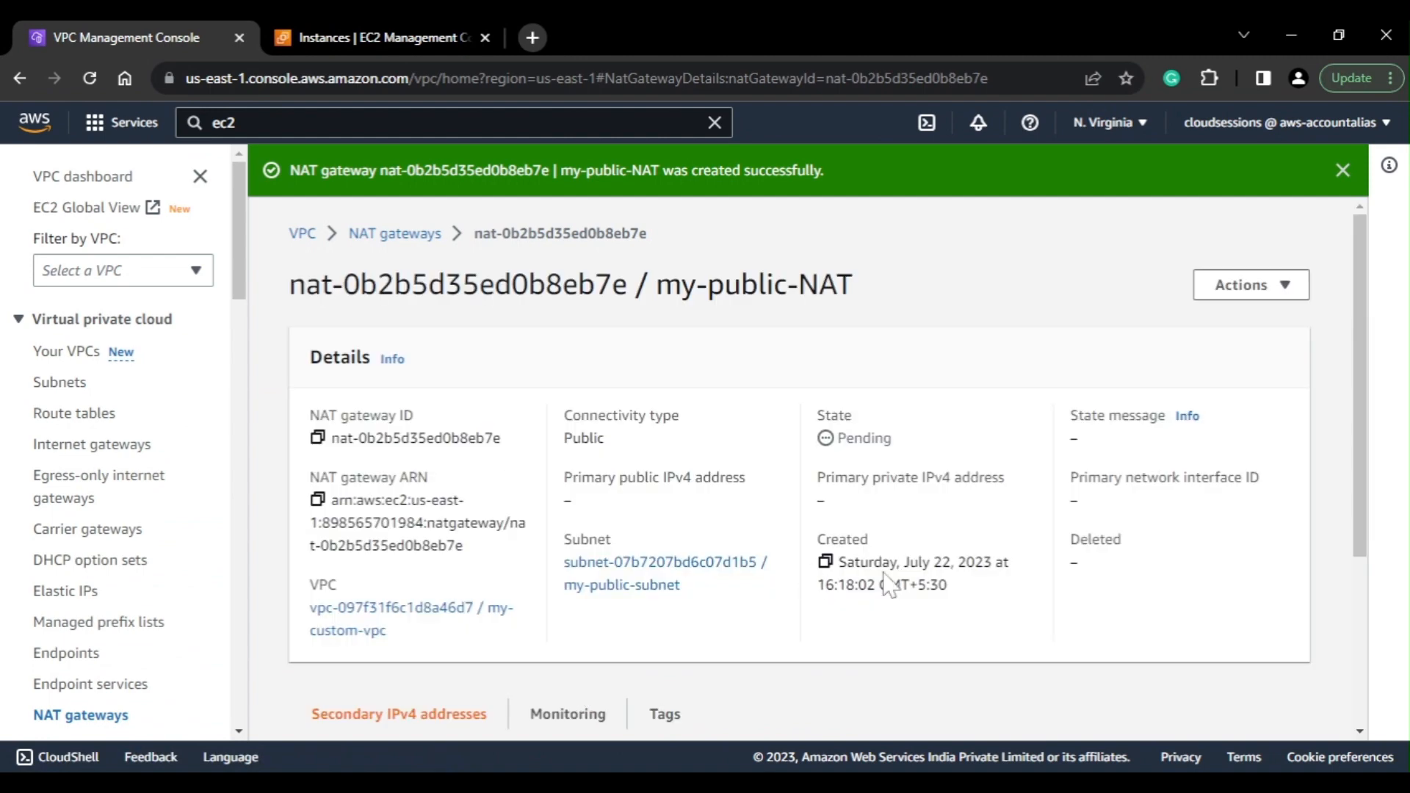
{"action": "scroll", "coordinate": [885, 584], "scroll_direction": "down", "scroll_amount": 3}
{"action": "scroll", "coordinate": [583, 576], "scroll_direction": "up", "scroll_amount": 3}
Step: Open the route tables list and check which VPC each route table belongs to
{"action": "left_click", "coordinate": [95, 413]}
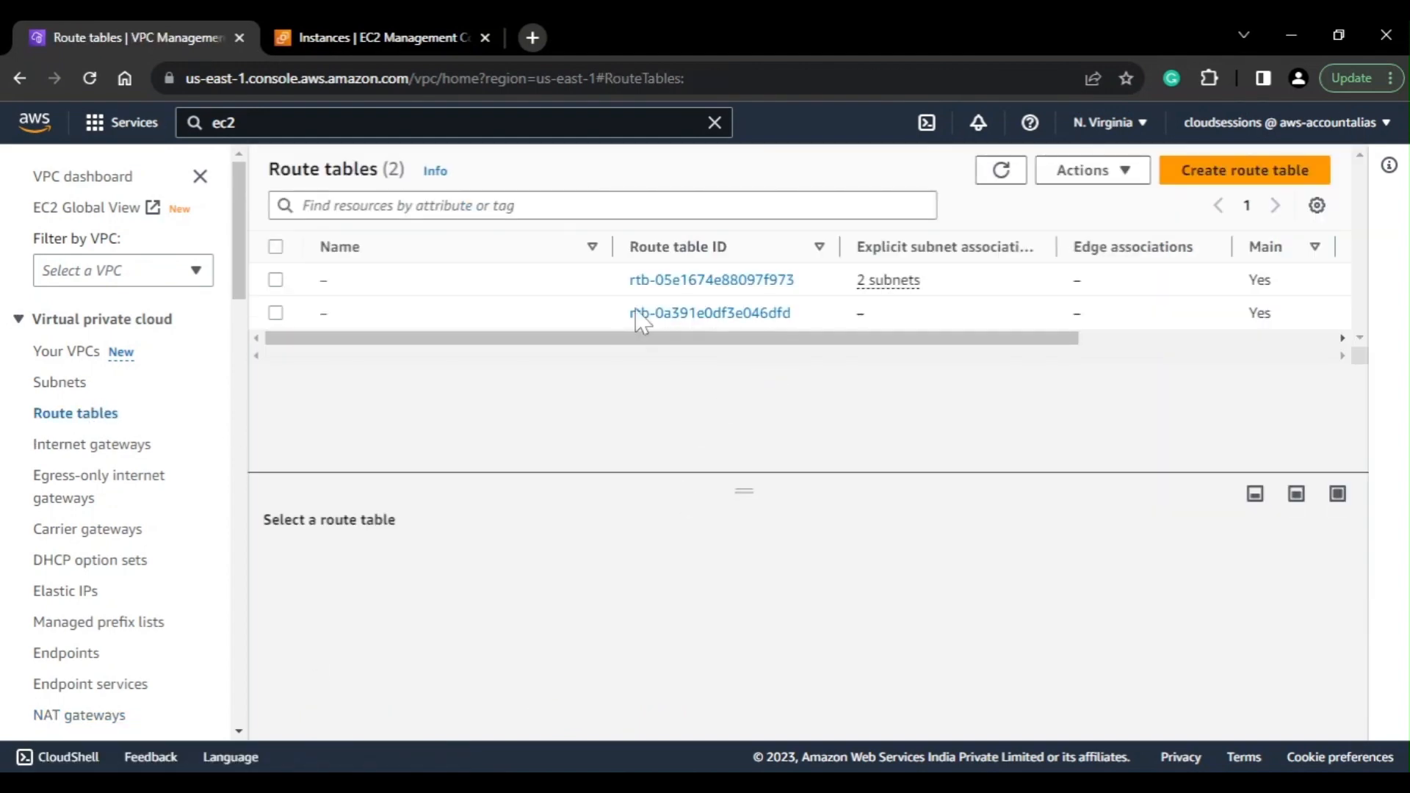
{"action": "scroll", "coordinate": [507, 362], "scroll_direction": "right", "scroll_amount": 5}
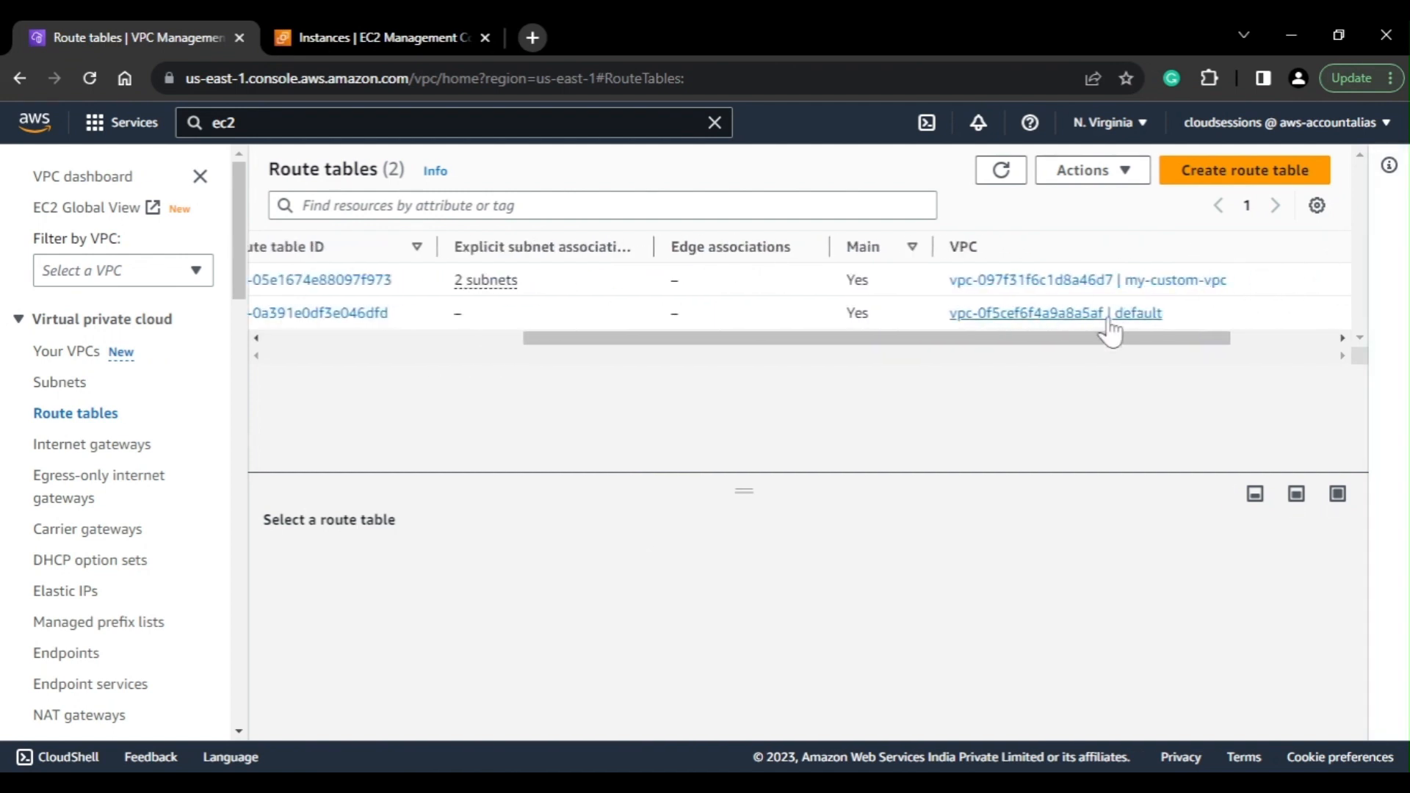
{"action": "left_click_drag", "start_coordinate": [1091, 340], "coordinate": [573, 341]}
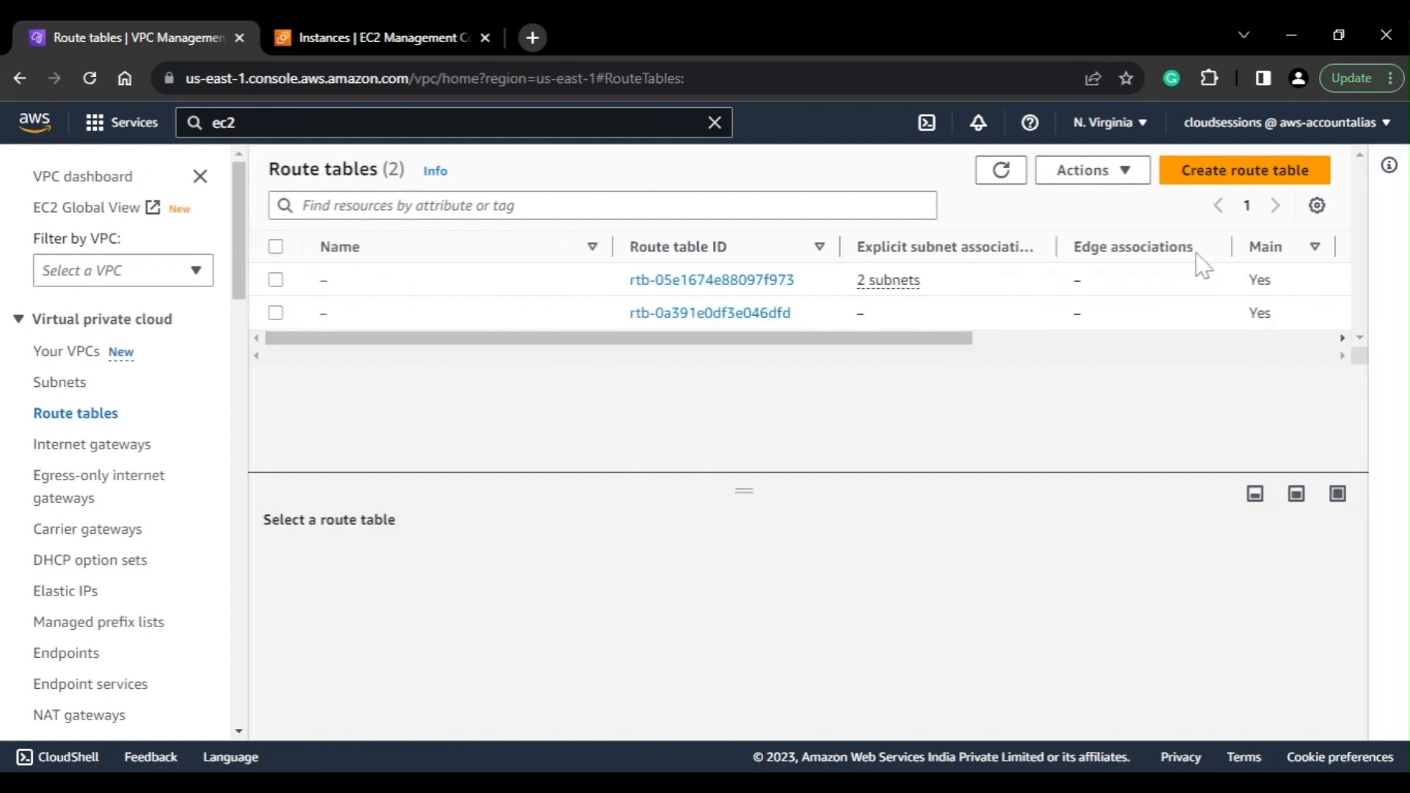
Step: Create a route table named my-public-route in my-custom-vpc
{"action": "left_click", "coordinate": [1239, 172]}
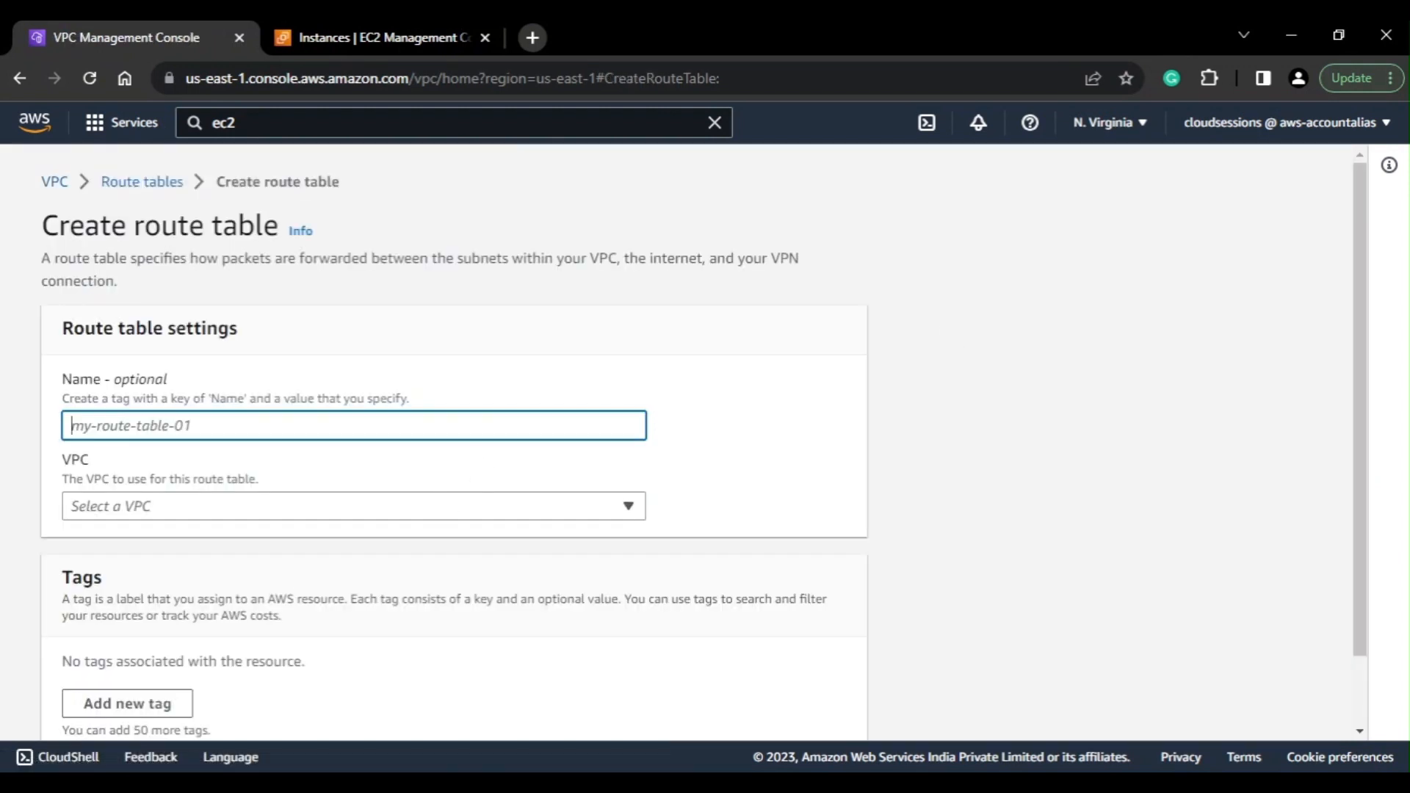
{"action": "type", "text": "my-"}
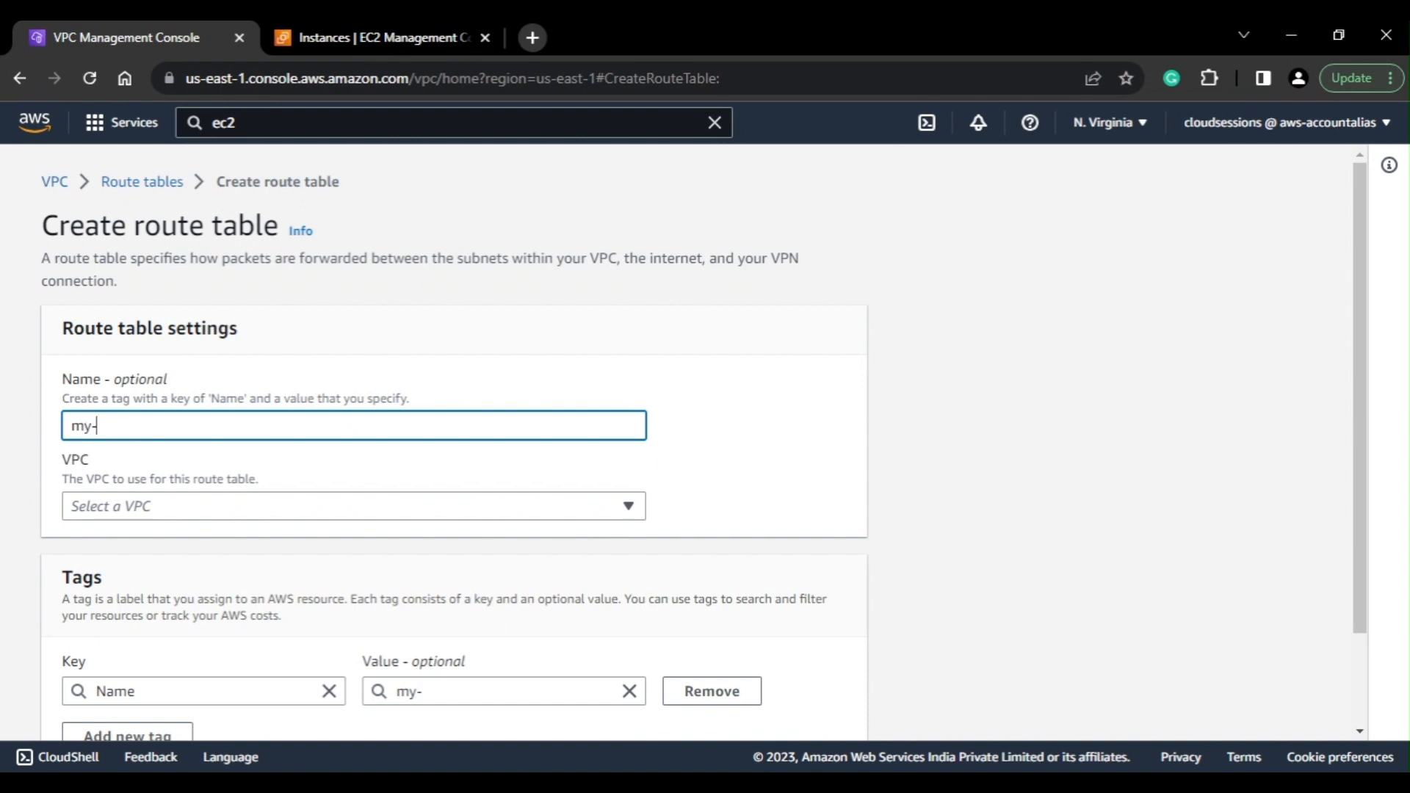
{"action": "type", "text": "public-route"}
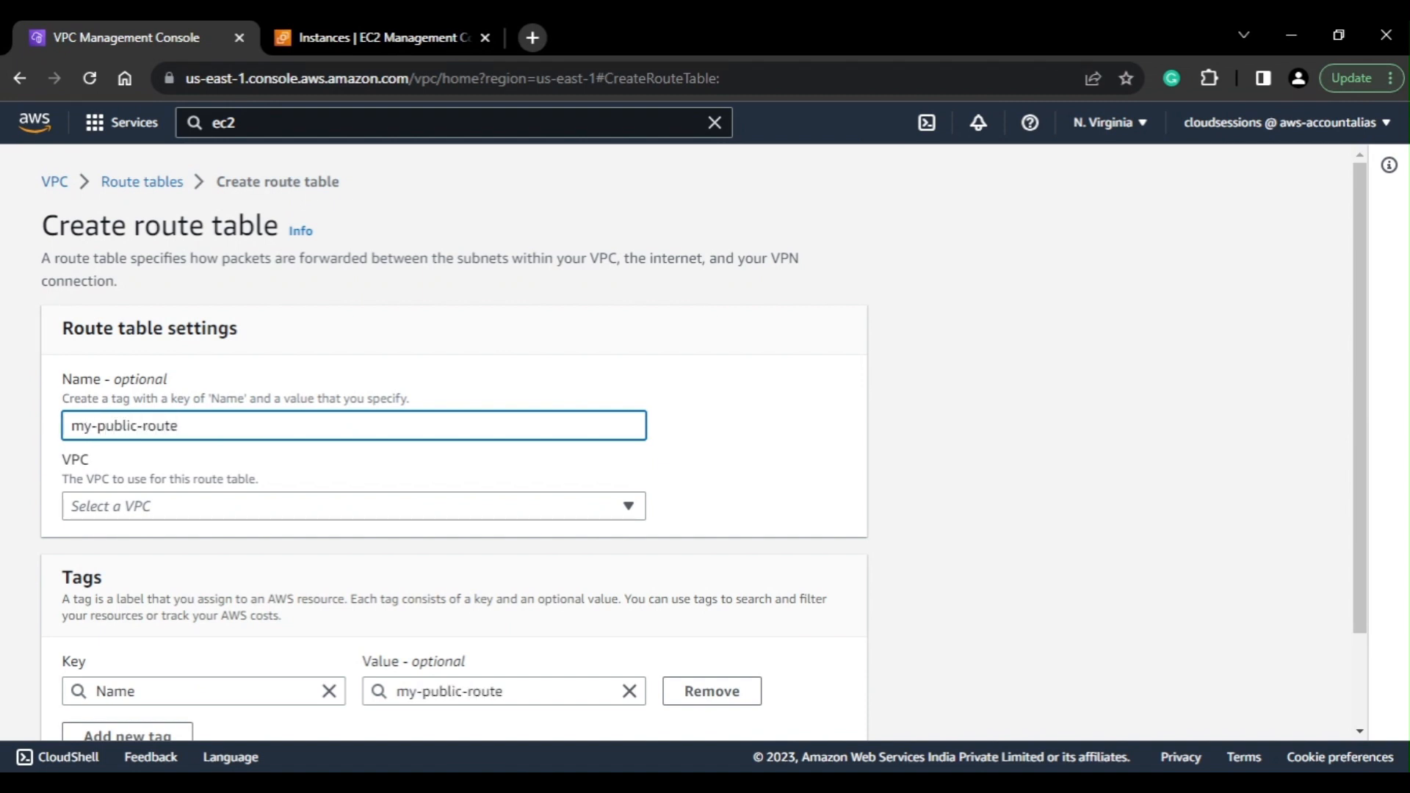
{"action": "left_click", "coordinate": [129, 505]}
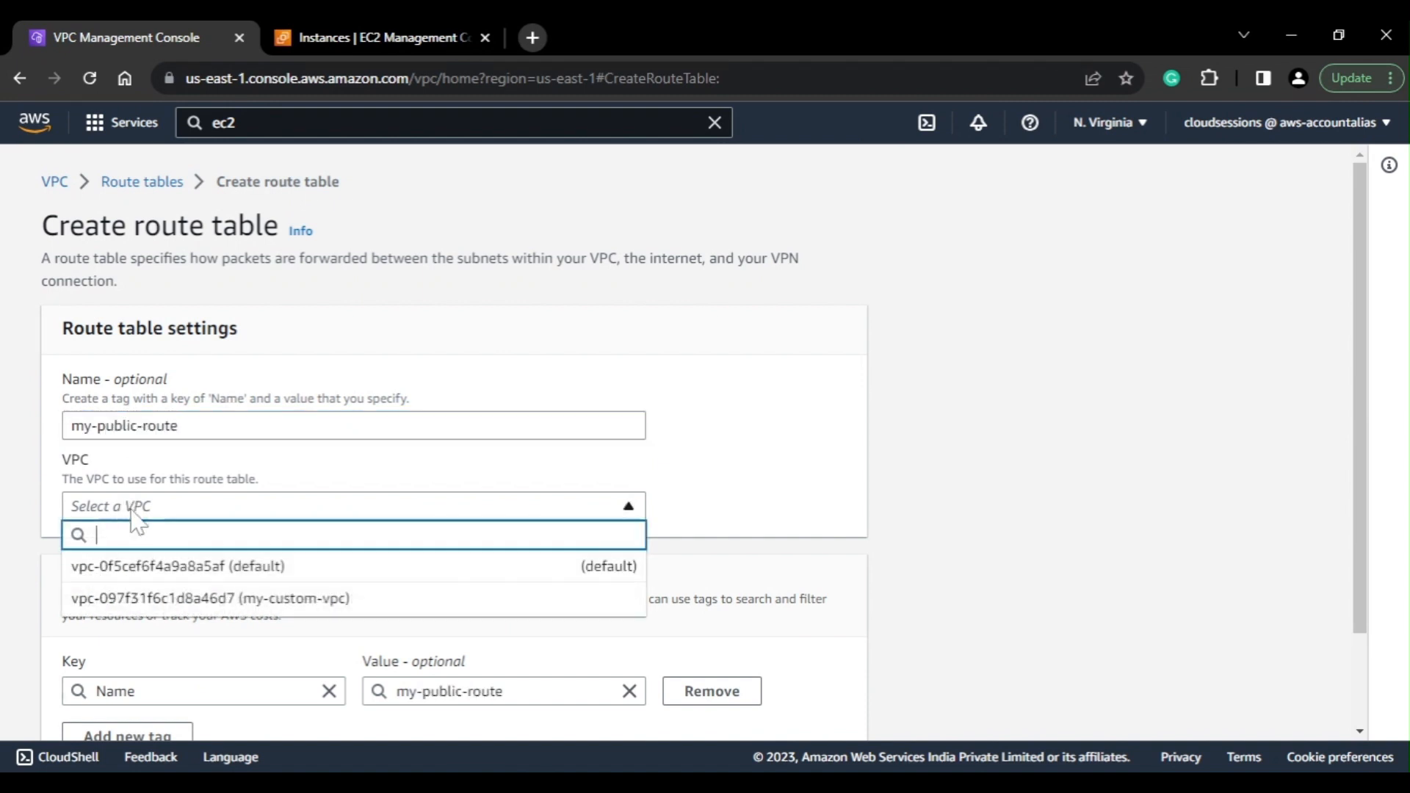
{"action": "left_click", "coordinate": [164, 596]}
{"action": "scroll", "coordinate": [436, 555], "scroll_direction": "down", "scroll_amount": 3}
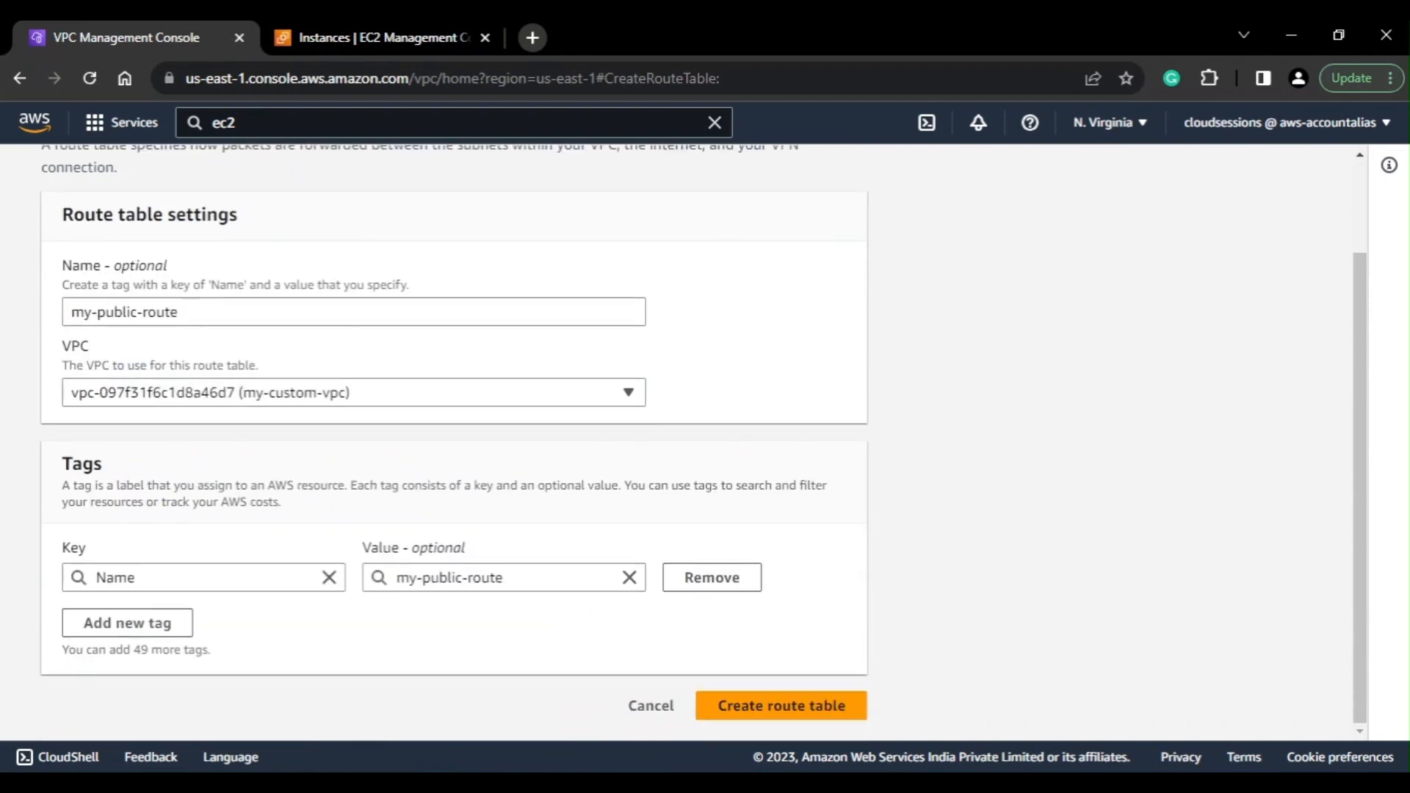
{"action": "left_click", "coordinate": [790, 707]}
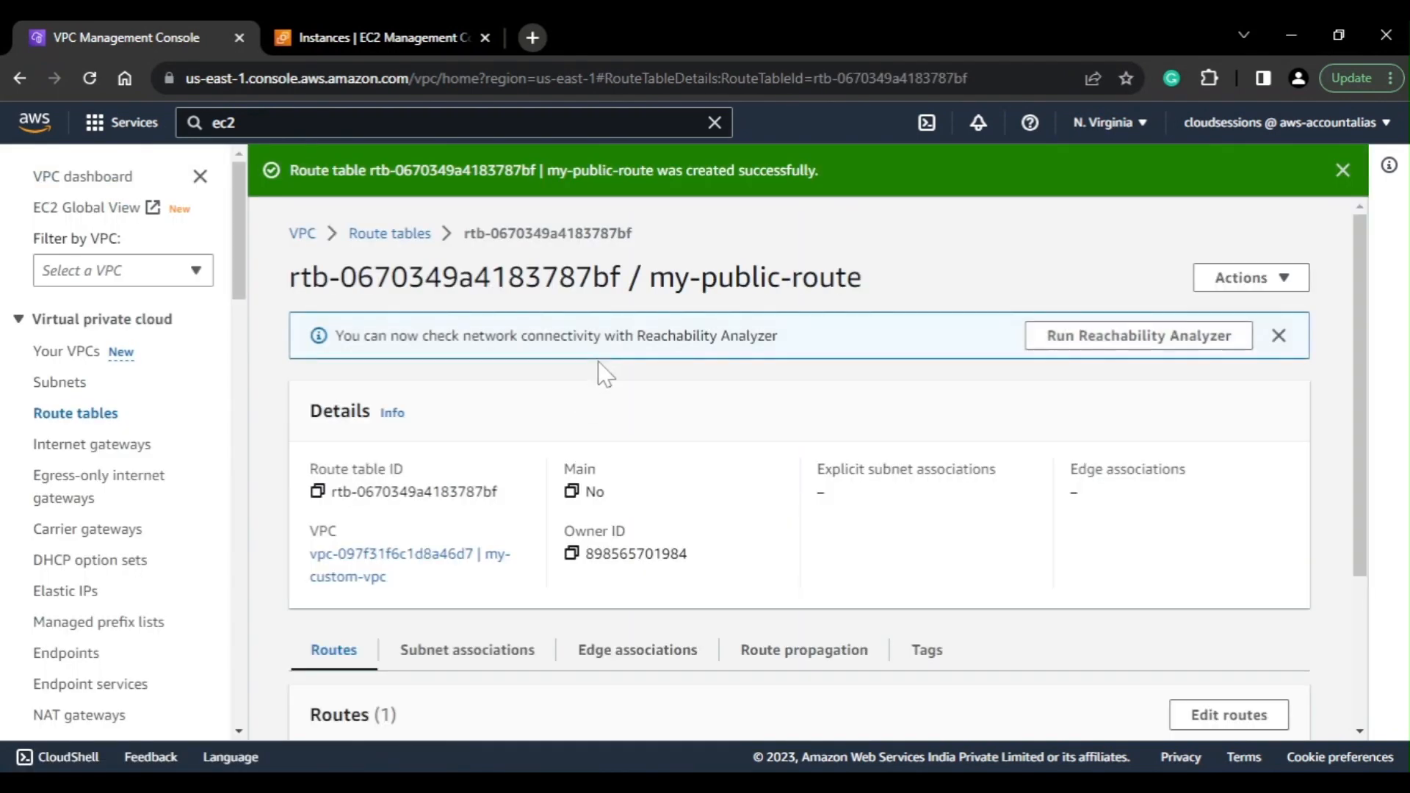
Step: Add a 0.0.0.0/0 route to my-public-route that targets the internet gateway igw-0329c6cb20cf42172, and save the routes
{"action": "scroll", "coordinate": [430, 518], "scroll_direction": "down", "scroll_amount": 3}
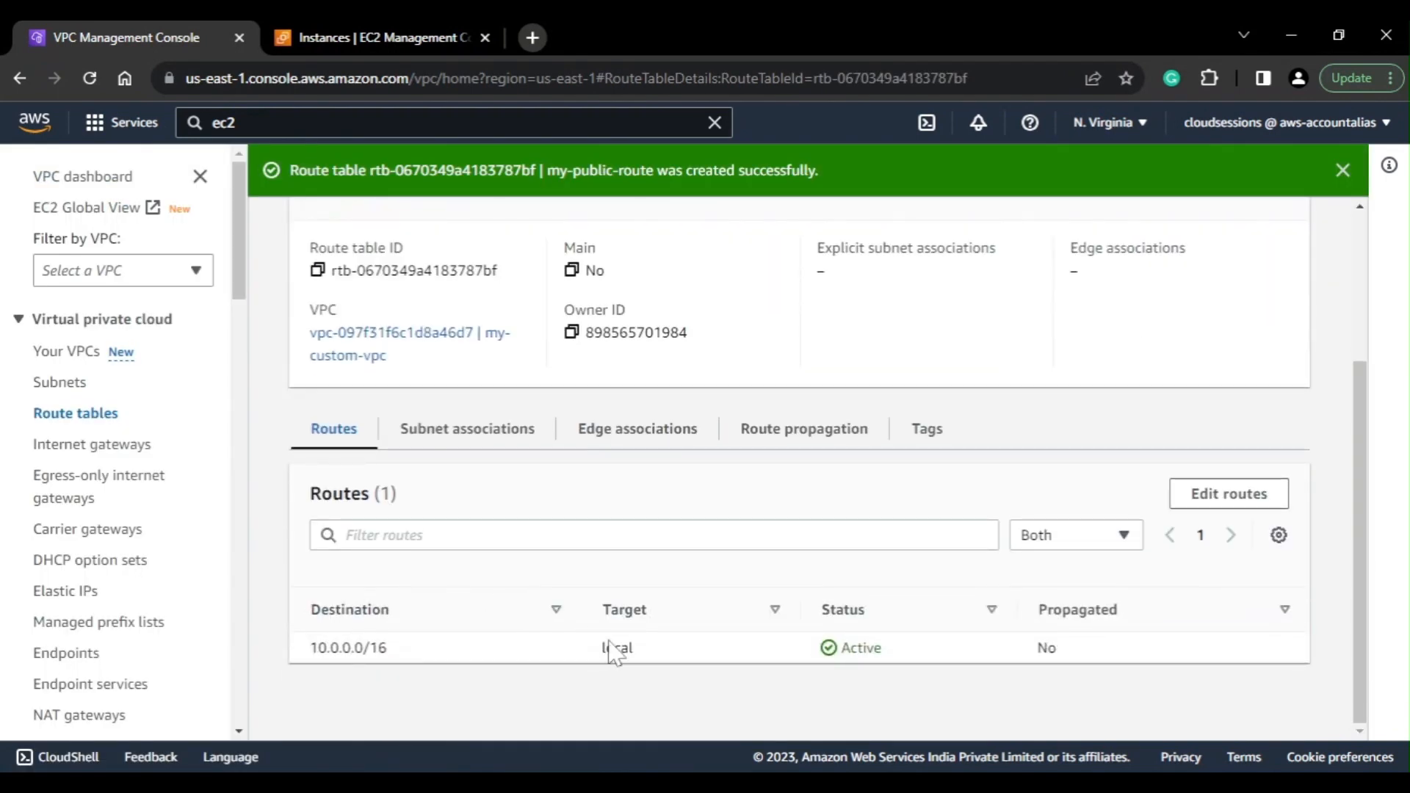
{"action": "left_click", "coordinate": [1194, 490]}
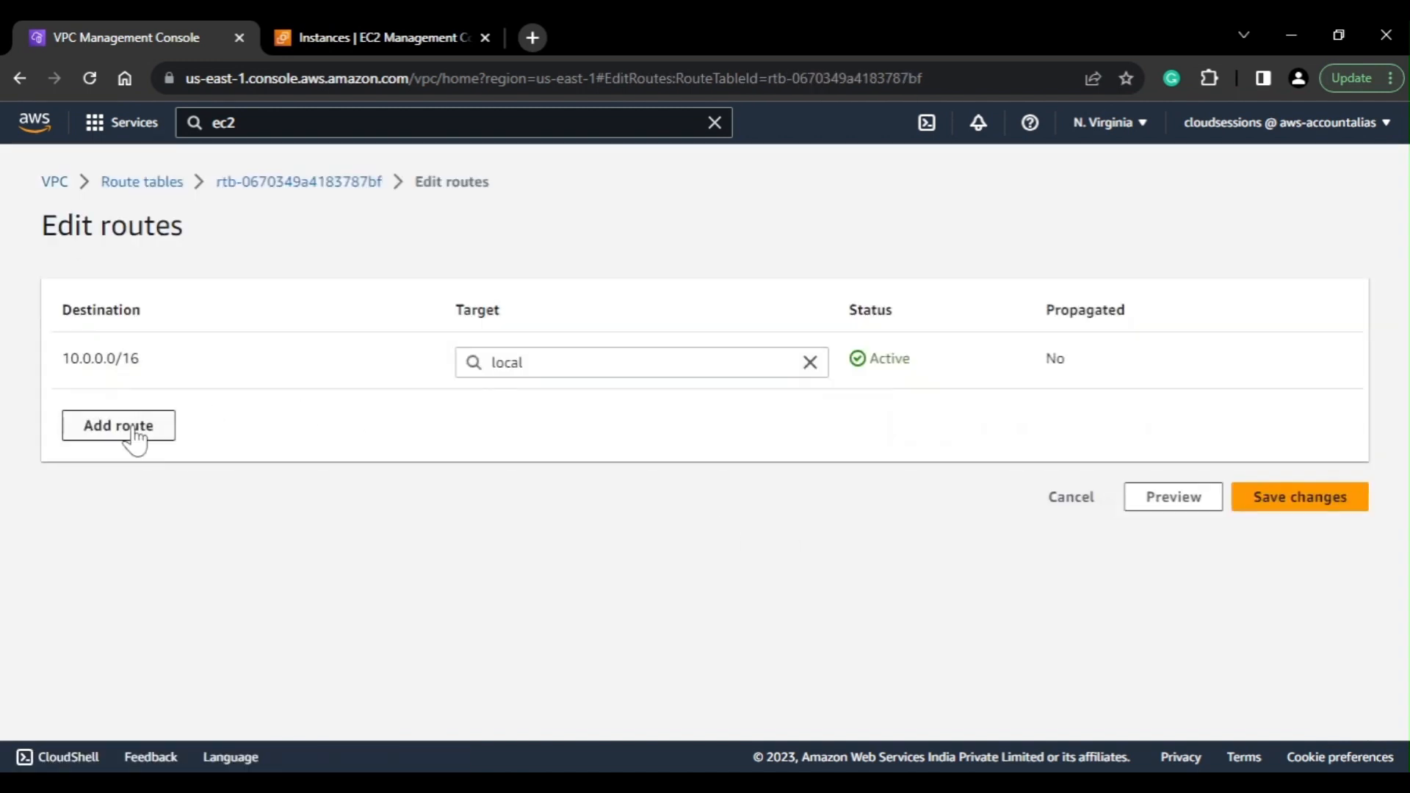
{"action": "left_click", "coordinate": [139, 432]}
{"action": "left_click", "coordinate": [134, 423]}
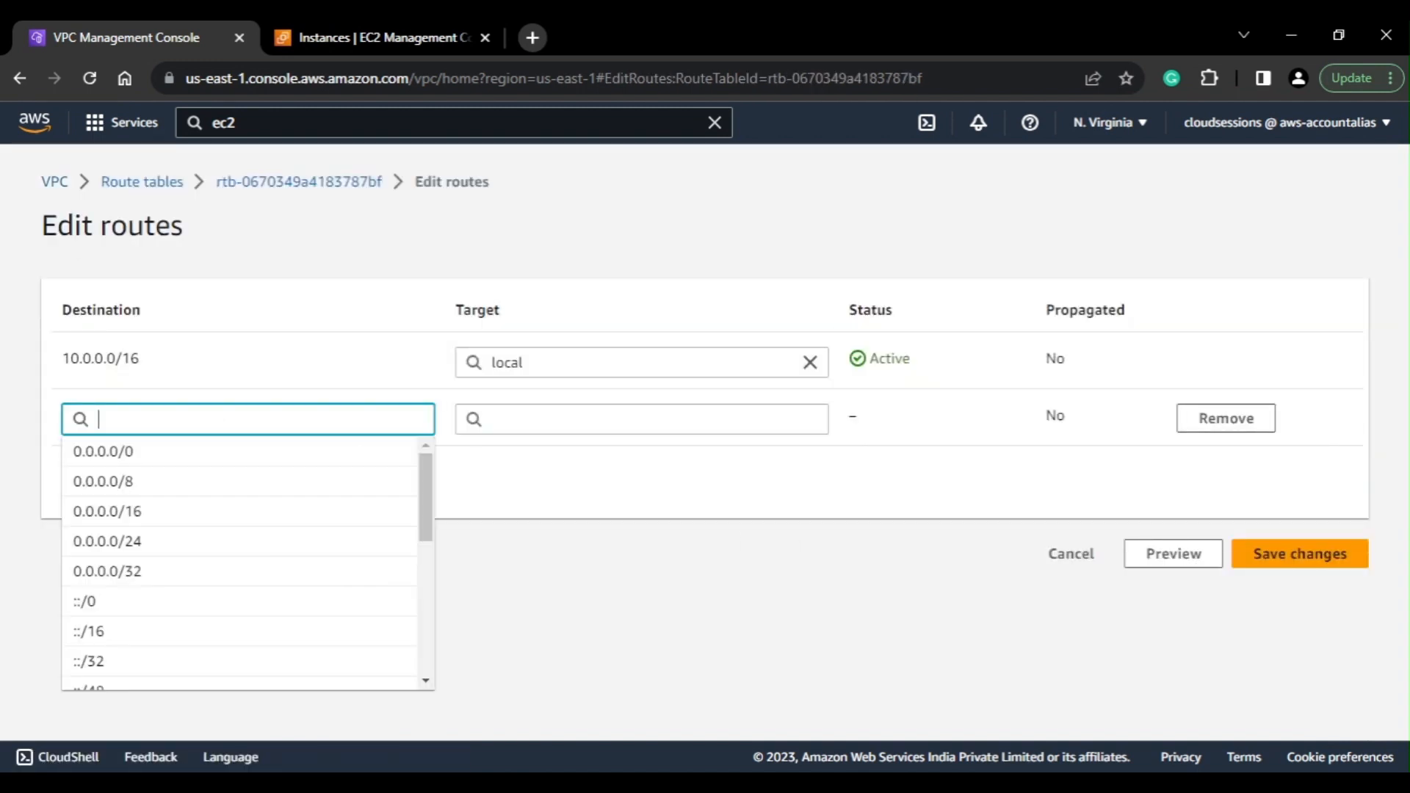
{"action": "left_click", "coordinate": [140, 451]}
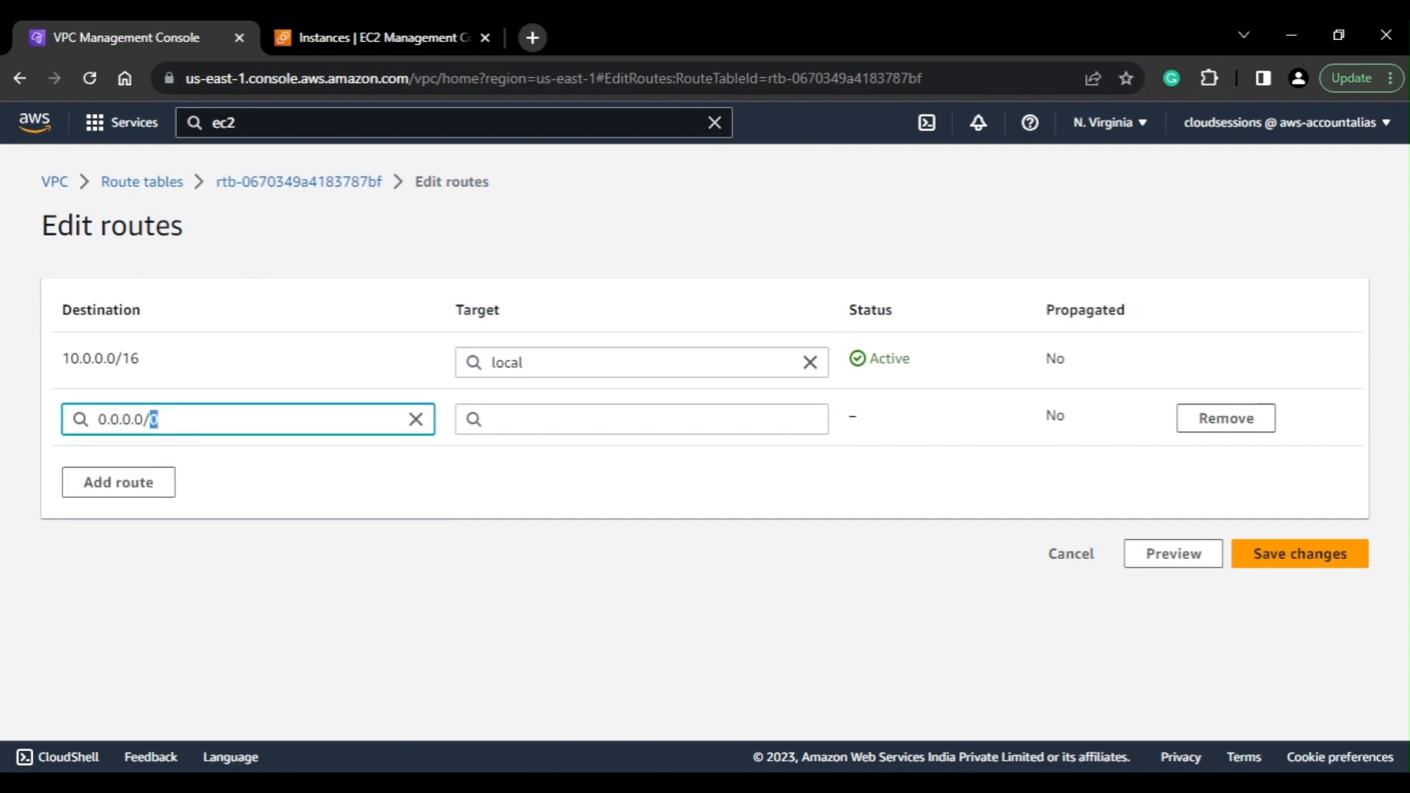
{"action": "left_click", "coordinate": [526, 419]}
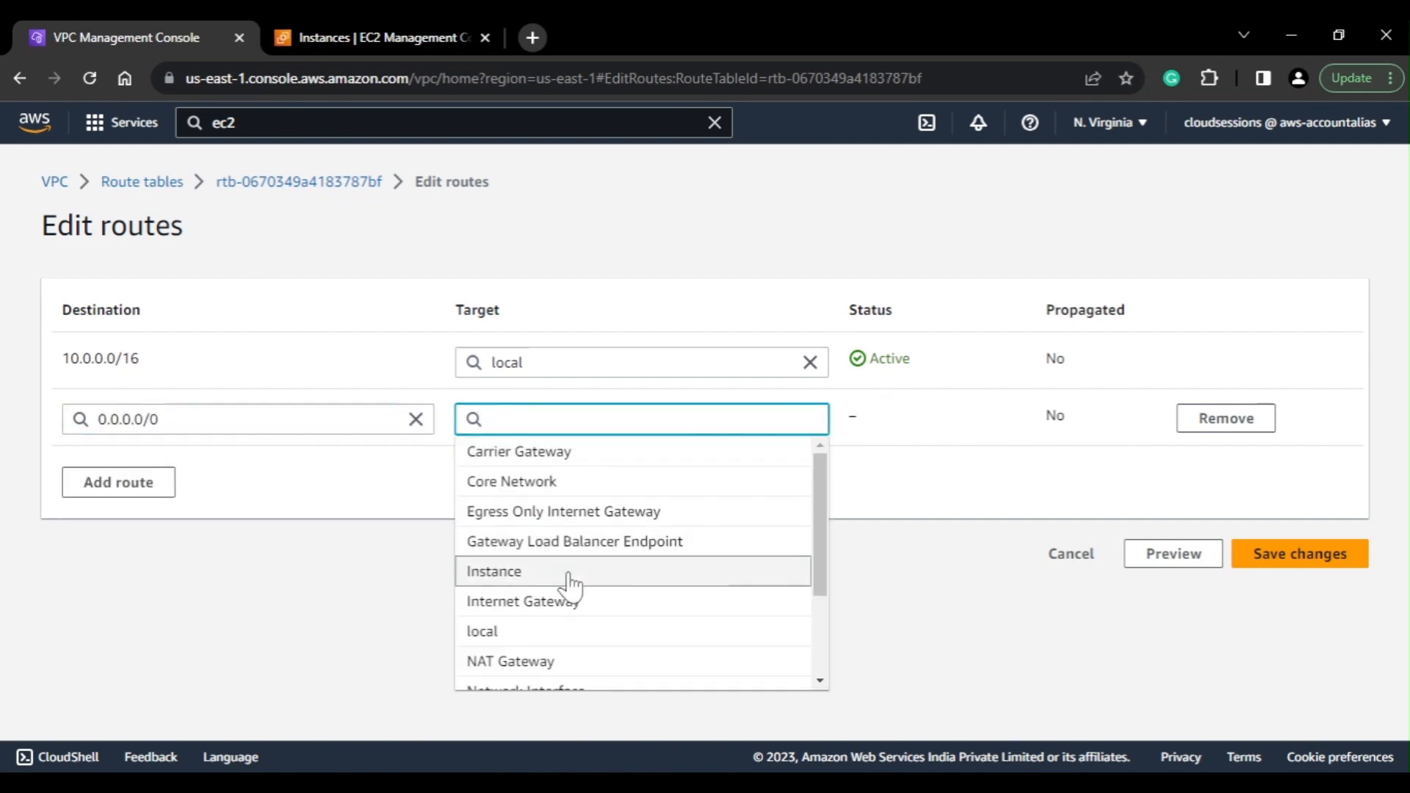
{"action": "scroll", "coordinate": [565, 602], "scroll_direction": "down", "scroll_amount": 1}
{"action": "left_click", "coordinate": [529, 499]}
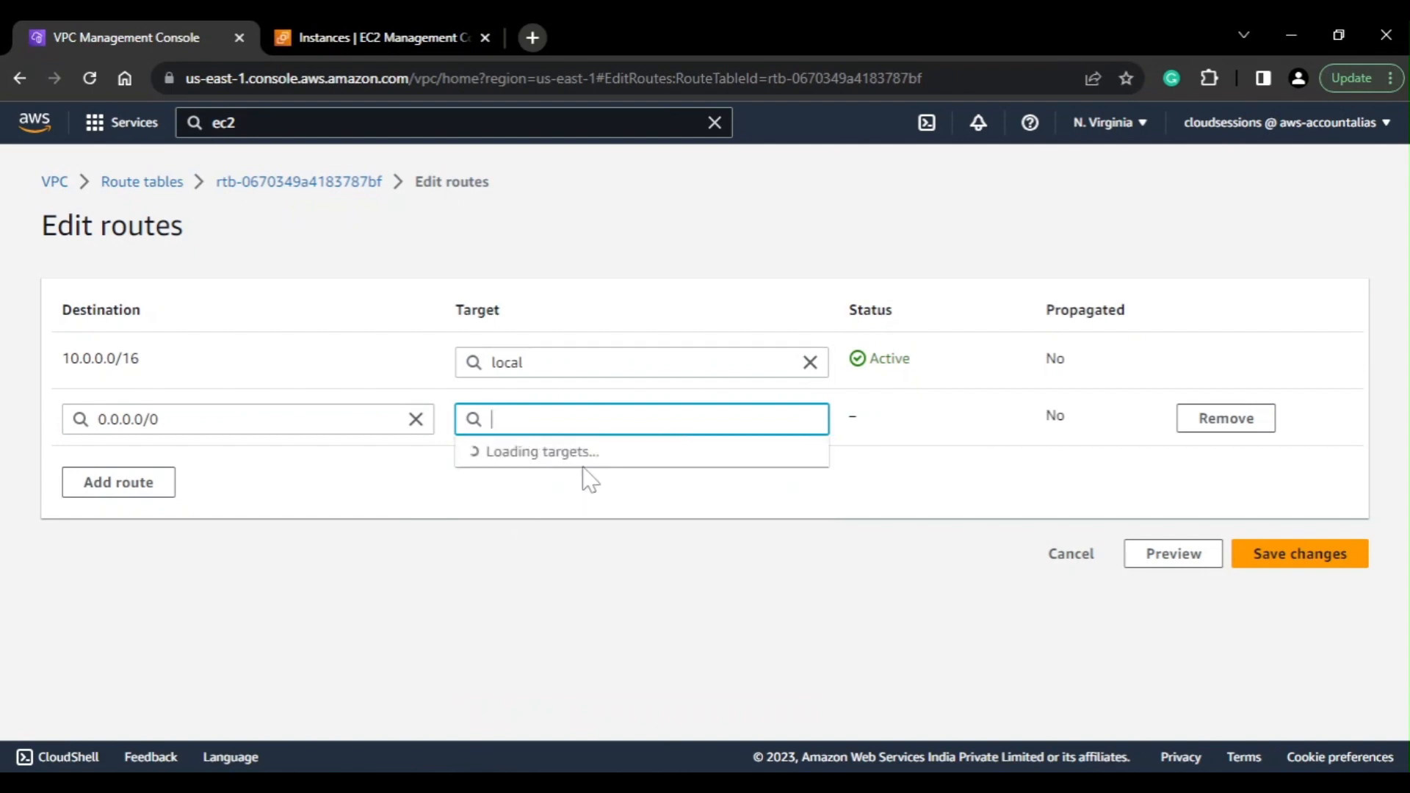
{"action": "left_click", "coordinate": [592, 454]}
{"action": "left_click", "coordinate": [1235, 558]}
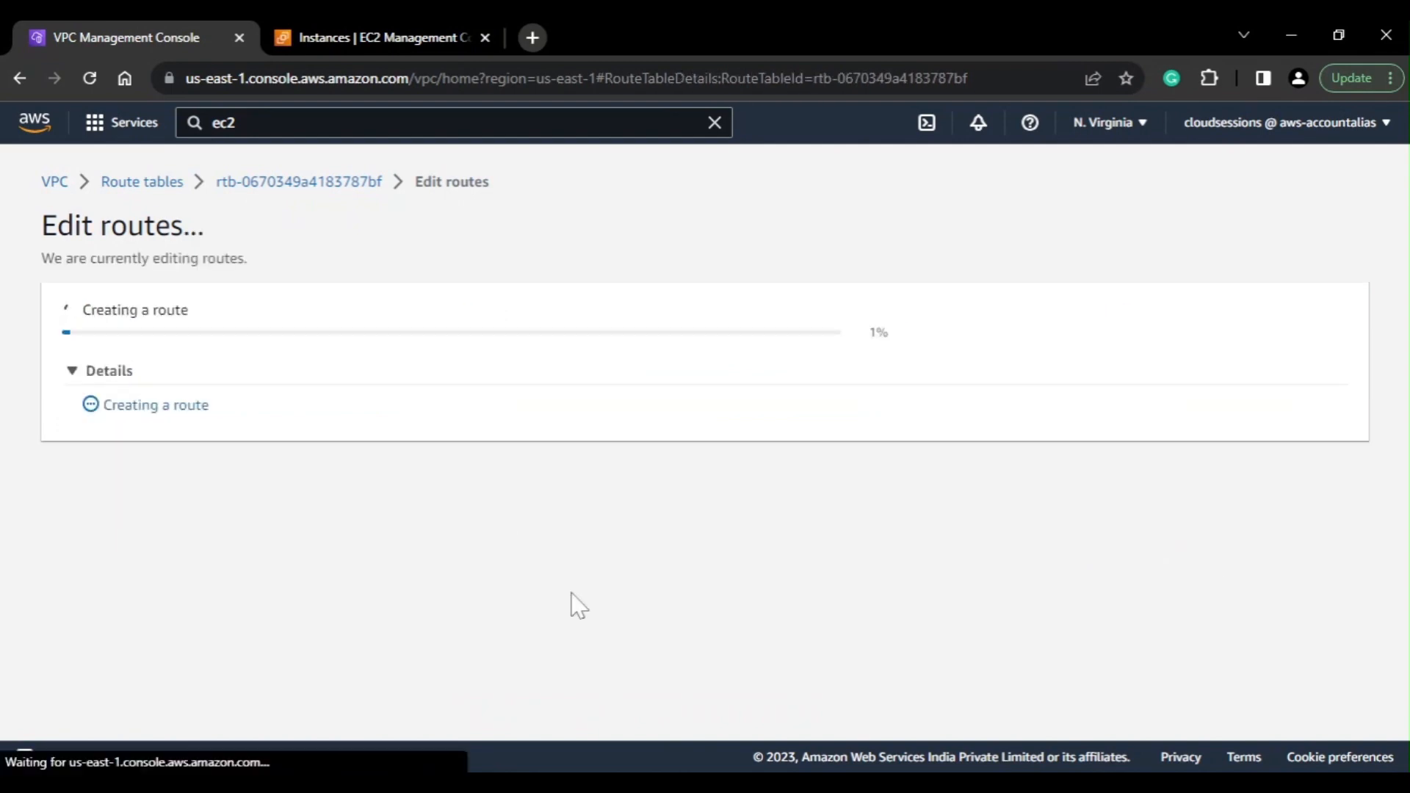
Step: Associate my-public-subnet with the my-public-route table and save the association
{"action": "scroll", "coordinate": [558, 599], "scroll_direction": "down", "scroll_amount": 4}
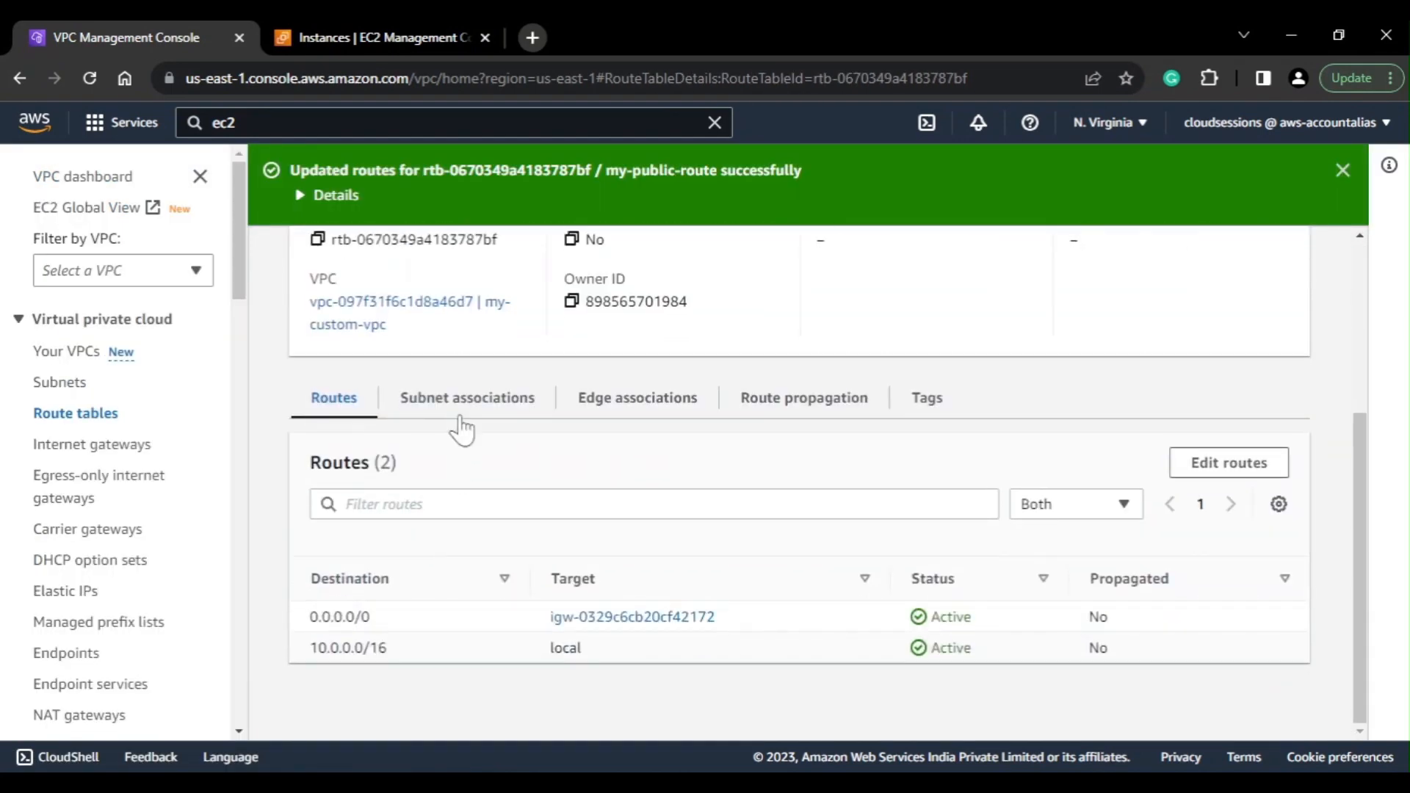
{"action": "left_click", "coordinate": [470, 400]}
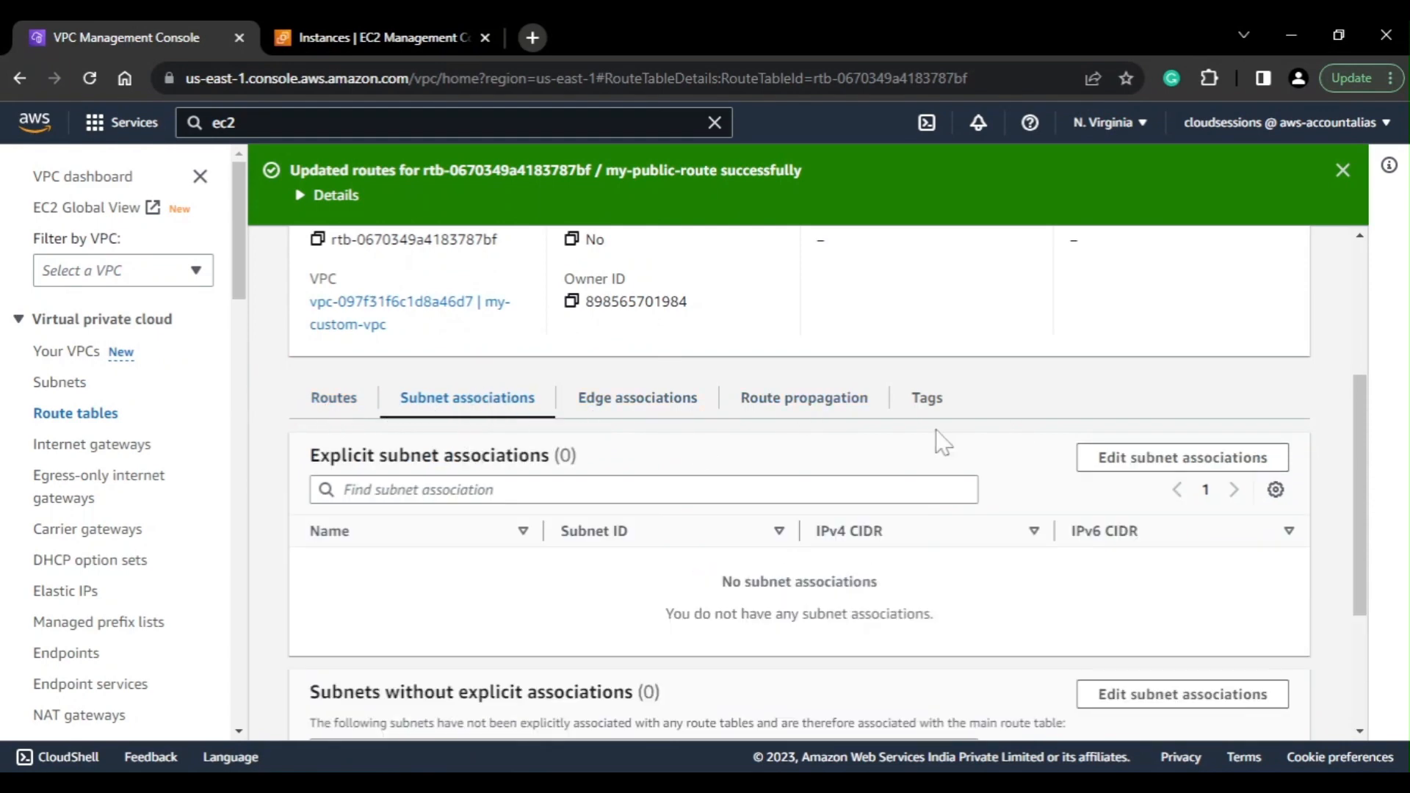
{"action": "left_click", "coordinate": [1103, 457]}
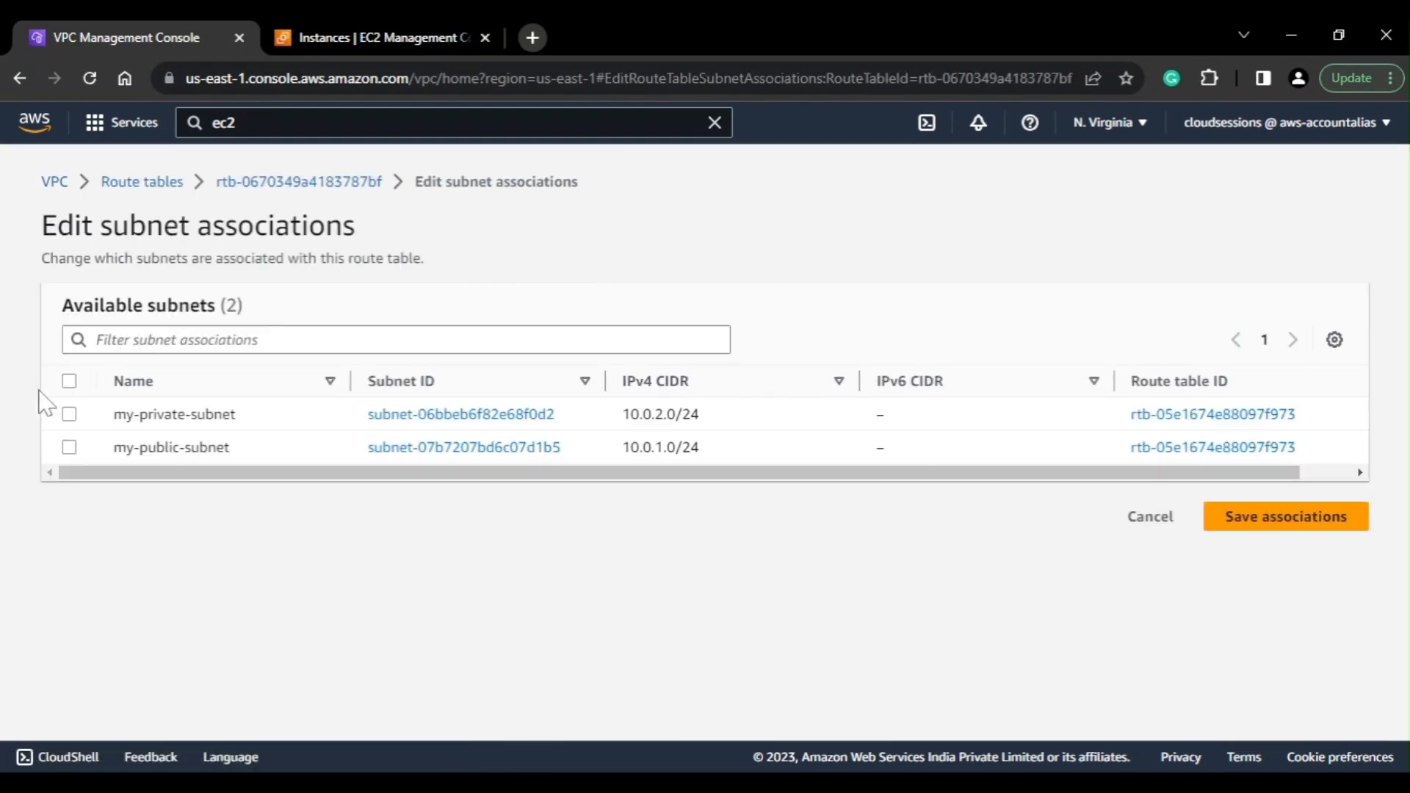
{"action": "left_click", "coordinate": [69, 447]}
{"action": "left_click", "coordinate": [1220, 653]}
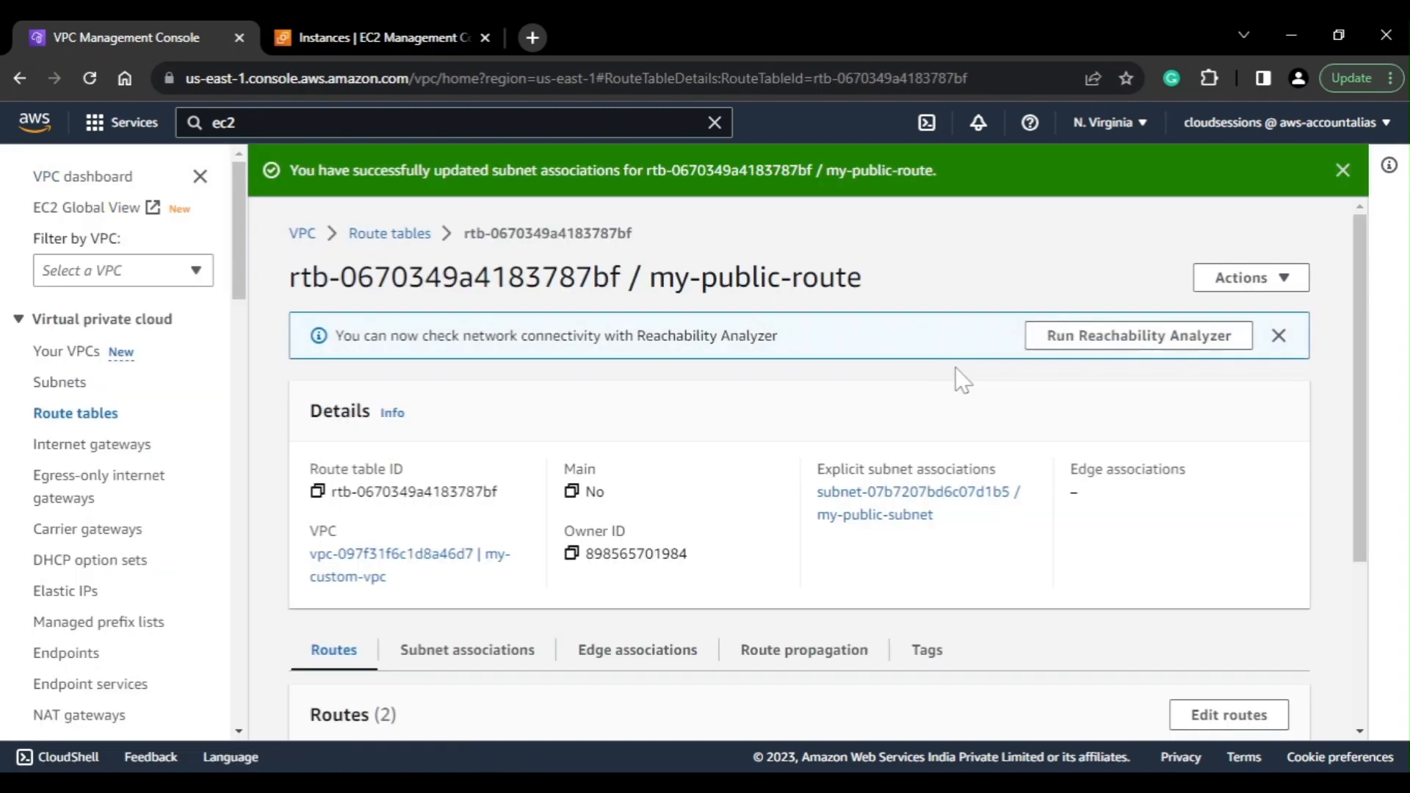
Step: Return to the route tables list and create a route table named my-private-route in my-custom-vpc
{"action": "left_click", "coordinate": [403, 235]}
{"action": "left_click", "coordinate": [1262, 181]}
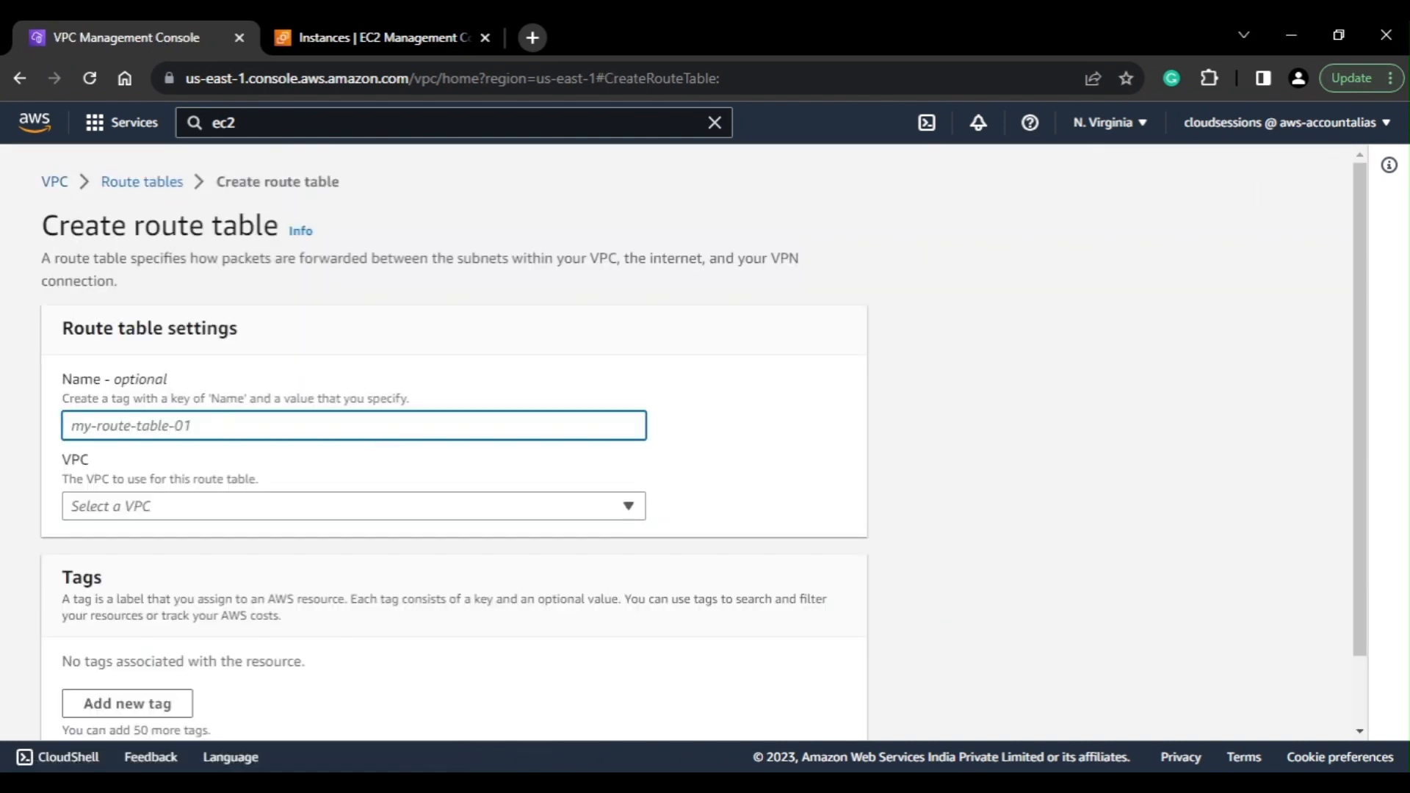
{"action": "type", "text": "my-private-route"}
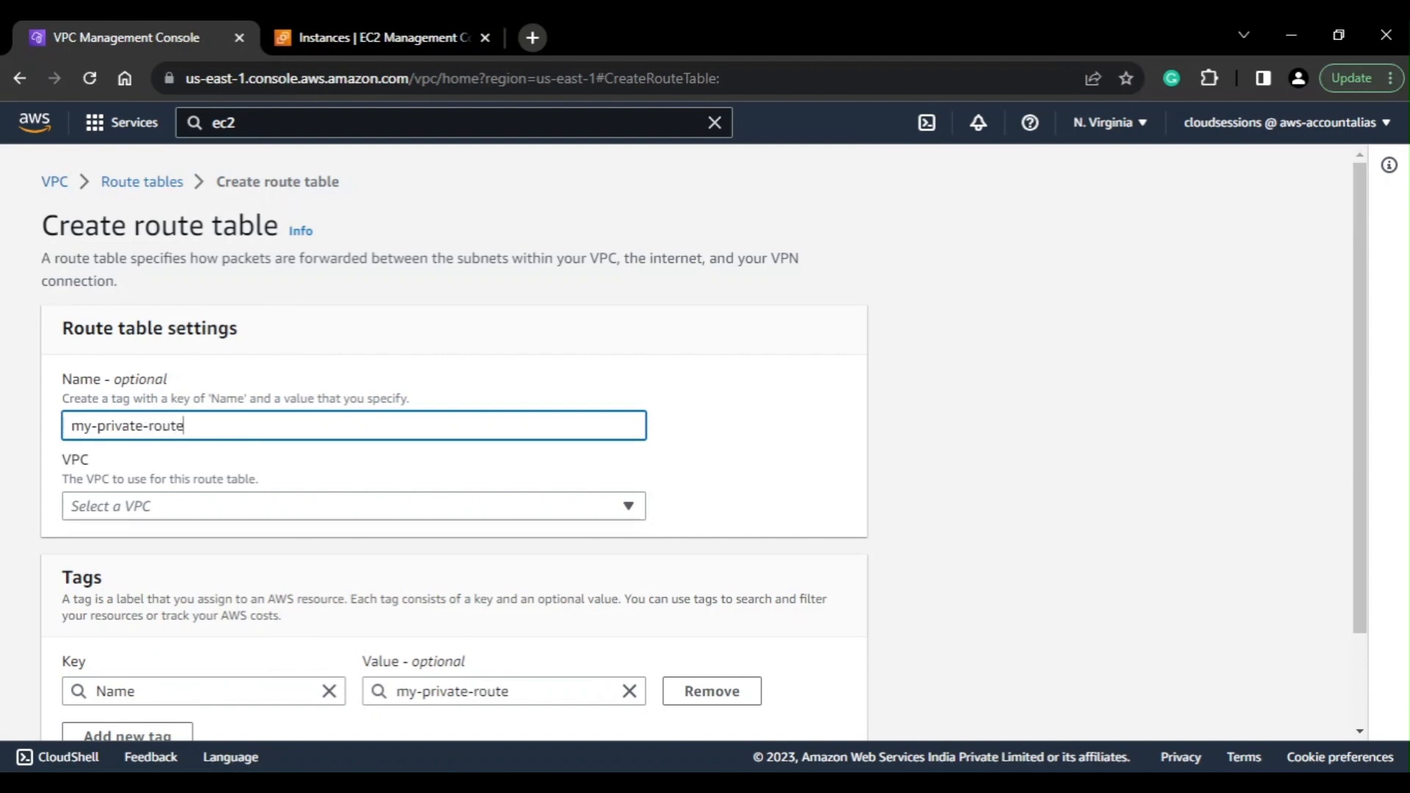
{"action": "left_click", "coordinate": [116, 507]}
{"action": "left_click", "coordinate": [151, 597]}
{"action": "scroll", "coordinate": [250, 555], "scroll_direction": "down", "scroll_amount": 2}
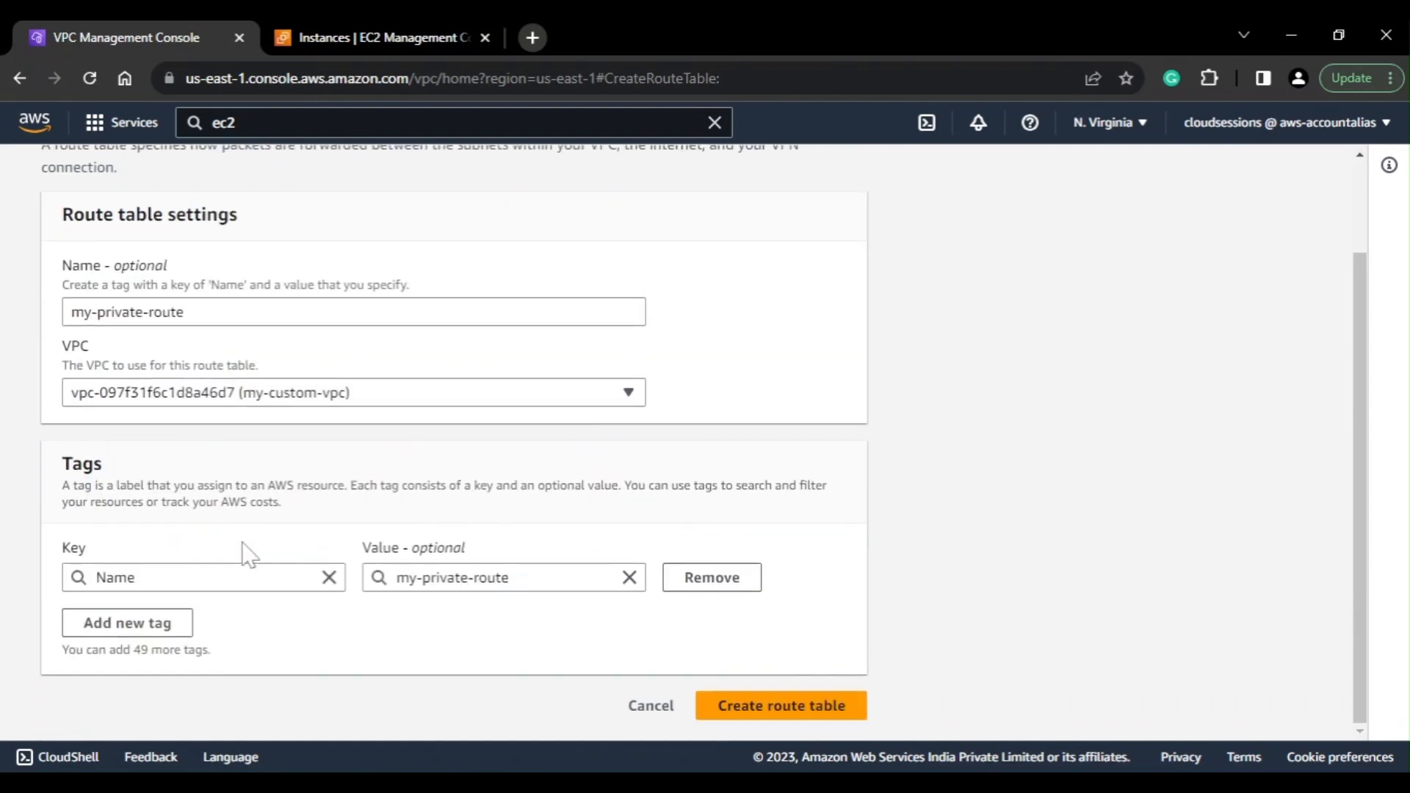
{"action": "left_click", "coordinate": [729, 706]}
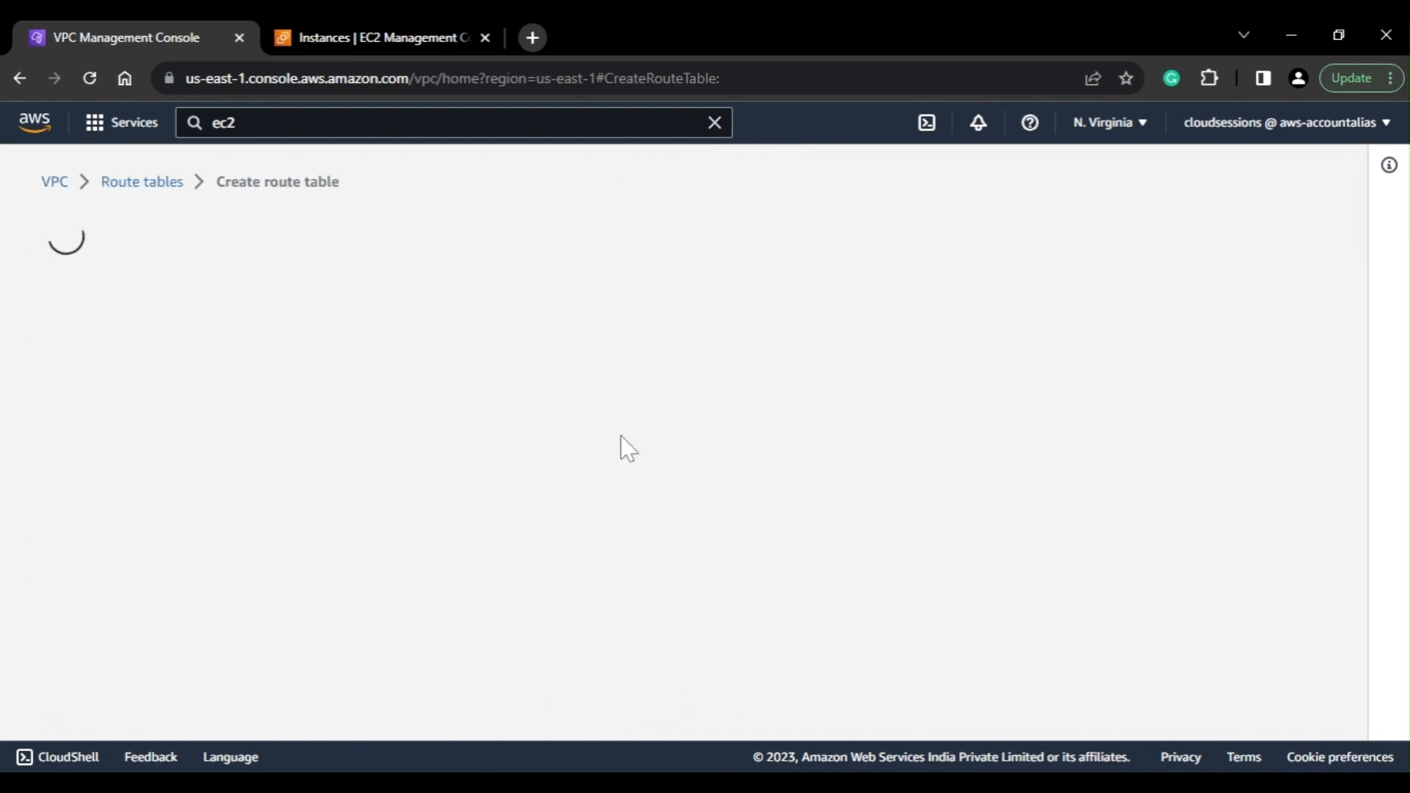
Step: Add a new route with destination 0.0.0.0/0 to the my-private-route table
{"action": "scroll", "coordinate": [622, 455], "scroll_direction": "down", "scroll_amount": 3}
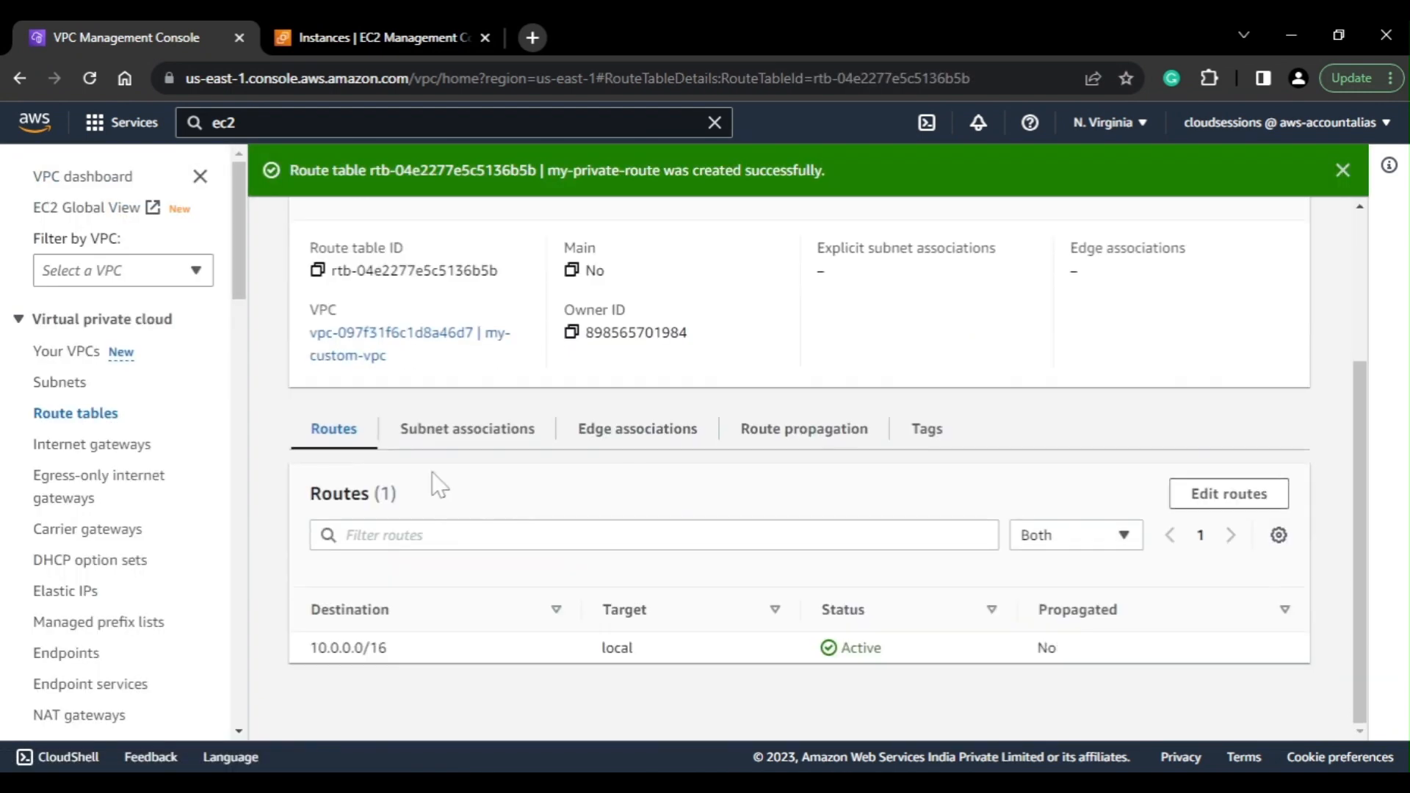
{"action": "left_click", "coordinate": [1221, 499]}
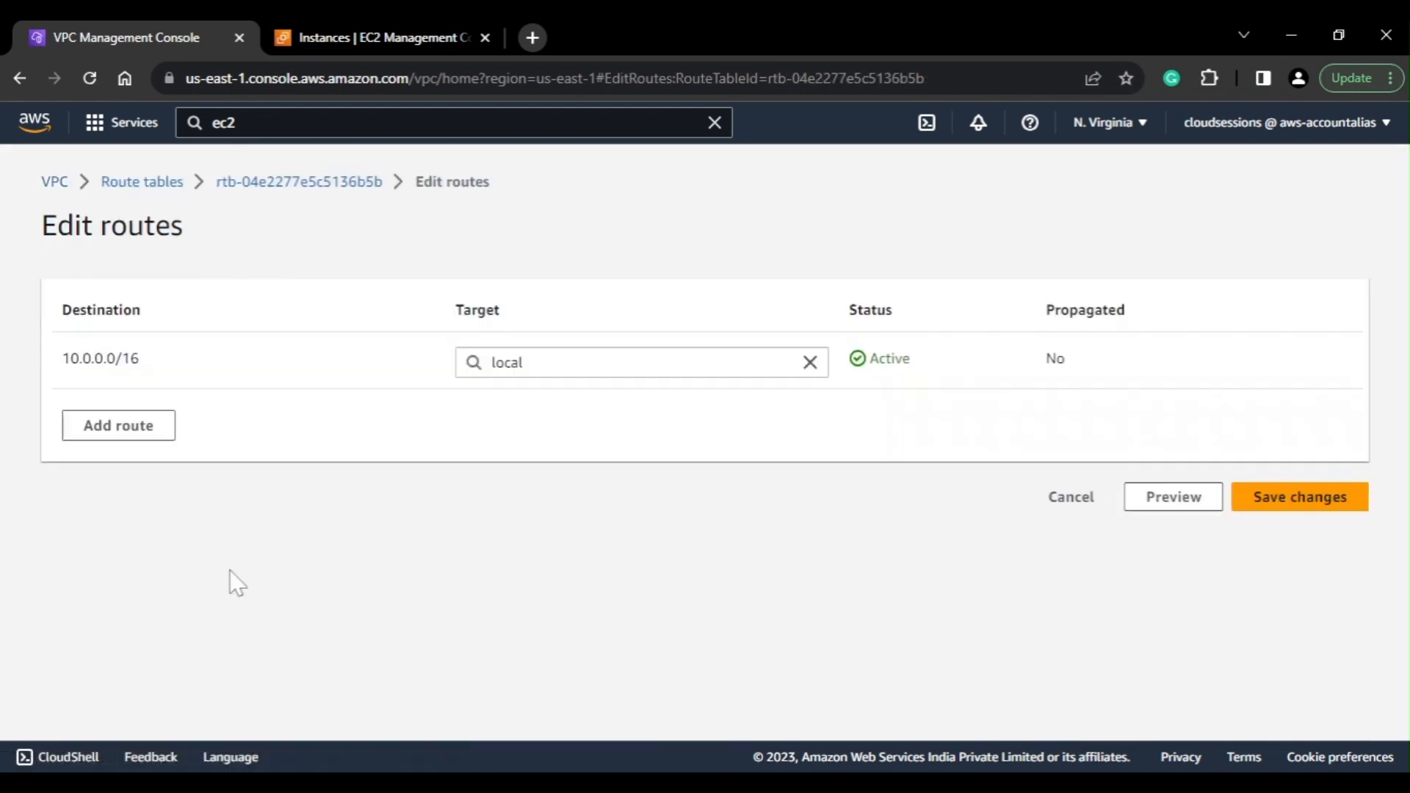
{"action": "left_click", "coordinate": [139, 418]}
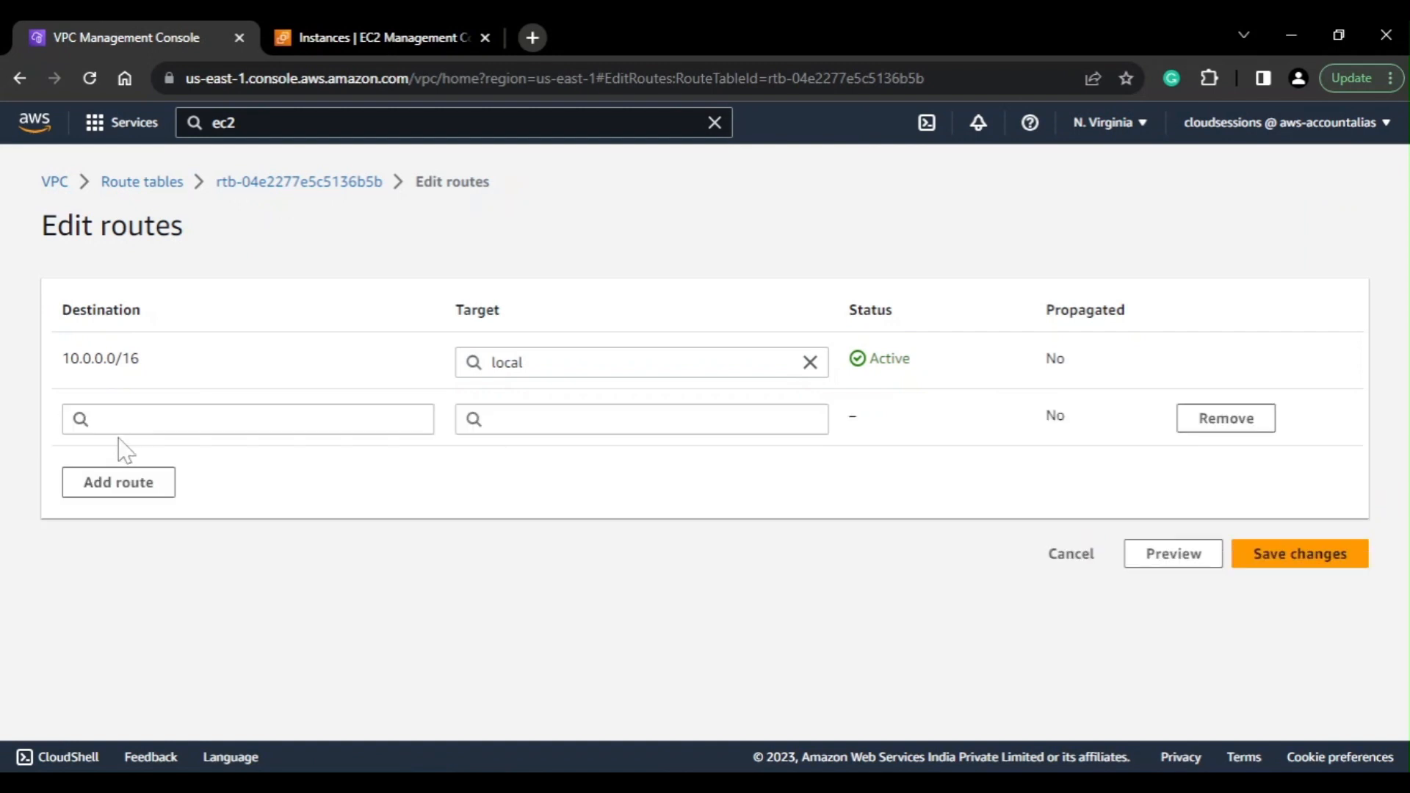
{"action": "left_click", "coordinate": [135, 423]}
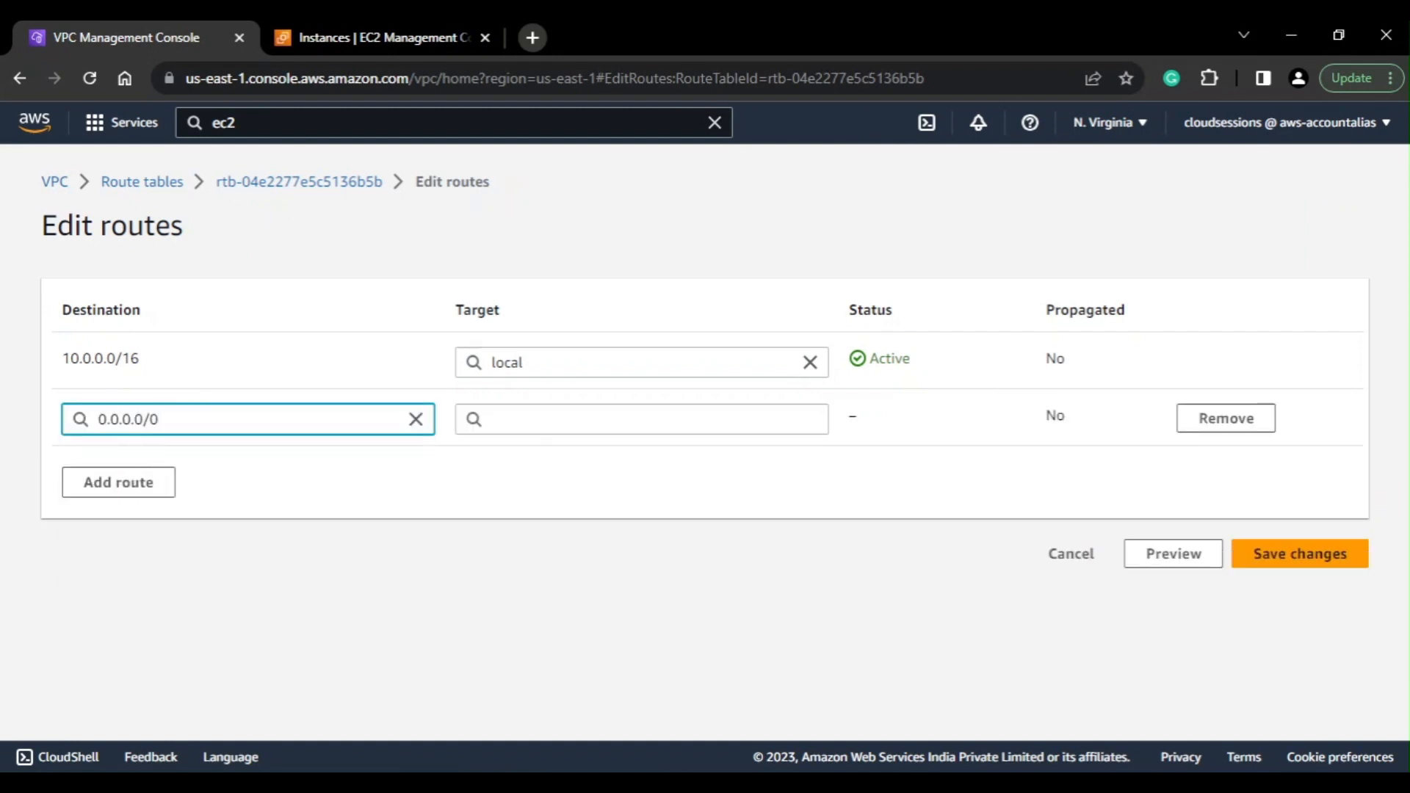
{"action": "key", "text": "shift+Left"}
{"action": "key", "text": "shift+Left"}
{"action": "key", "text": "shift+Left"}
{"action": "key", "text": "shift+Left"}
{"action": "key", "text": "shift+Left"}
{"action": "key", "text": "shift+Left"}
{"action": "key", "text": "shift+Left"}
{"action": "key", "text": "shift+Left"}
{"action": "key", "text": "shift+Left"}
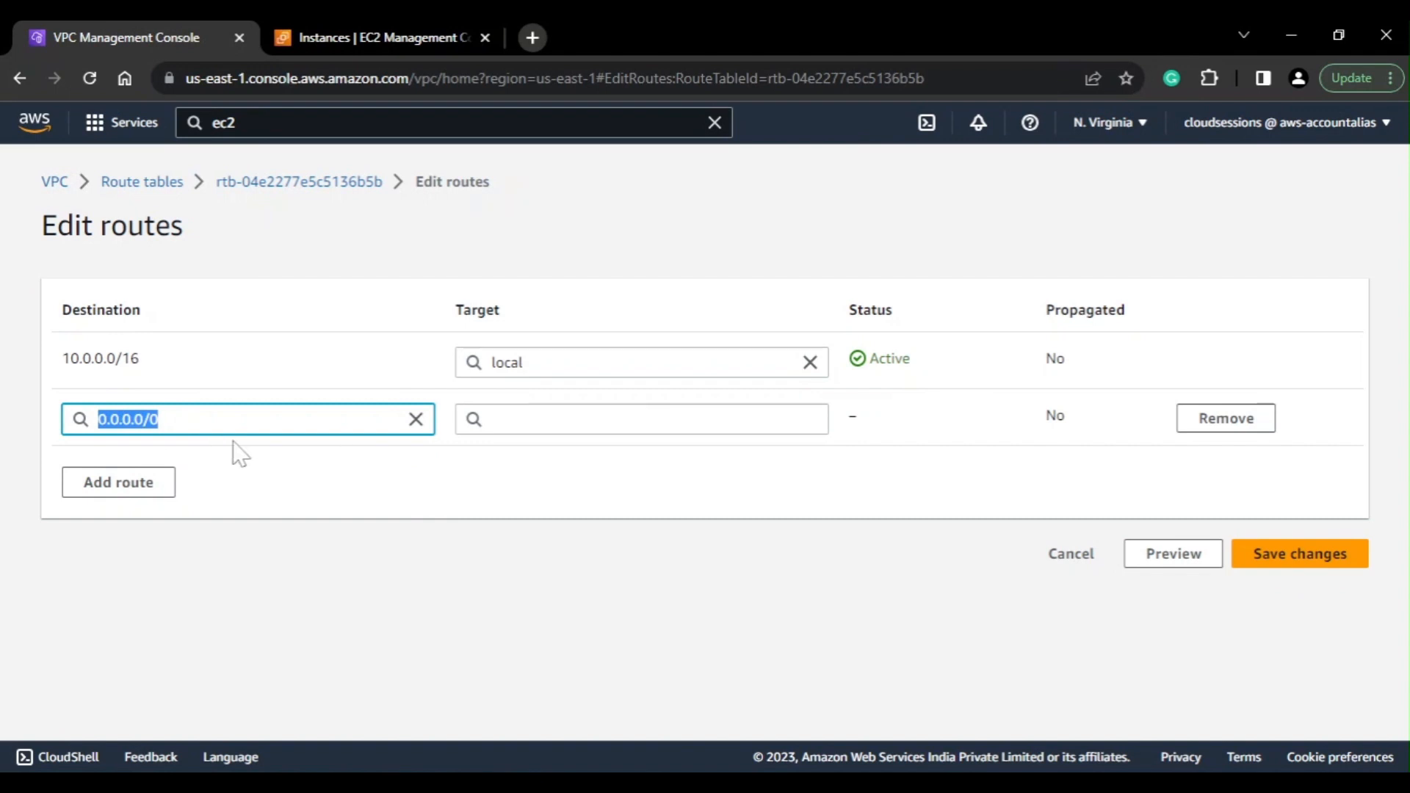
Step: Set the new route's target to the NAT gateway nat-0b2b5d35ed0b8eb7e and save the routes
{"action": "left_click", "coordinate": [523, 419]}
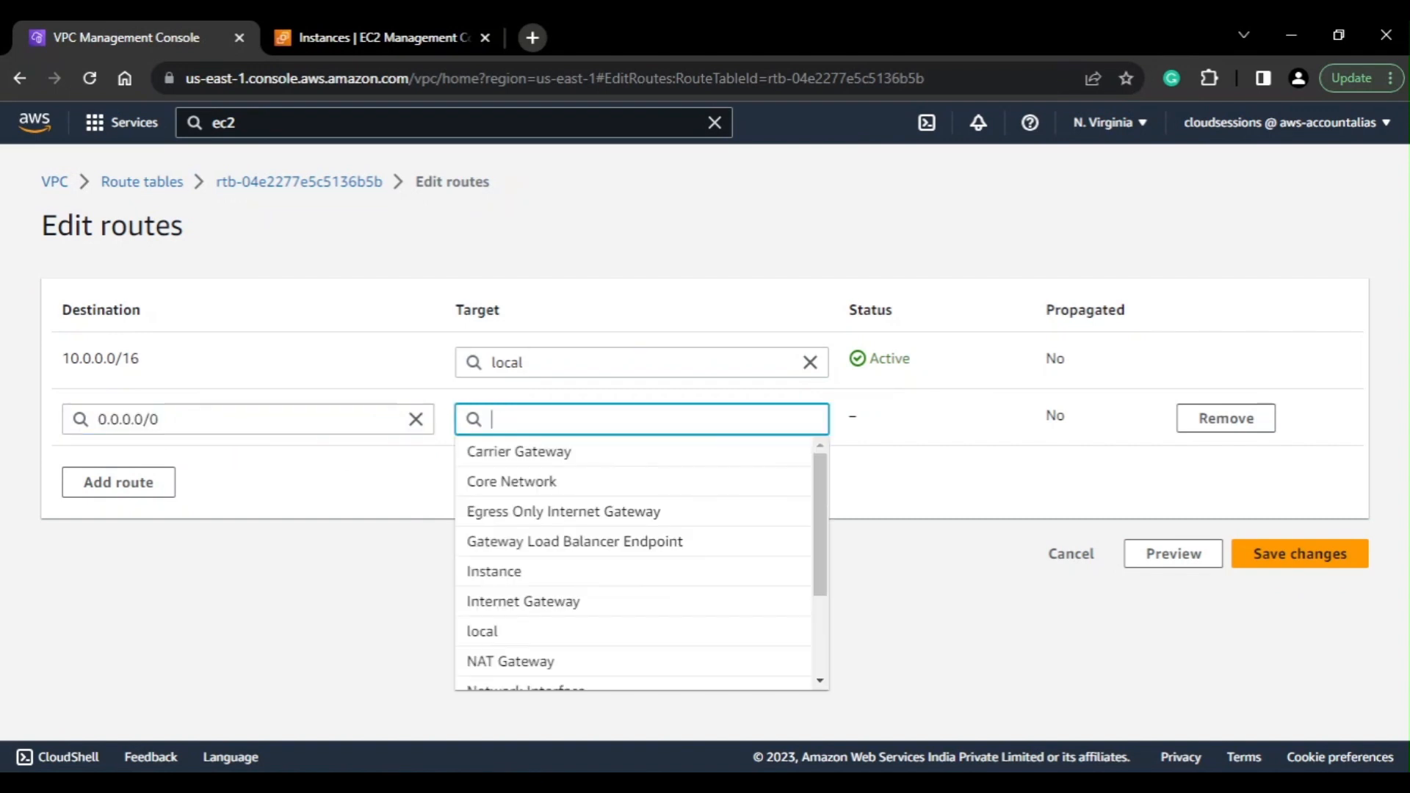
{"action": "scroll", "coordinate": [523, 606], "scroll_direction": "down", "scroll_amount": 1}
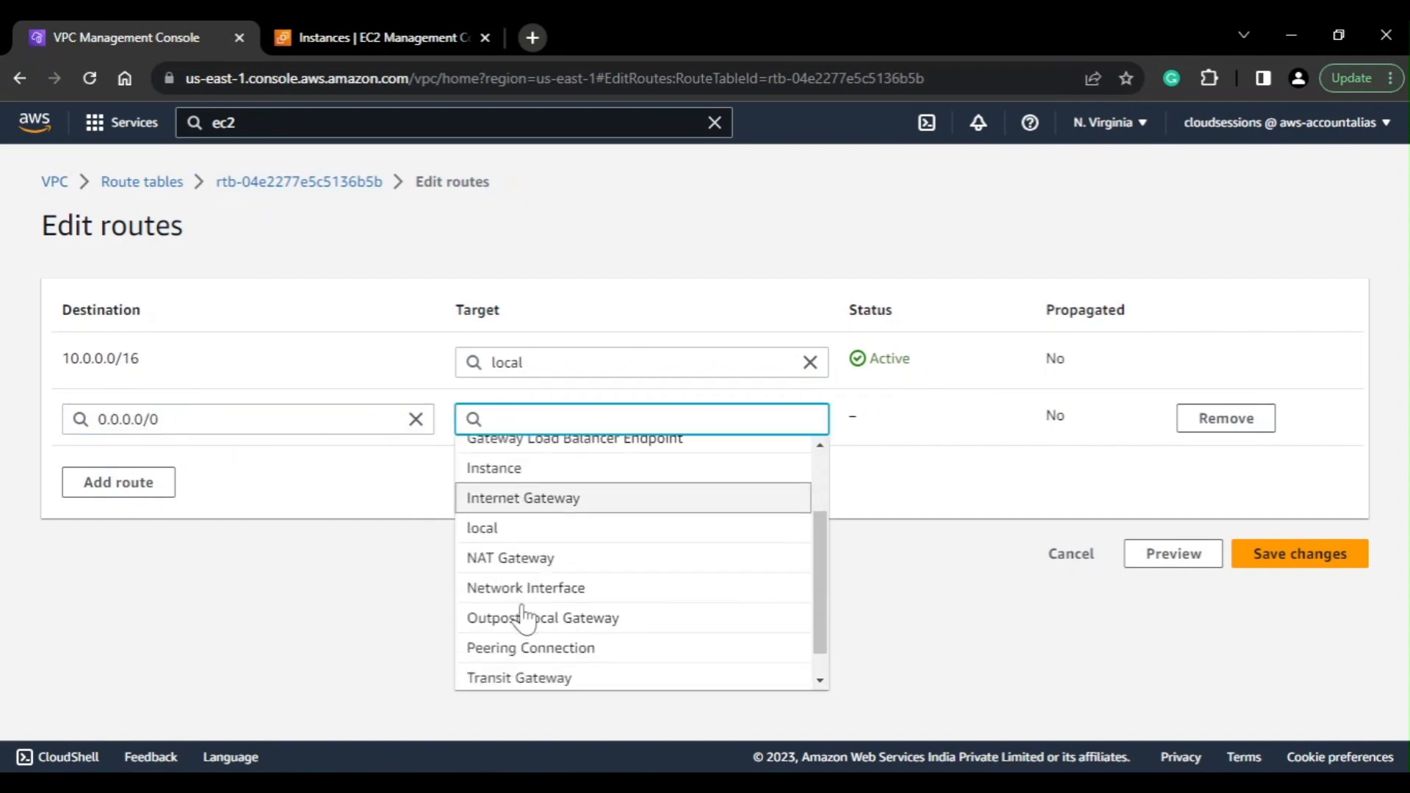
{"action": "left_click", "coordinate": [504, 558]}
{"action": "left_click", "coordinate": [527, 453]}
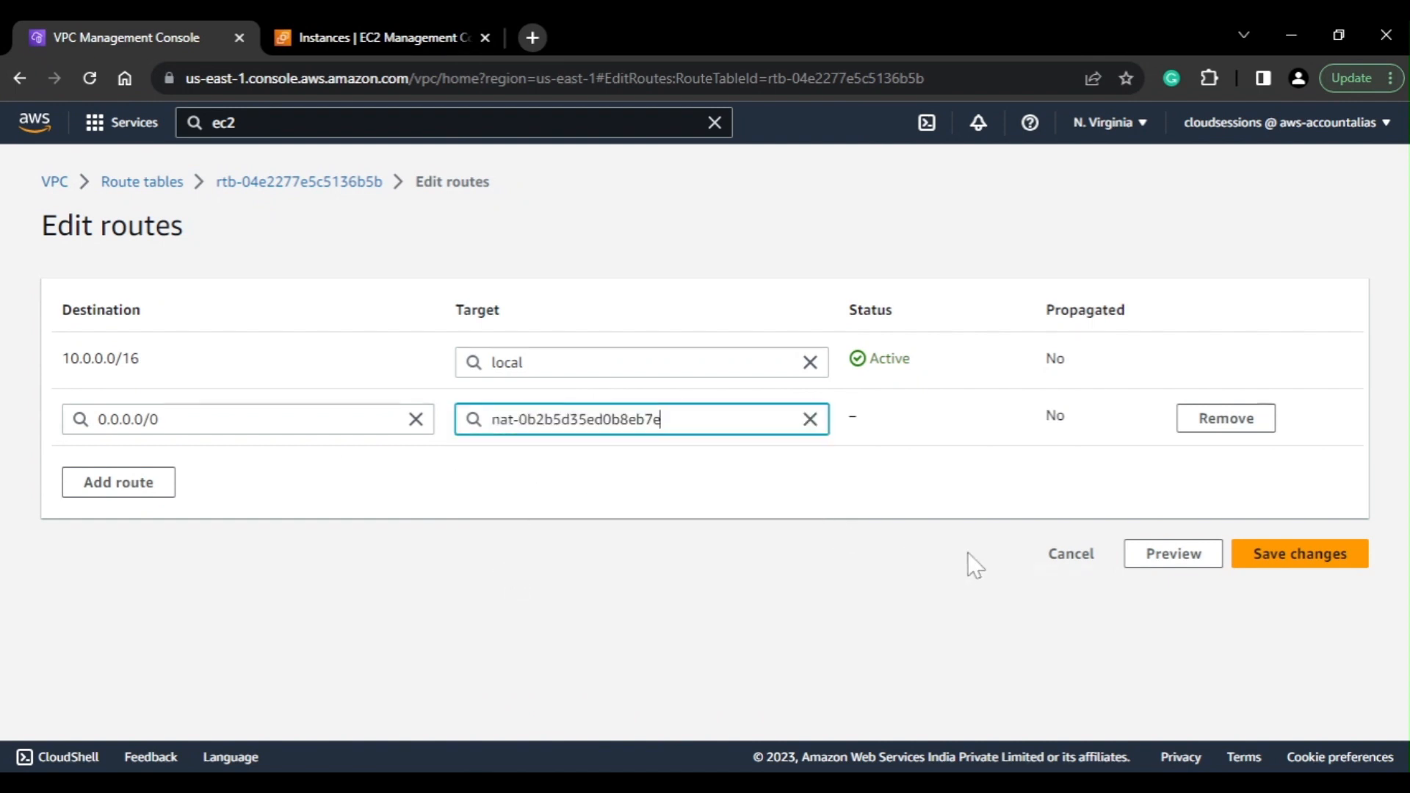
{"action": "left_click", "coordinate": [1320, 580]}
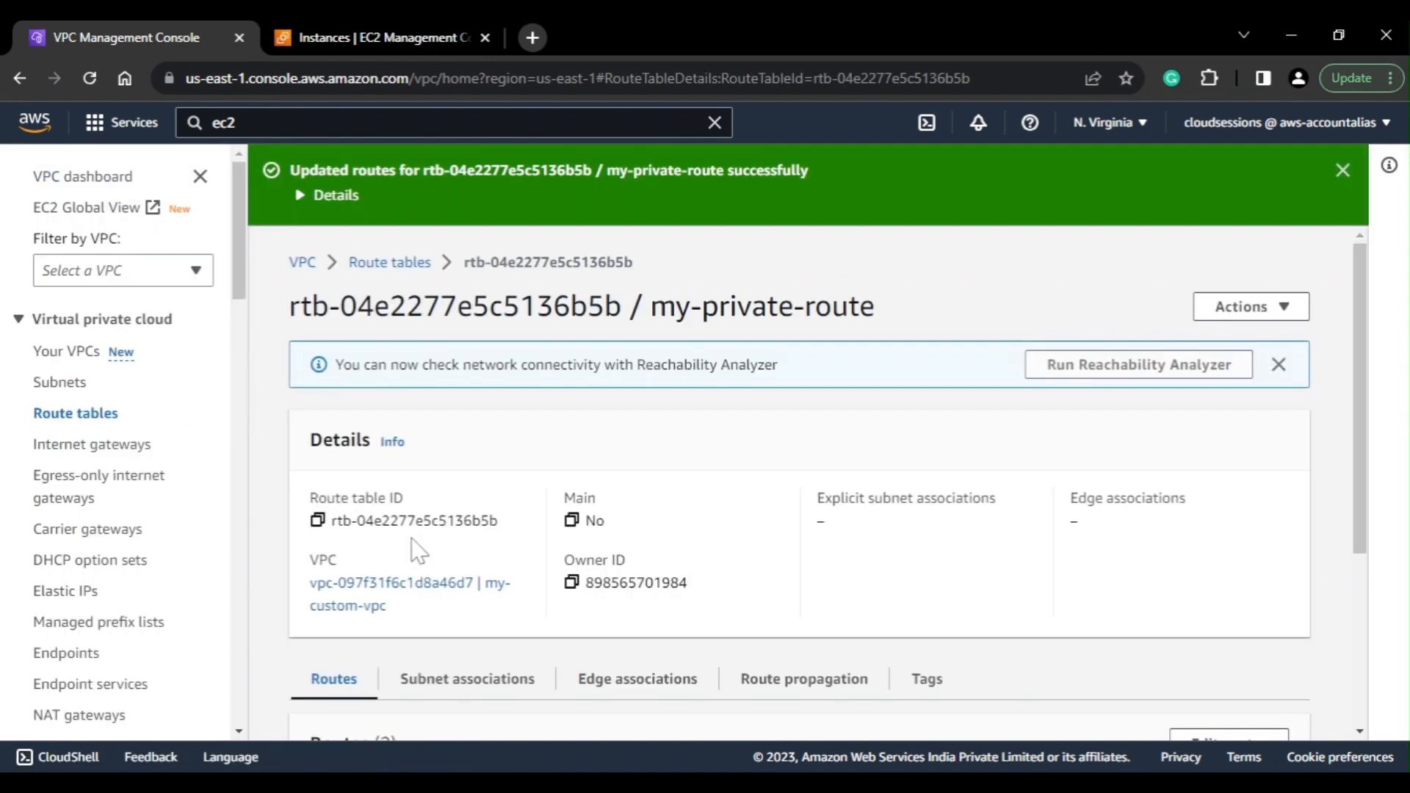
Step: Associate my-private-subnet with the my-private-route table, save the association and review the route table's details
{"action": "scroll", "coordinate": [422, 551], "scroll_direction": "down", "scroll_amount": 4}
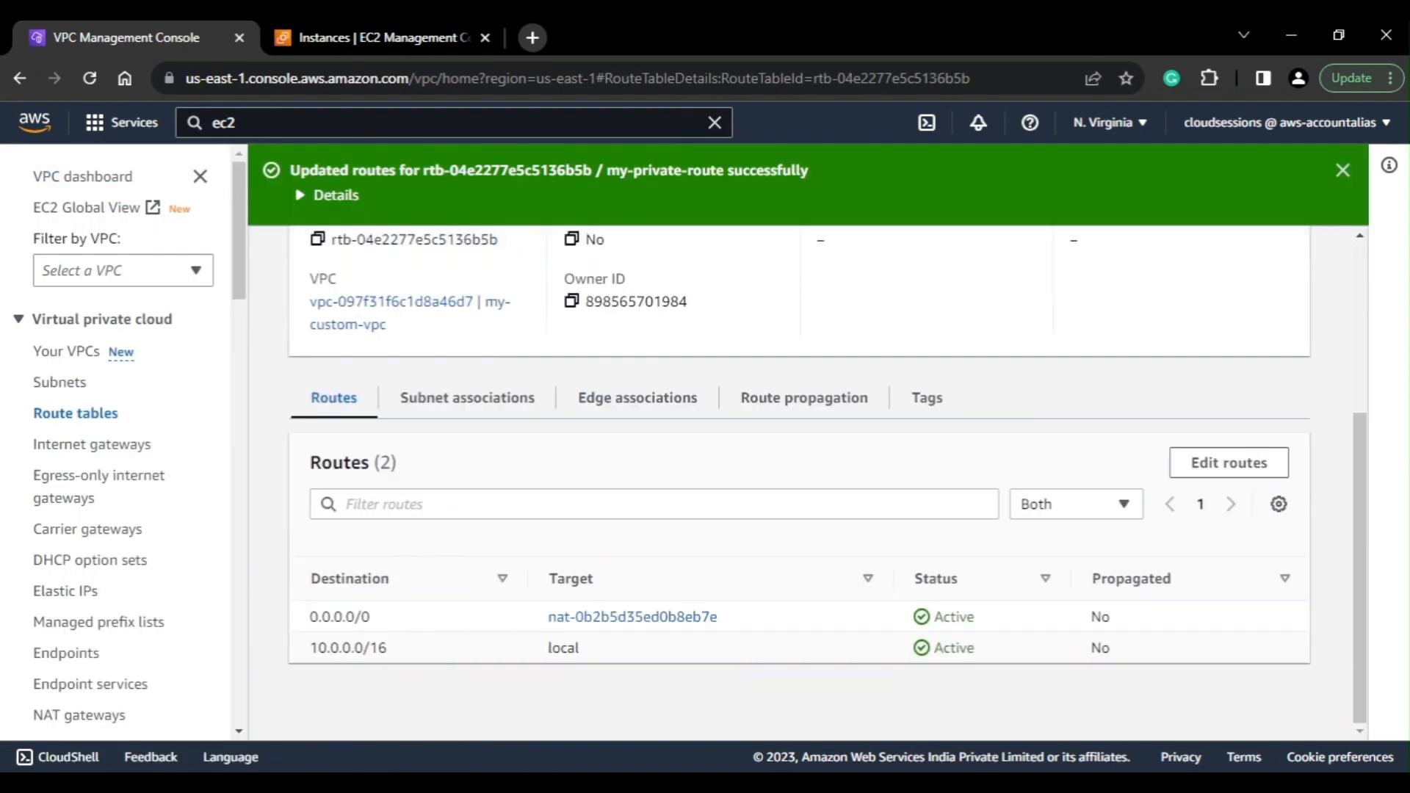
{"action": "left_click", "coordinate": [485, 415]}
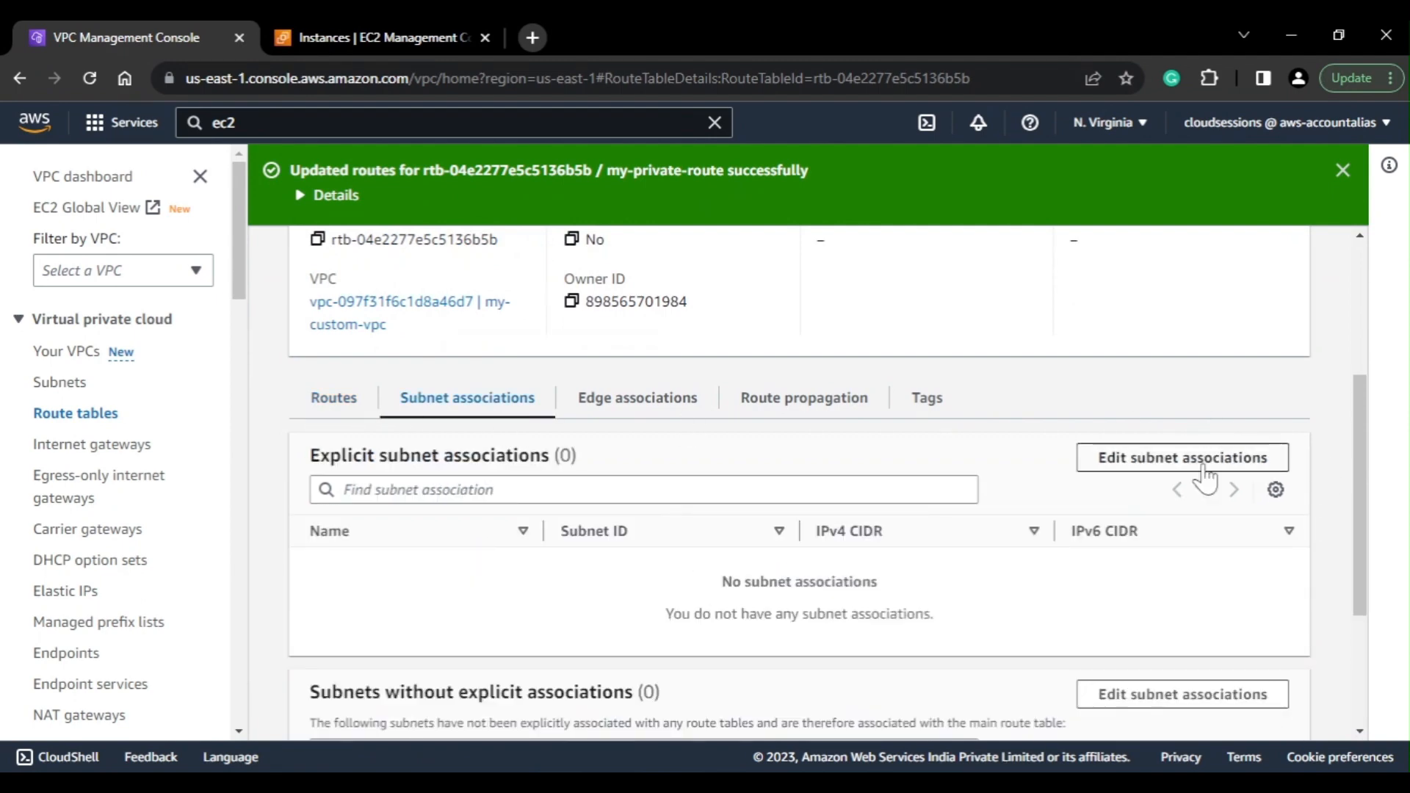
{"action": "left_click", "coordinate": [1197, 464]}
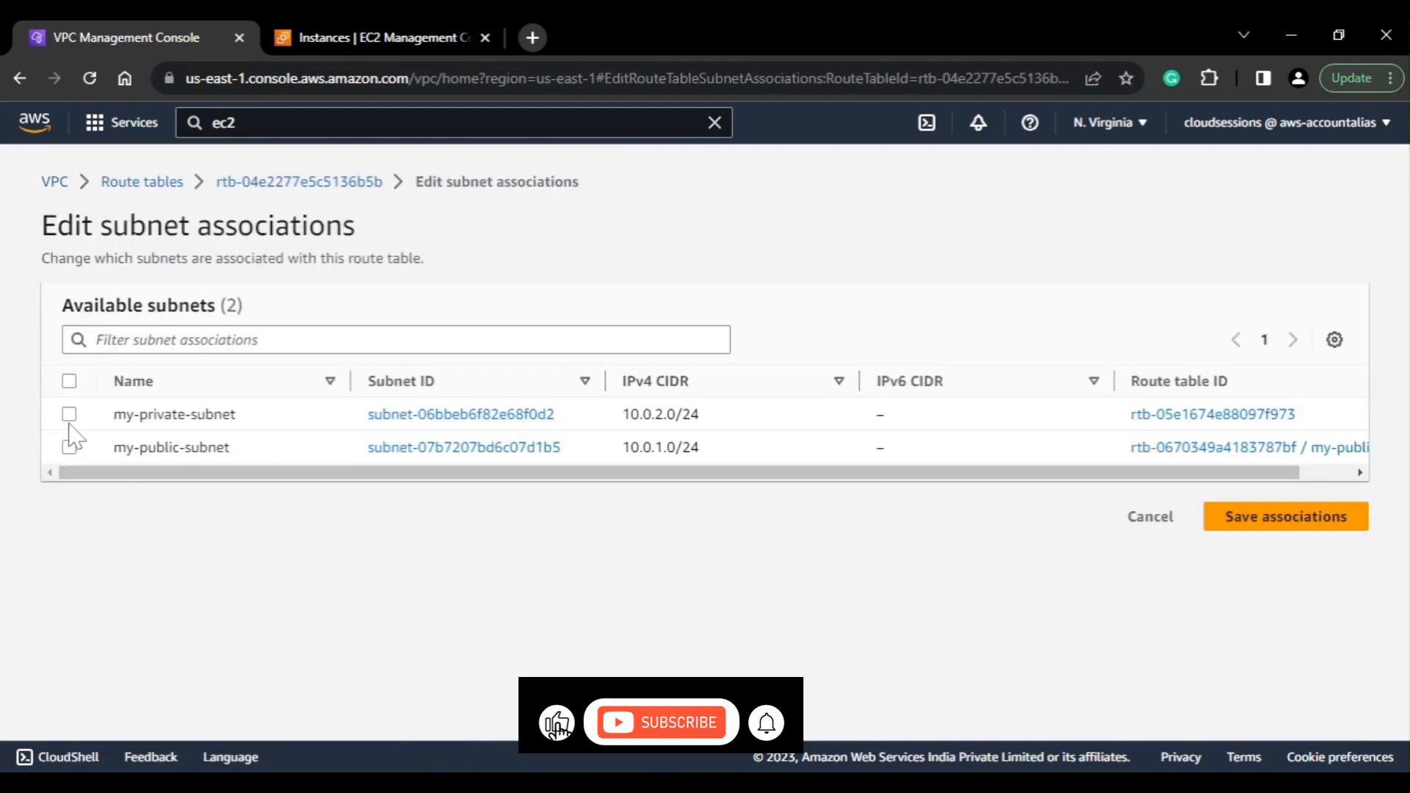
{"action": "left_click", "coordinate": [69, 414]}
{"action": "left_click", "coordinate": [1244, 661]}
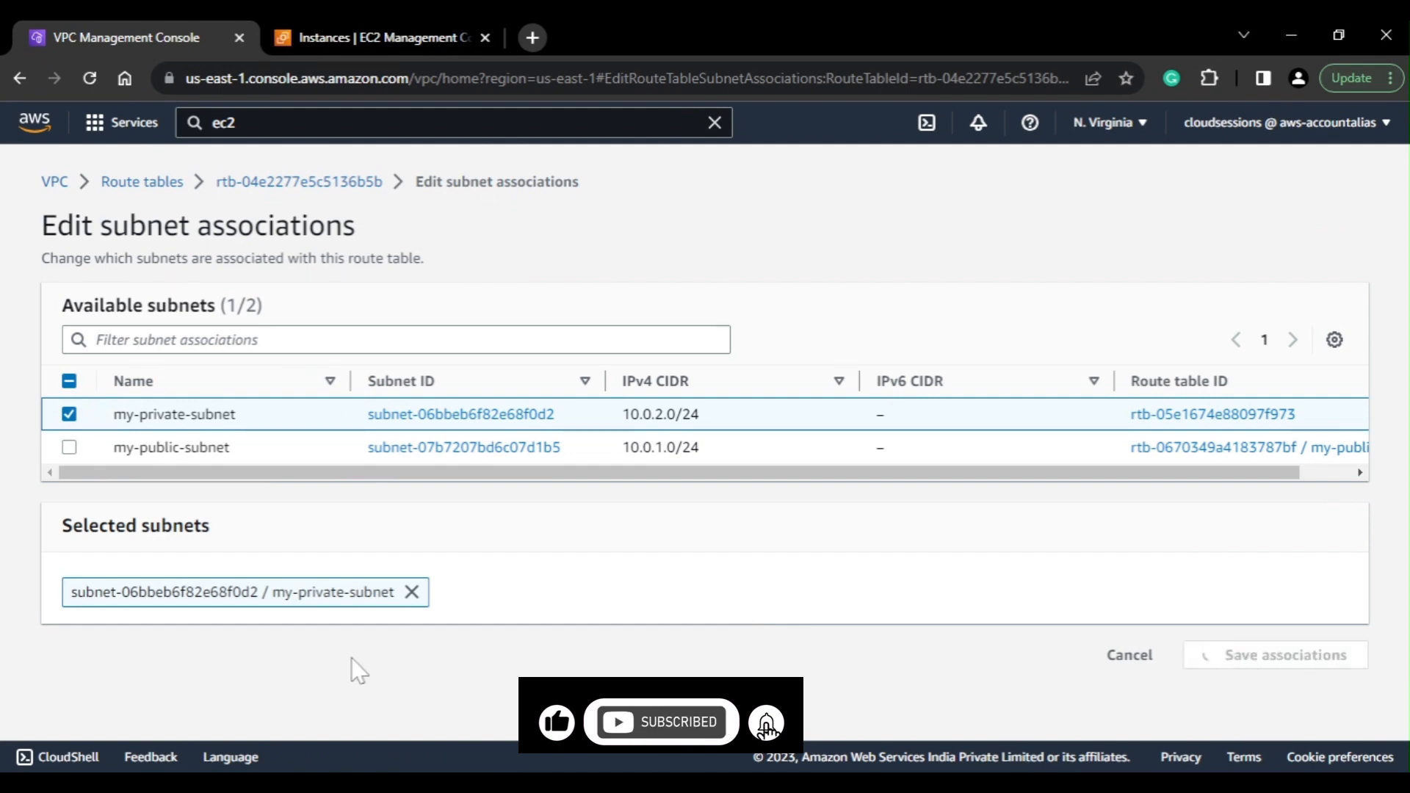
{"action": "scroll", "coordinate": [351, 658], "scroll_direction": "down", "scroll_amount": 3}
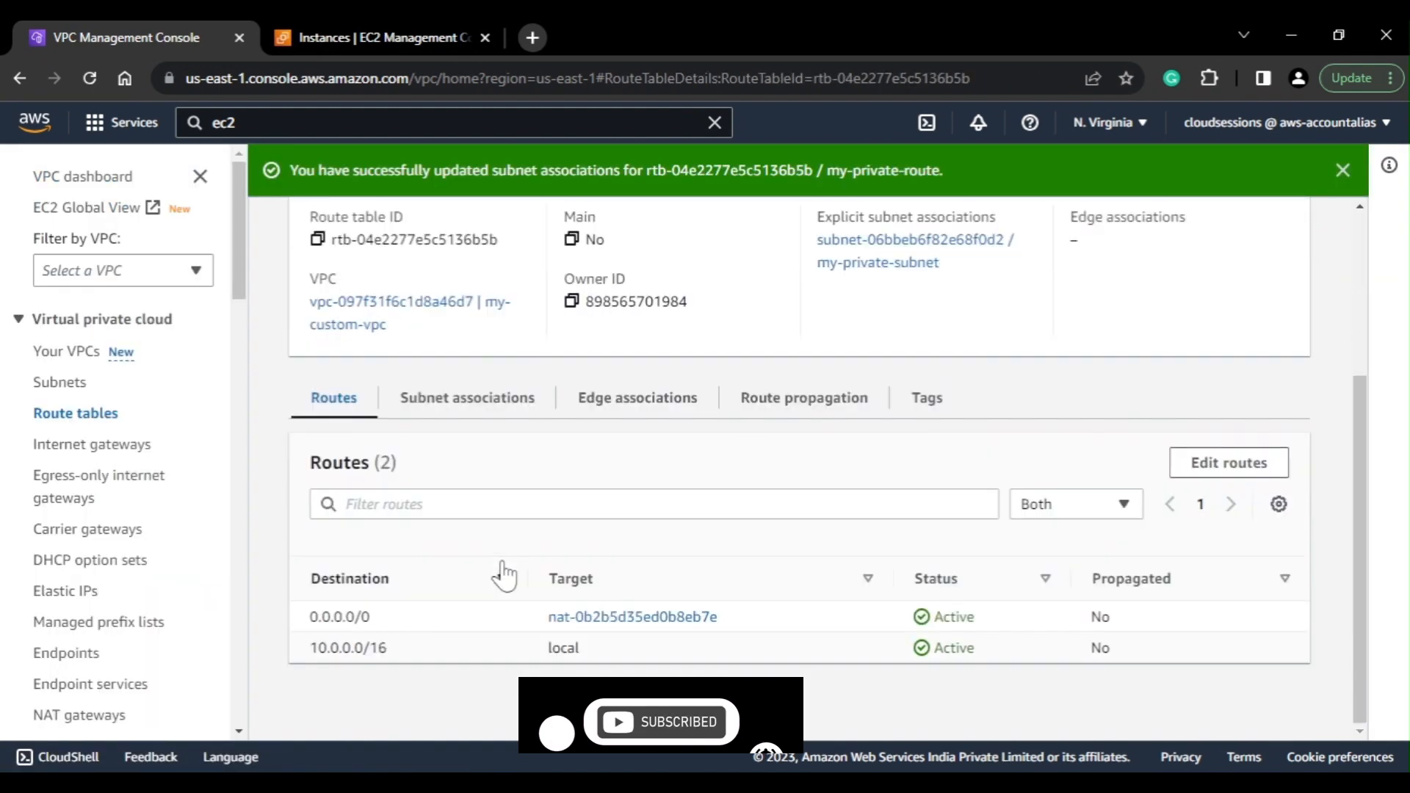
Step: Copy mypublicinstance's public IPv4 address from the EC2 console and enter it as the host name in PuTTY
{"action": "left_click", "coordinate": [379, 37]}
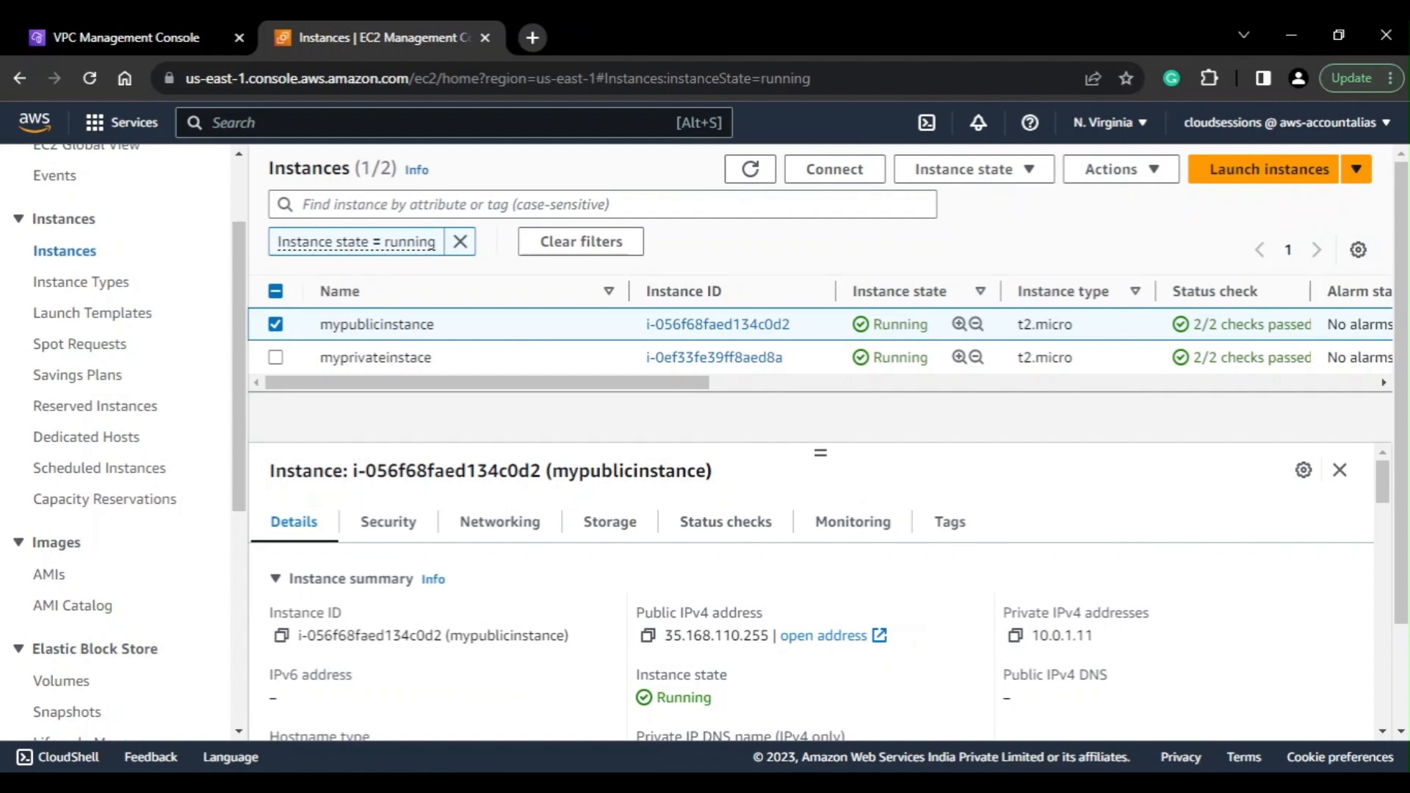
{"action": "left_click", "coordinate": [648, 635]}
{"action": "key", "text": "alt+Tab"}
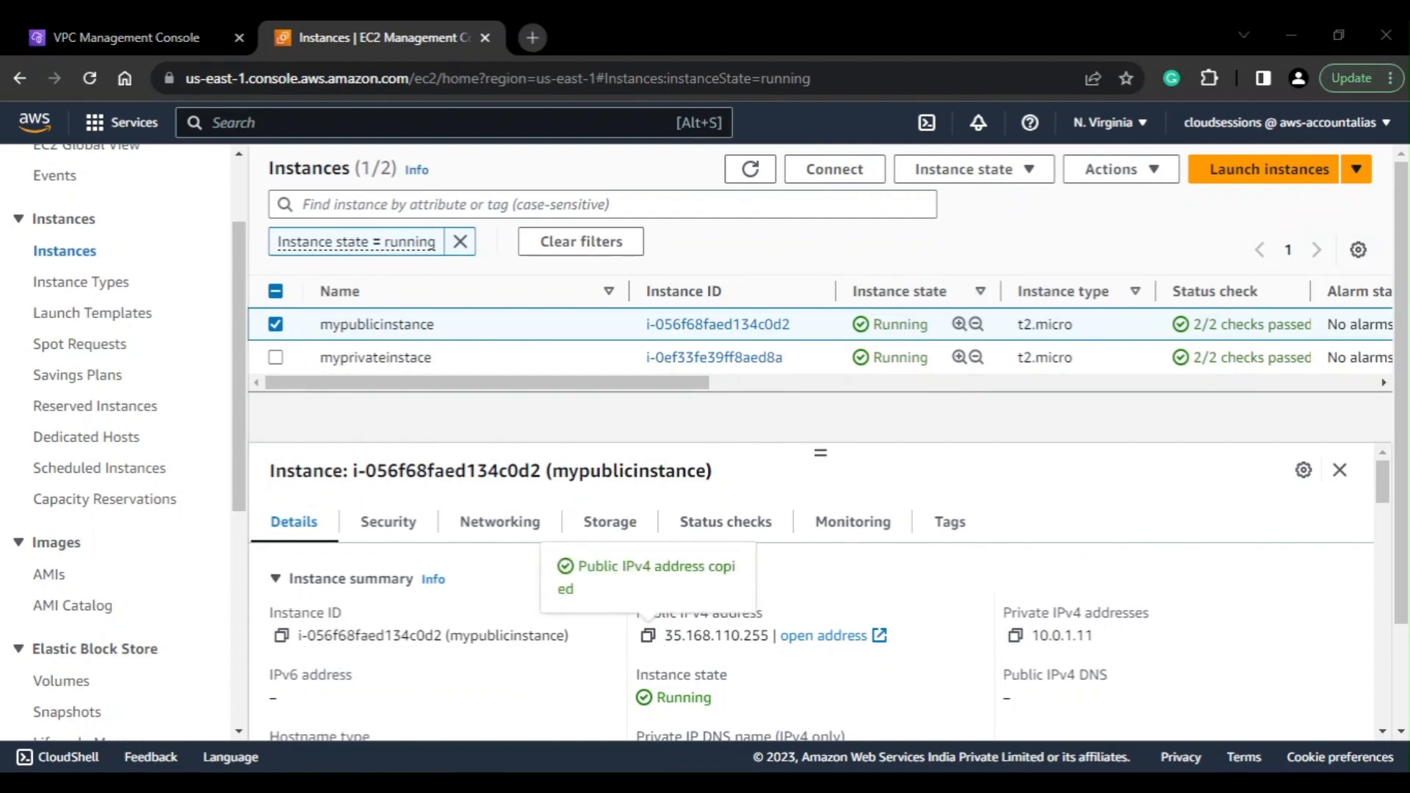
{"action": "left_click_drag", "start_coordinate": [608, 254], "coordinate": [659, 219]}
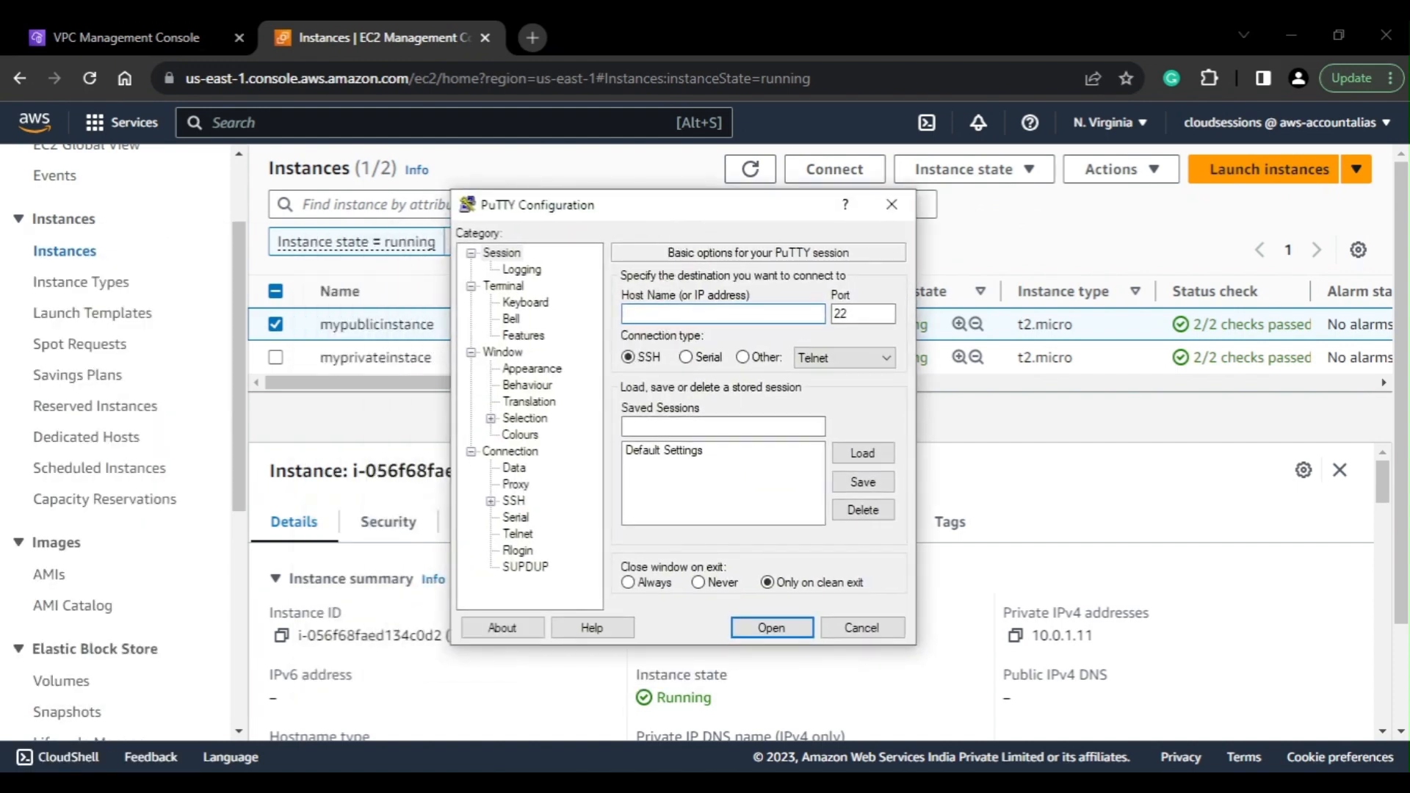
{"action": "key", "text": "ctrl+v"}
{"action": "key", "text": "alt+Tab"}
Step: Select the private key file for SSH authentication in the PuTTY configuration
{"action": "left_click", "coordinate": [492, 501]}
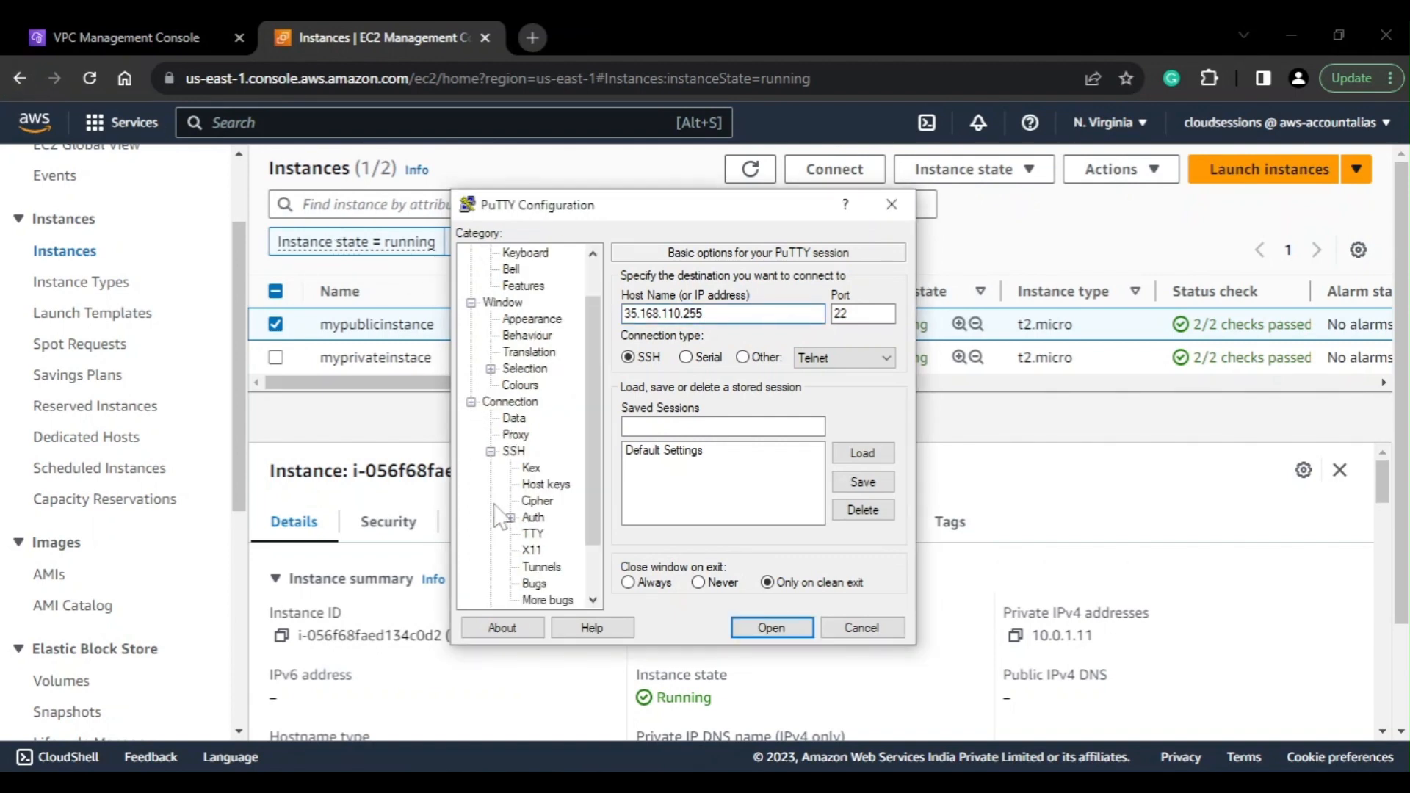
{"action": "left_click", "coordinate": [532, 517]}
{"action": "left_click", "coordinate": [864, 507]}
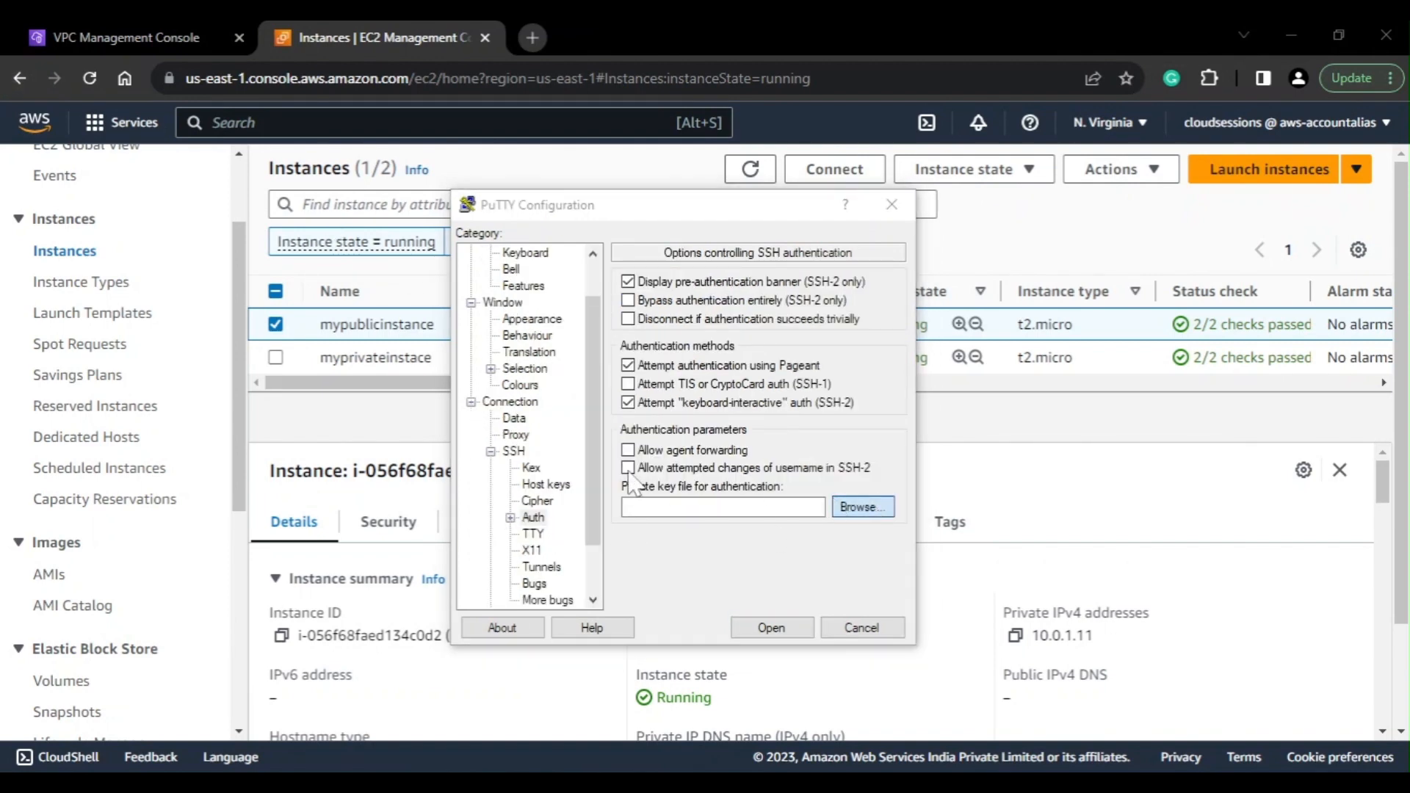
{"action": "double_click", "coordinate": [684, 466]}
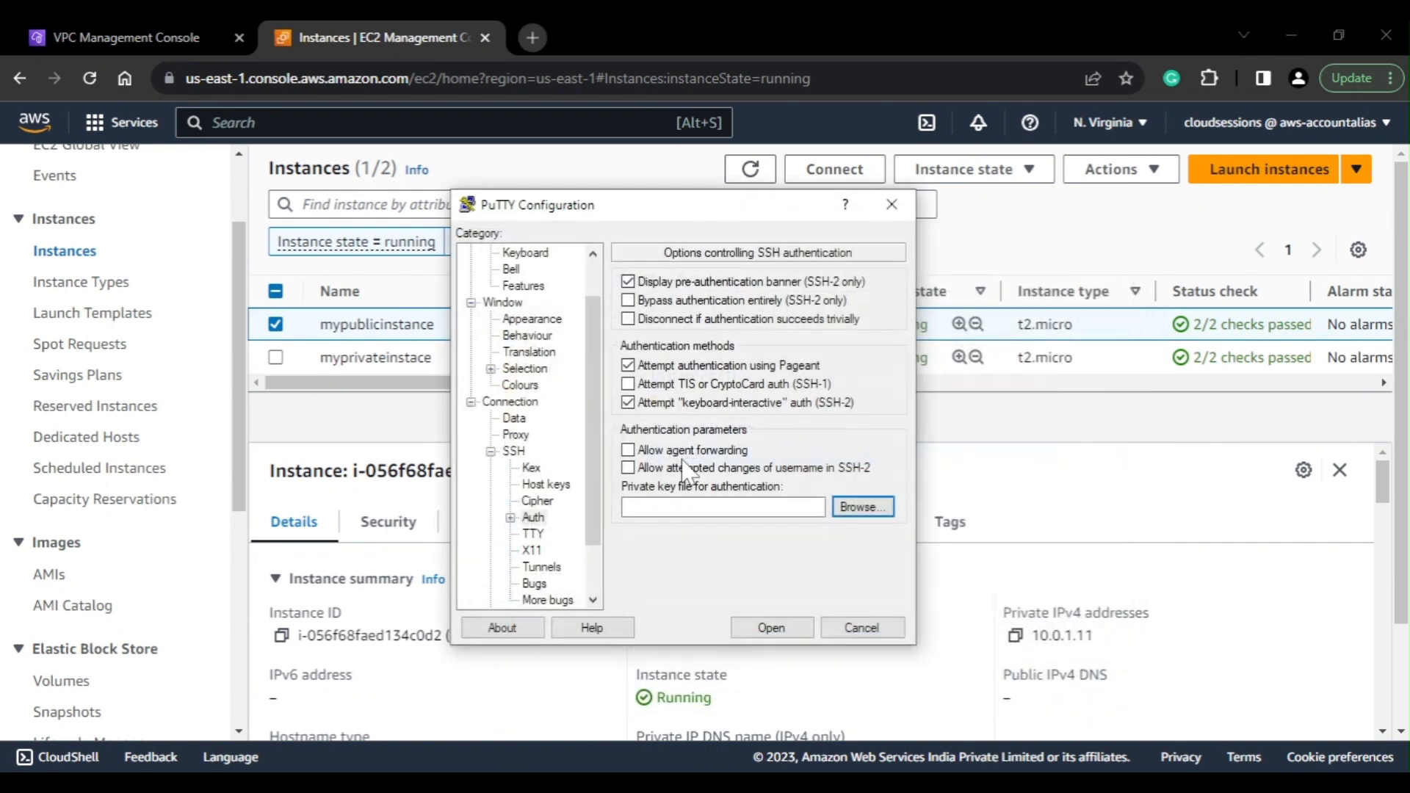
Step: Open the SSH session to the public instance and log in as ec2-user
{"action": "left_click", "coordinate": [773, 627]}
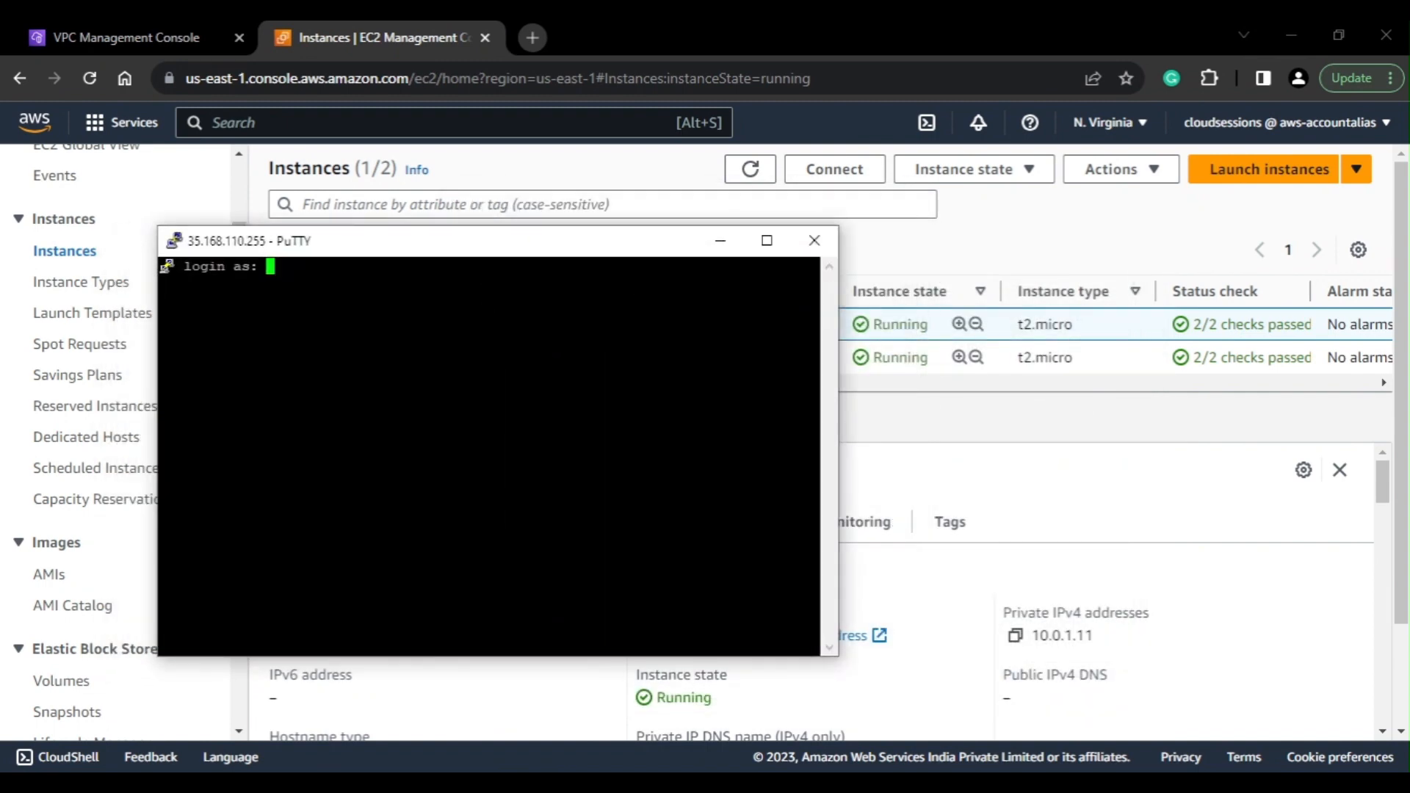
{"action": "type", "text": "ec2-user"}
{"action": "key", "text": "Return"}
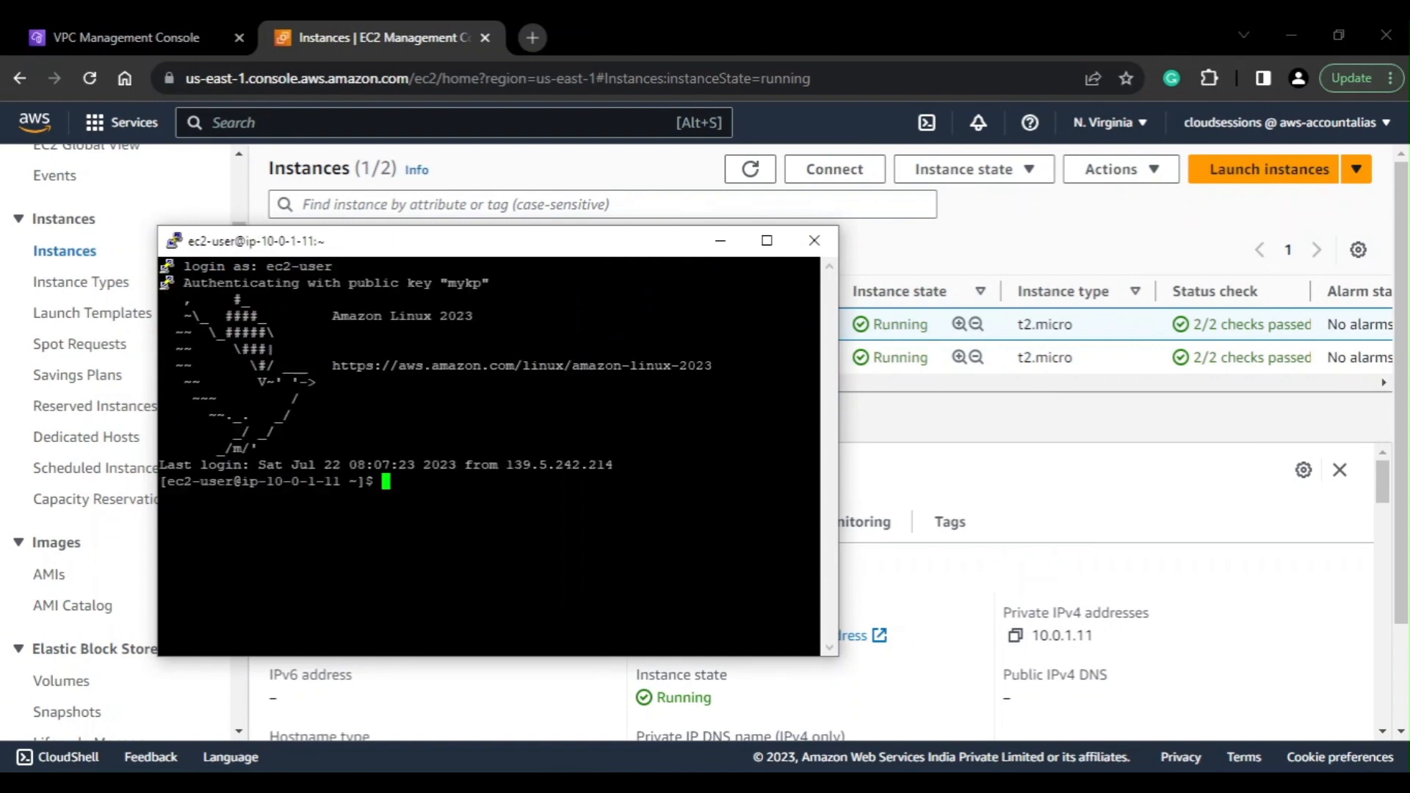
Step: Copy myprivateinstace's private IPv4 address from the EC2 console and return to the PuTTY session
{"action": "left_click", "coordinate": [908, 452]}
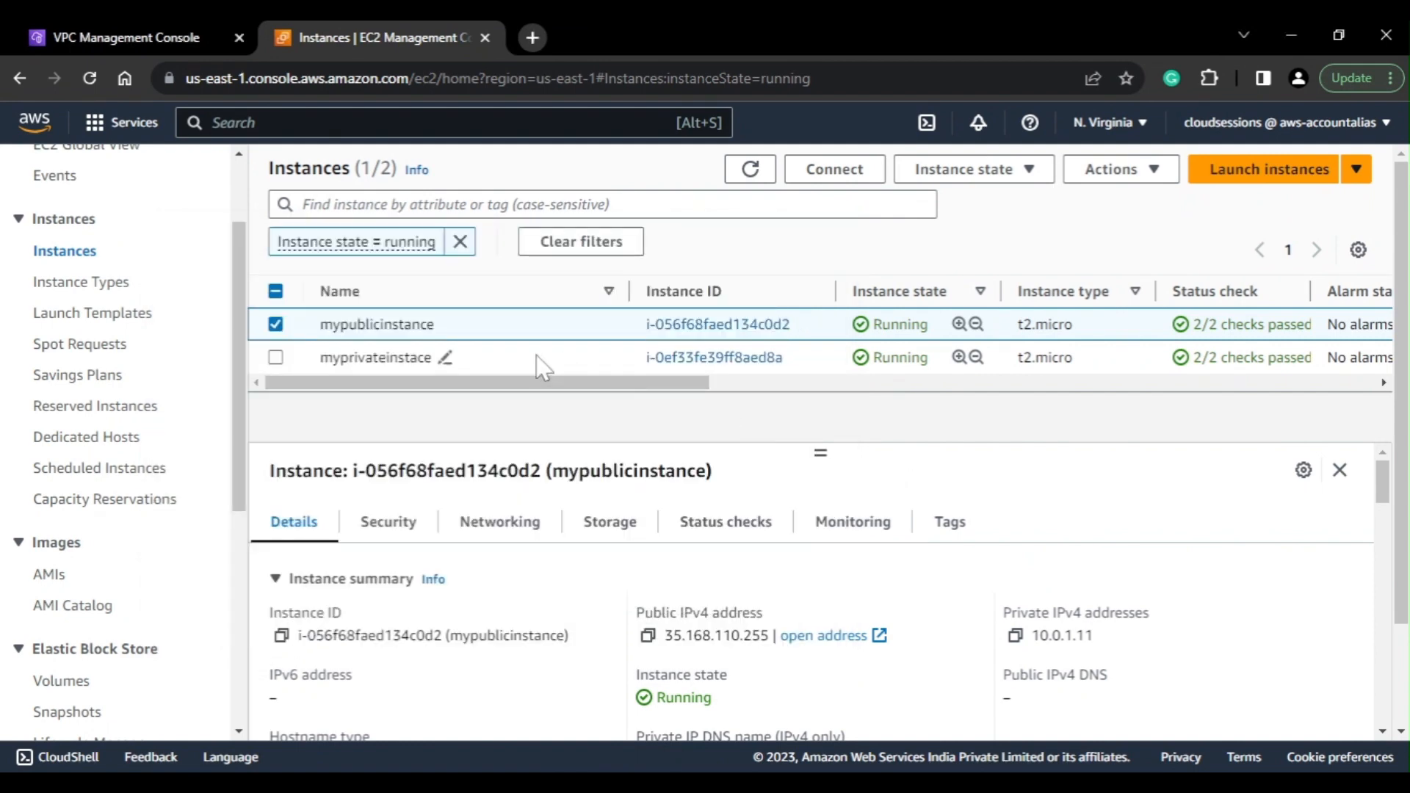
{"action": "left_click", "coordinate": [276, 358]}
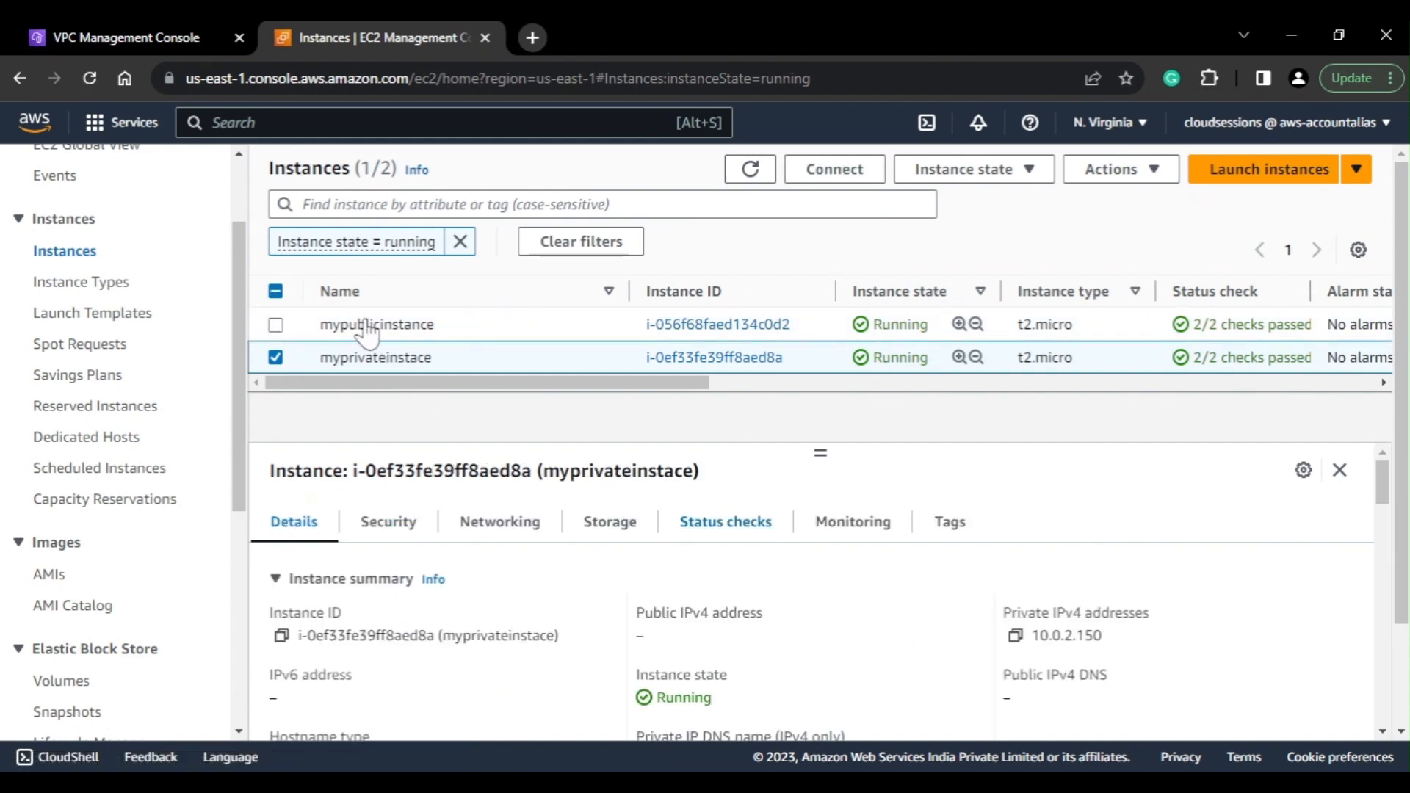
{"action": "left_click", "coordinate": [1016, 635]}
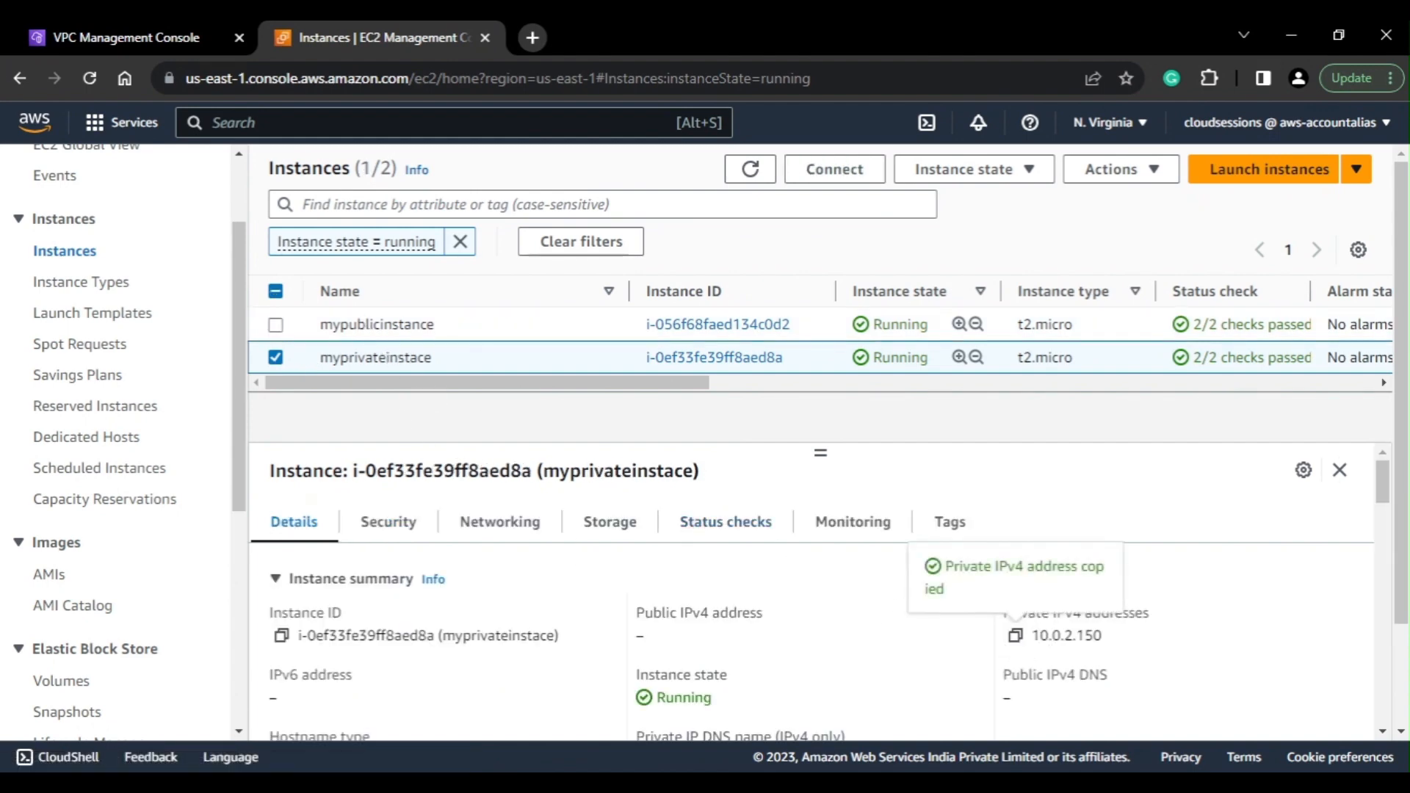
{"action": "key", "text": "alt+Tab"}
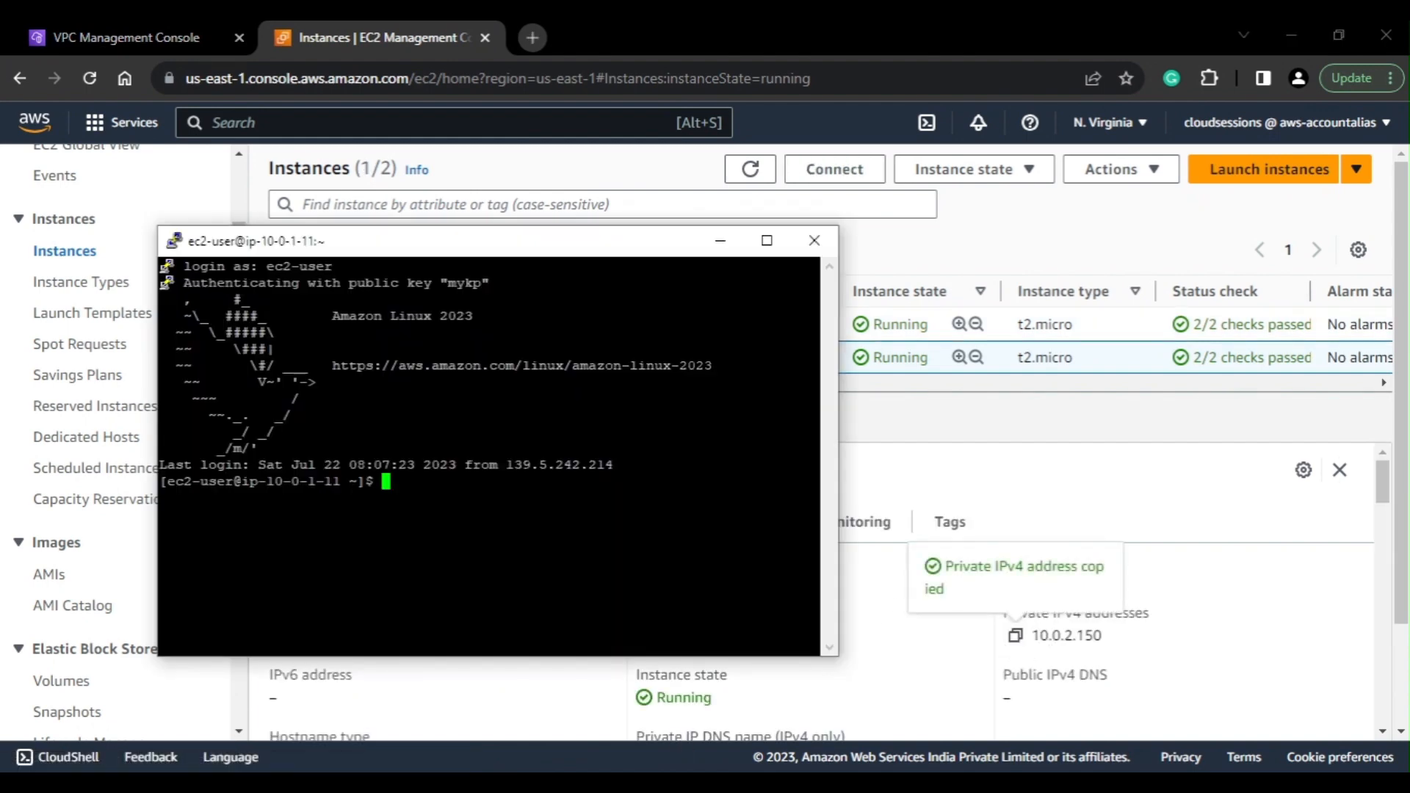
{"action": "left_click_drag", "start_coordinate": [610, 245], "coordinate": [874, 244]}
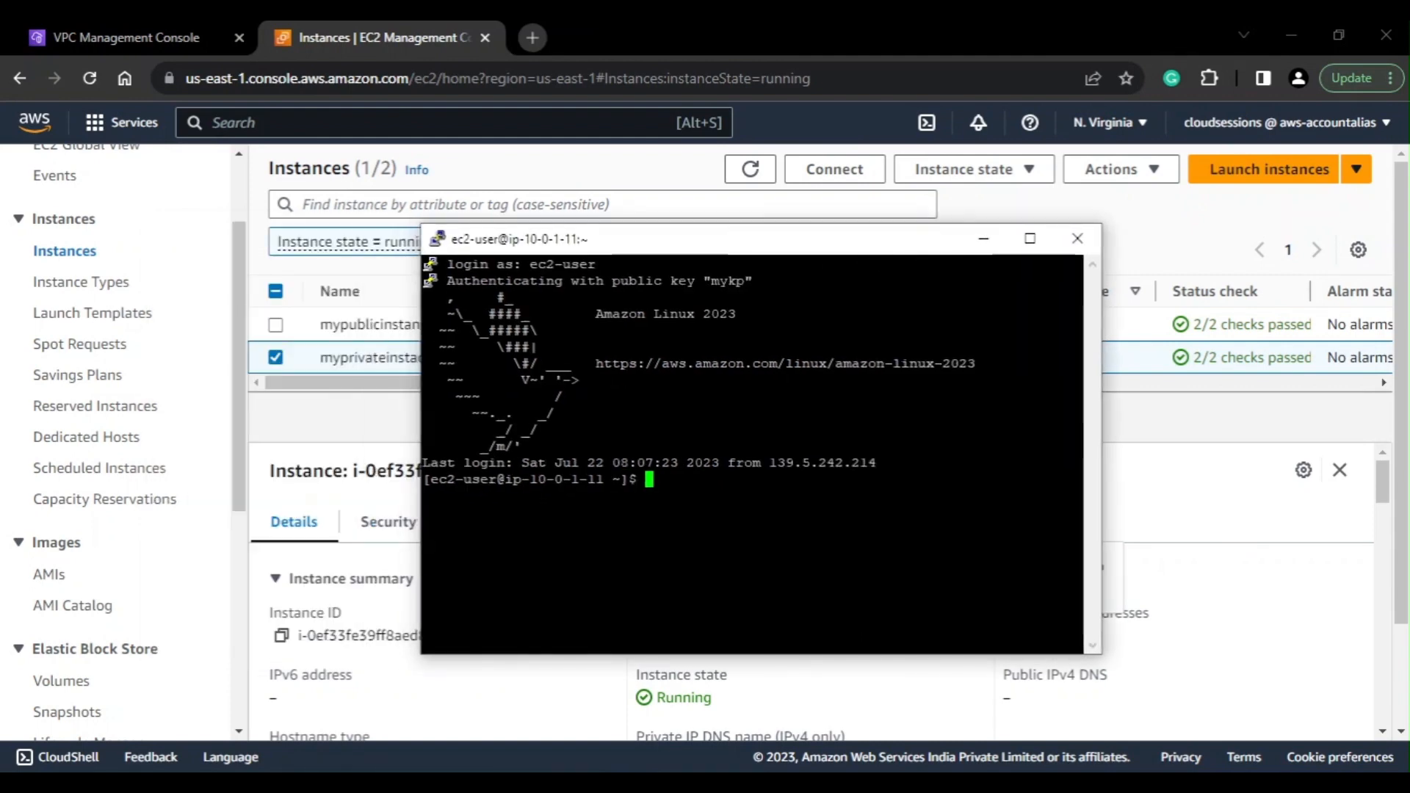
Step: List the files in the public instance's home directory with ls
{"action": "type", "text": "ssh"}
{"action": "key", "text": "BackSpace"}
{"action": "key", "text": "BackSpace"}
{"action": "key", "text": "BackSpace"}
{"action": "key", "text": "BackSpace"}
{"action": "type", "text": "ls"}
{"action": "key", "text": "Return"}
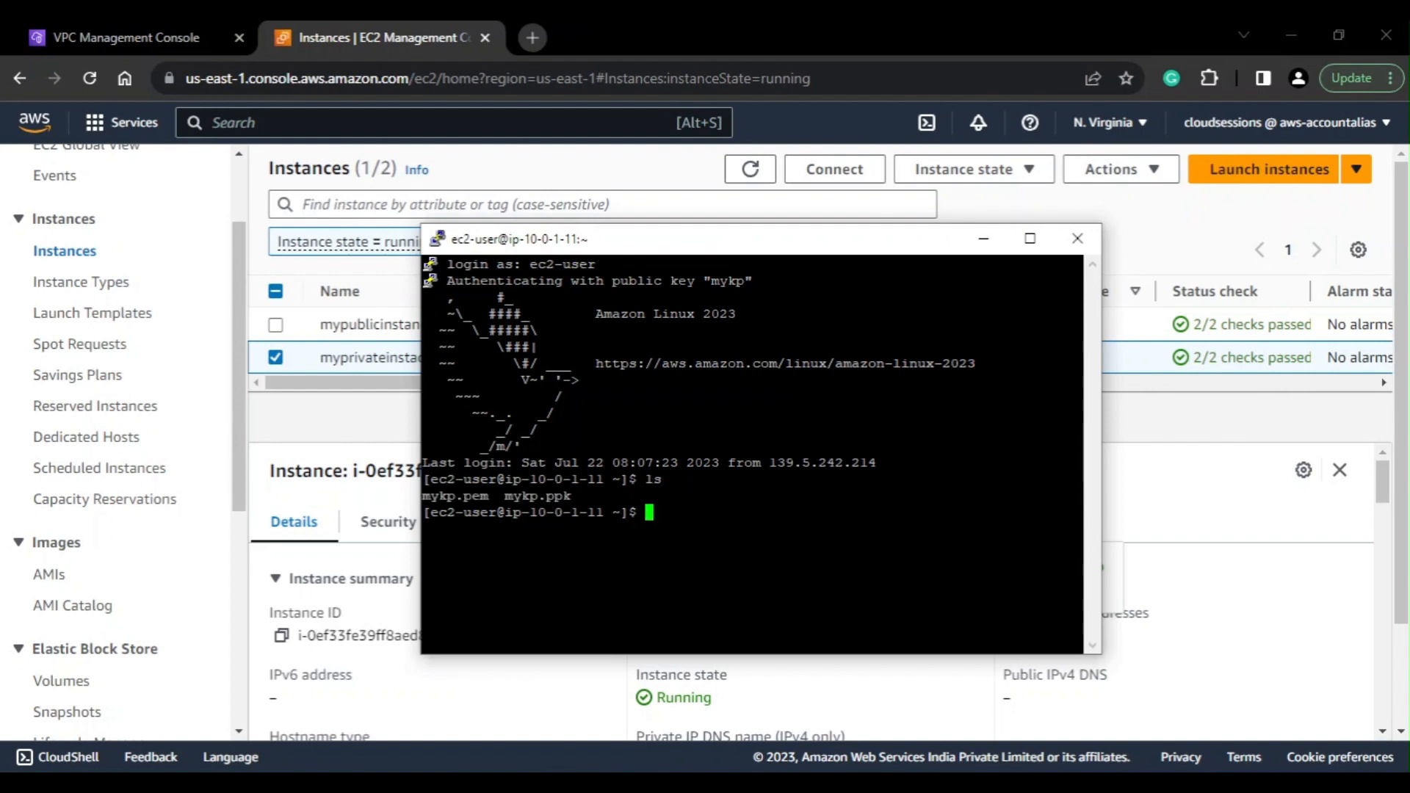
{"action": "type", "text": "ssh "}
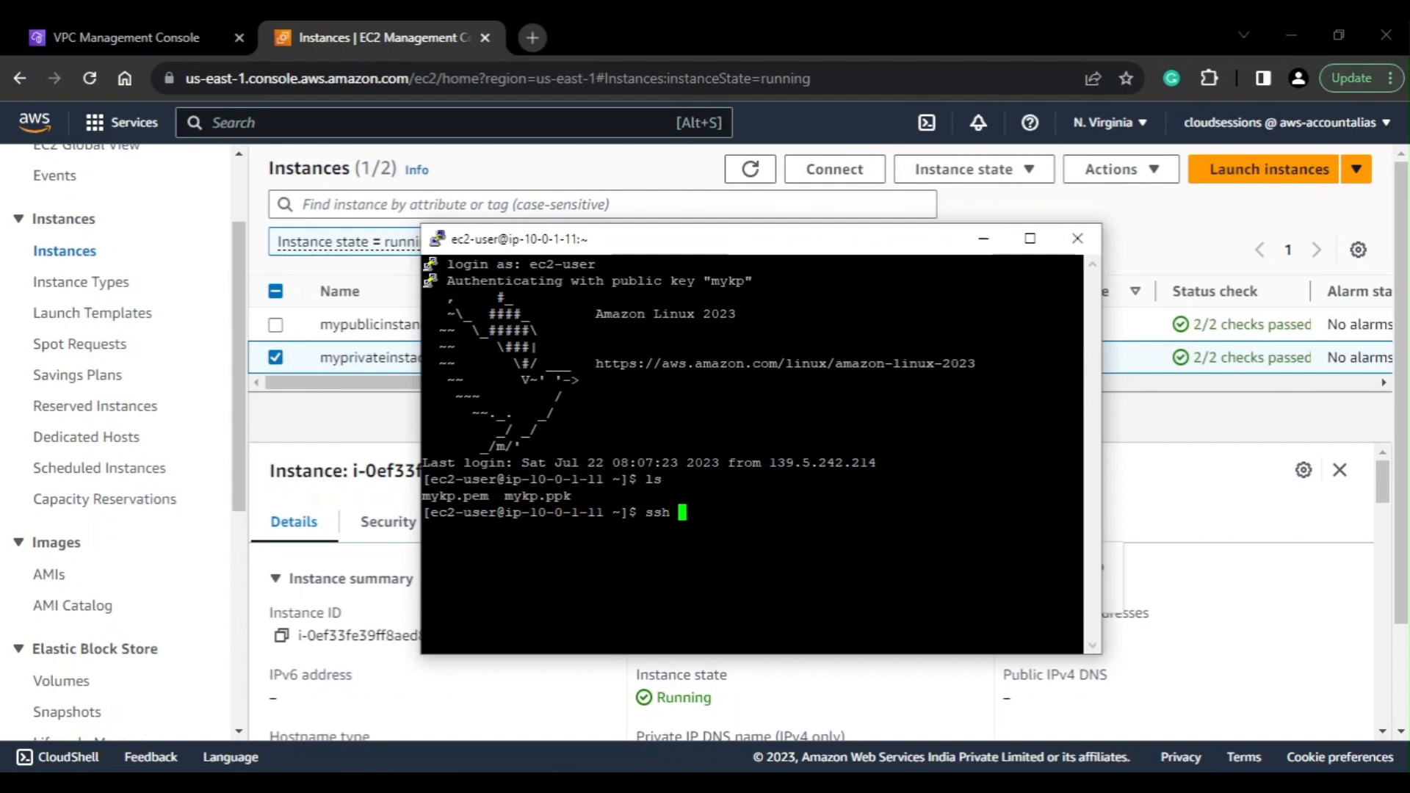
{"action": "type", "text": "ec2-user@"}
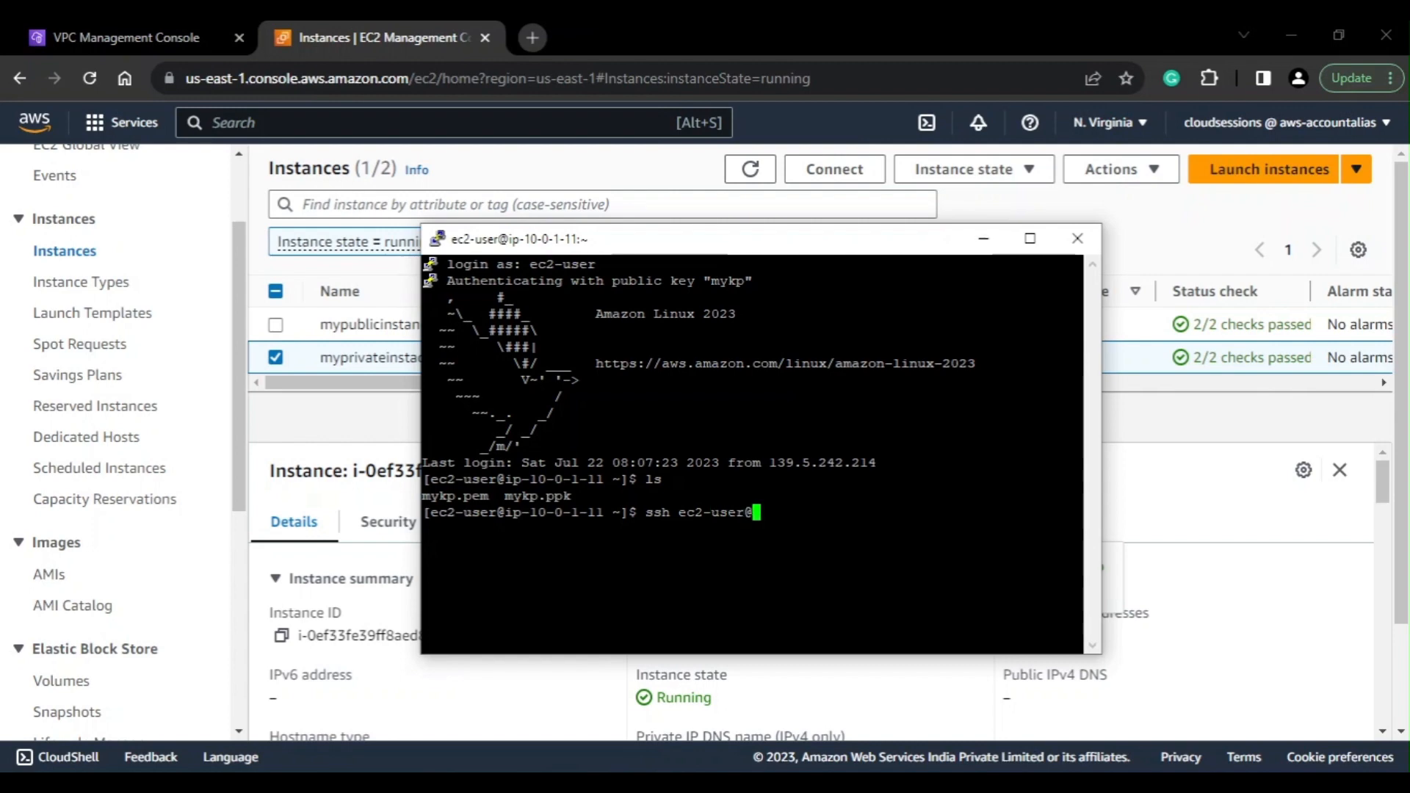
{"action": "key", "text": "shift+Insert"}
{"action": "type", "text": "-i mykp.p"}
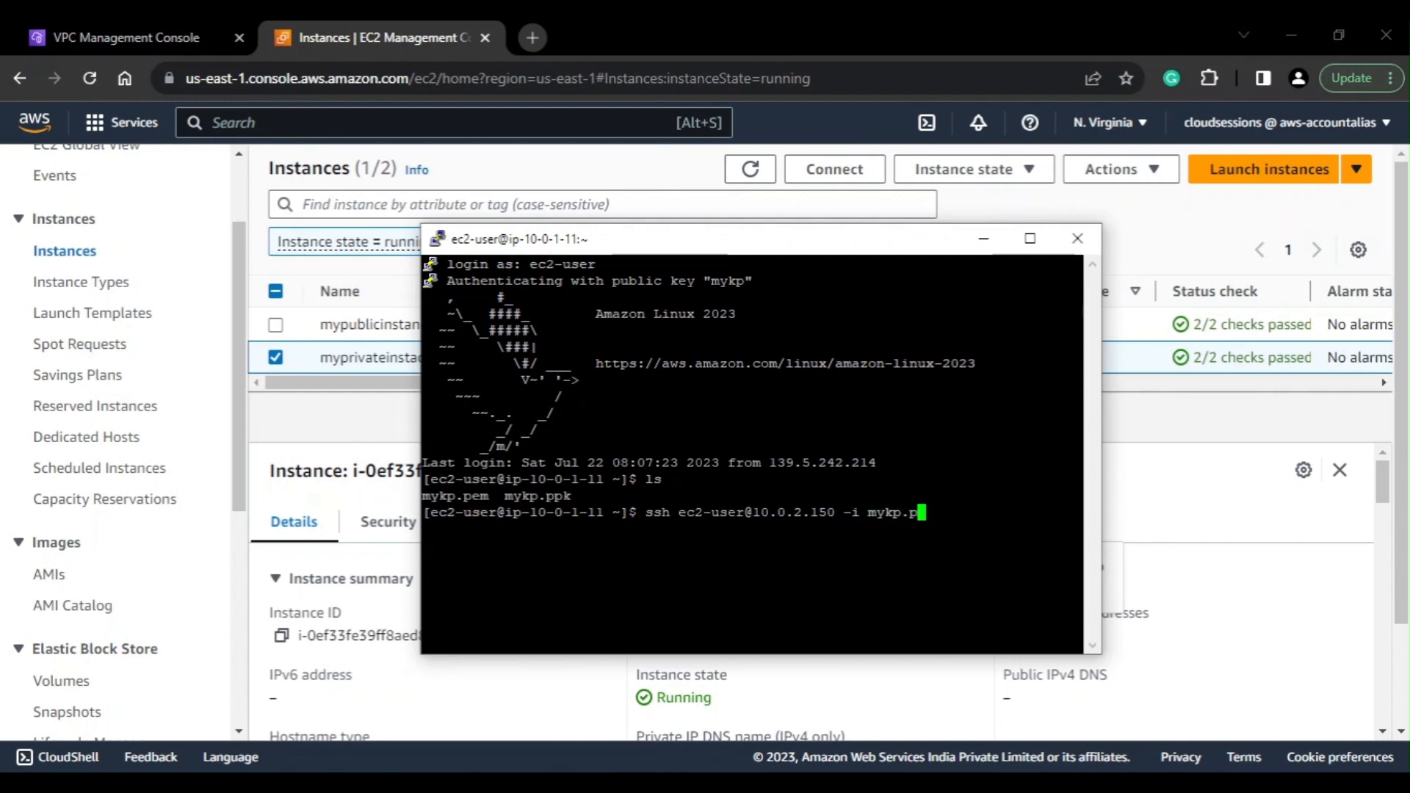
{"action": "type", "text": "em"}
{"action": "key", "text": "Return"}
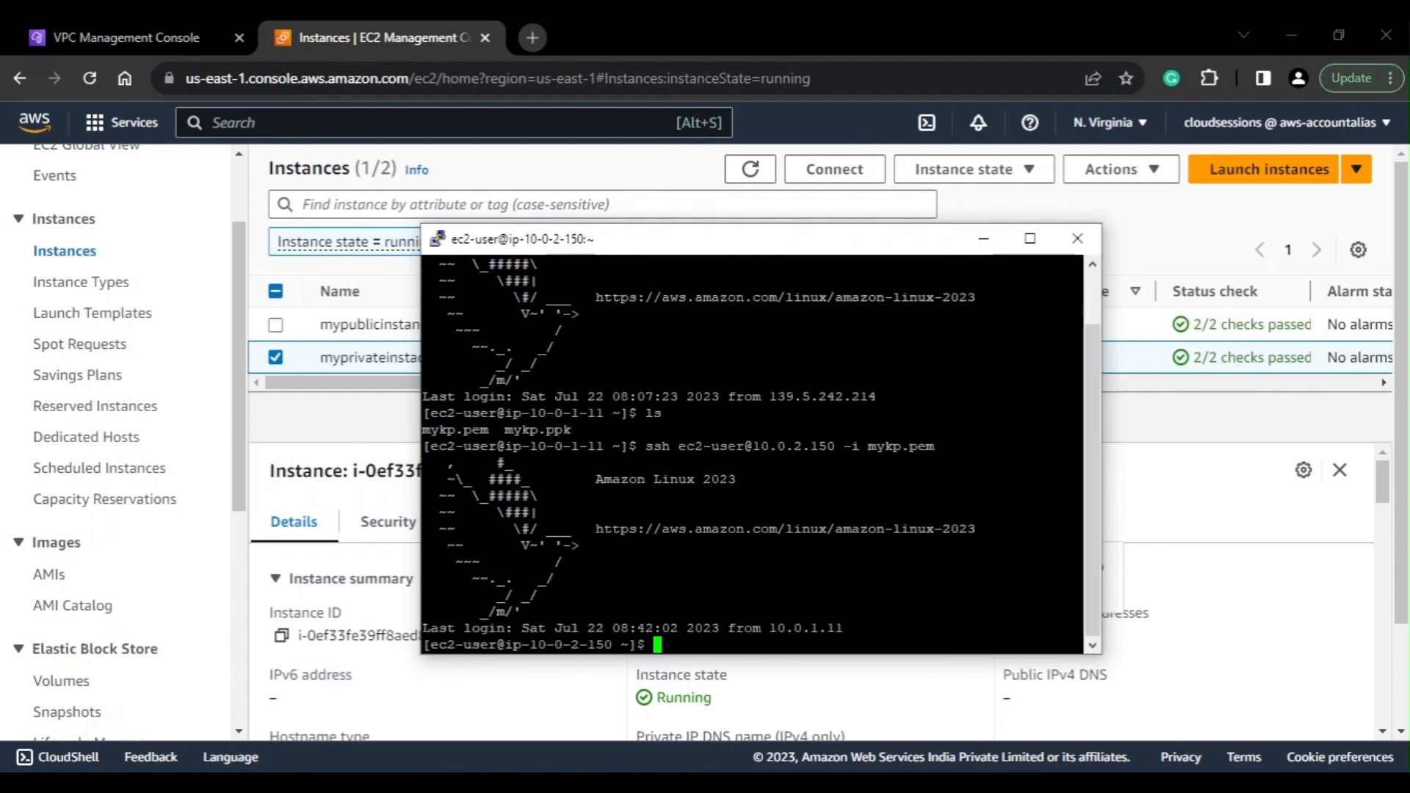
Step: Check the private instance's address in the EC2 console, then ping google.com from its maximized terminal session and stop the ping
{"action": "left_click", "coordinate": [935, 733]}
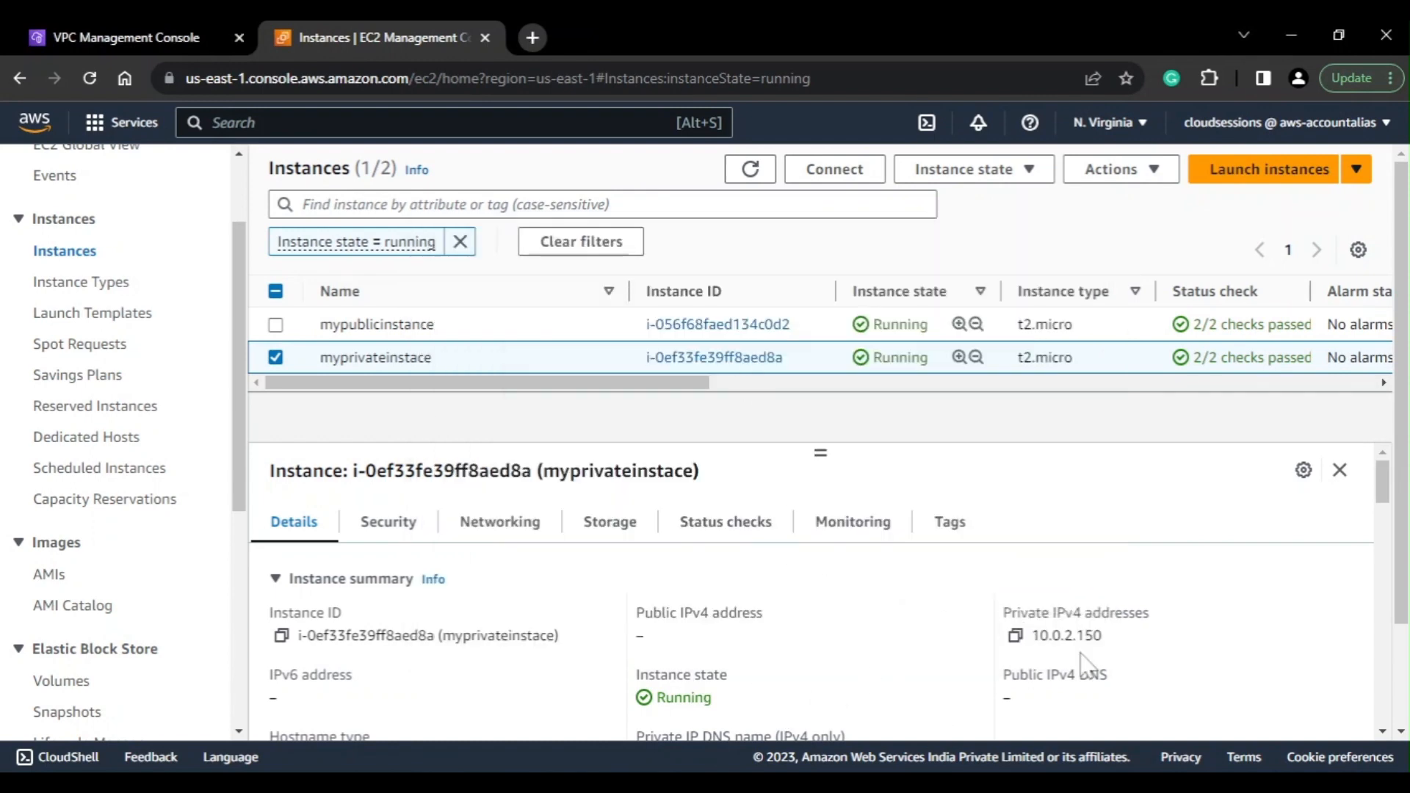
{"action": "left_click", "coordinate": [648, 783]}
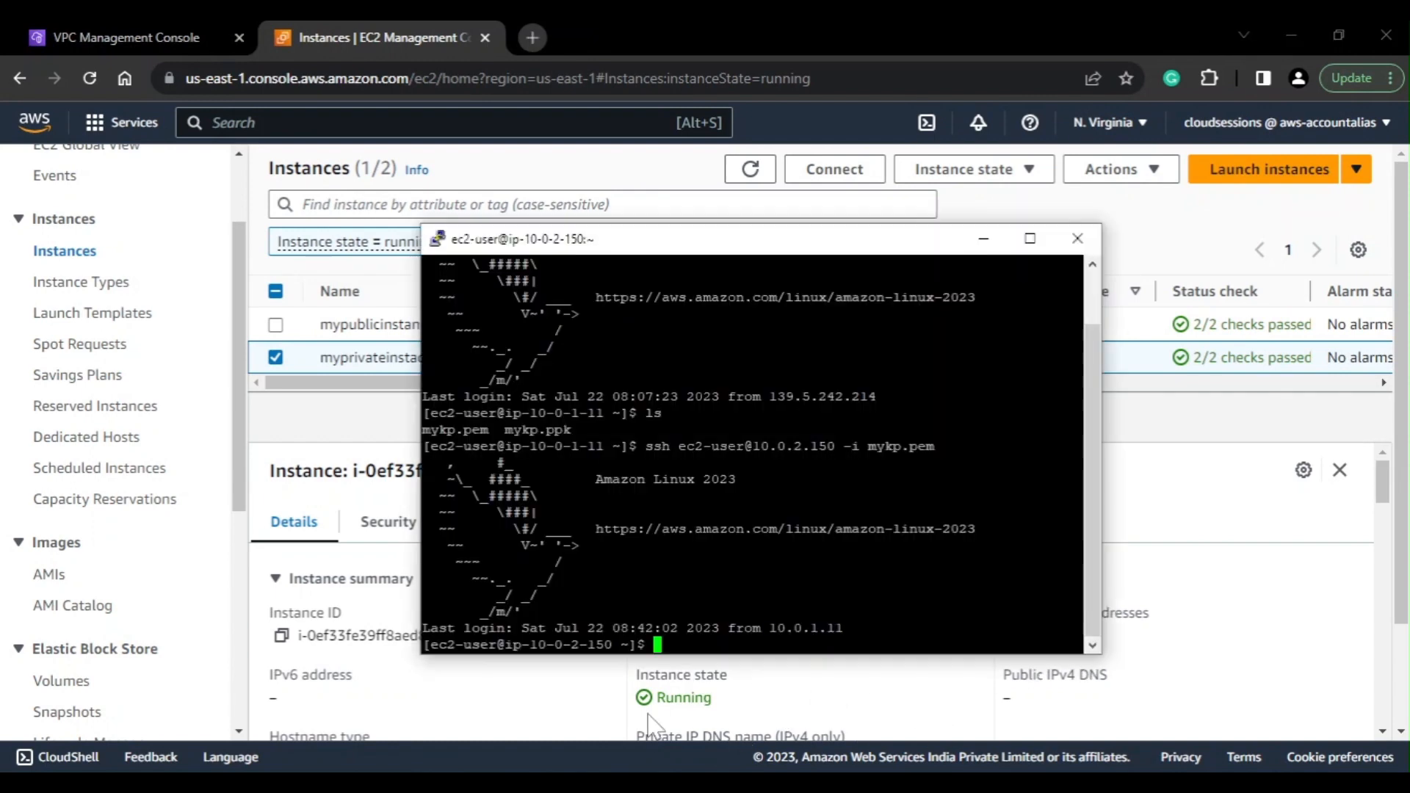
{"action": "double_click", "coordinate": [762, 241]}
{"action": "type", "text": "ping google.com"}
{"action": "key", "text": "Return"}
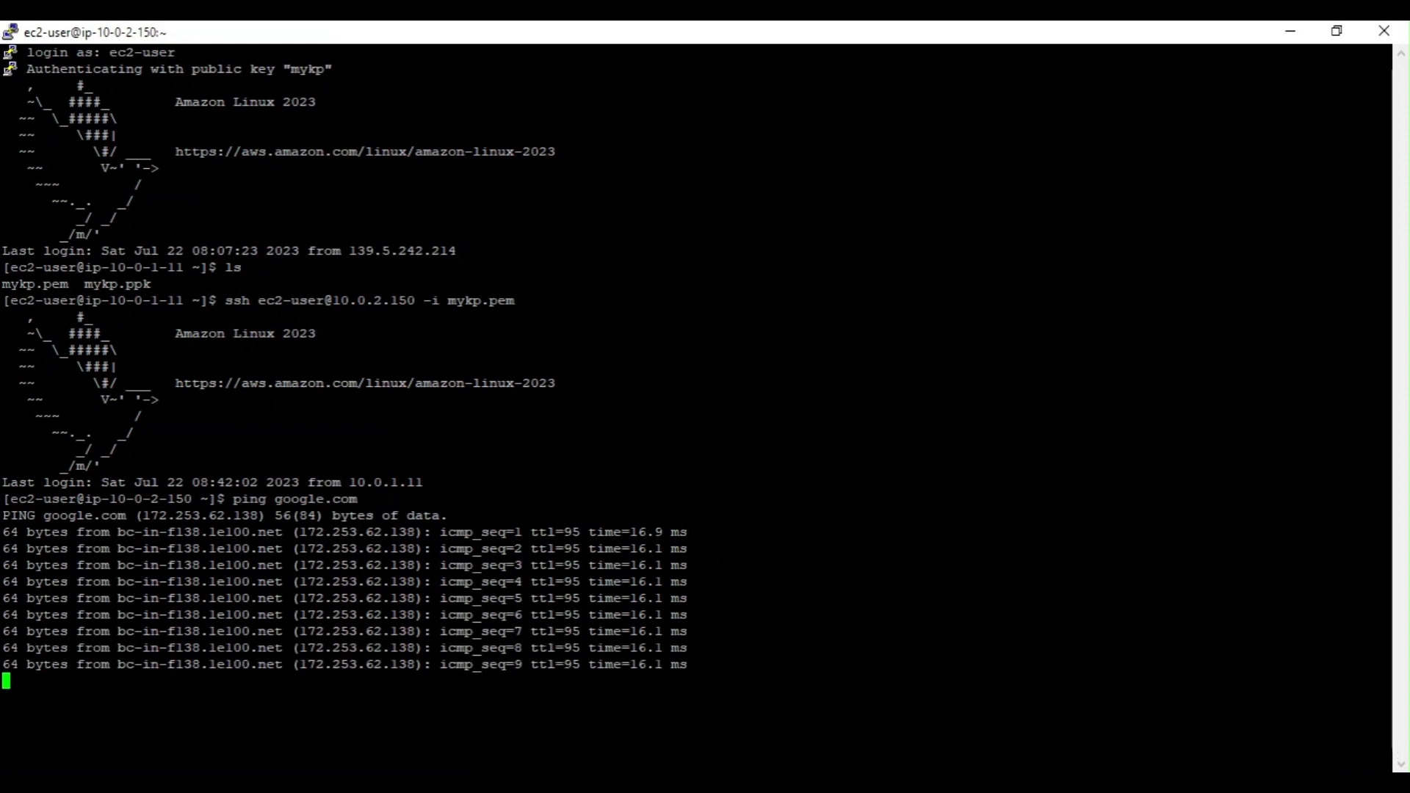
{"action": "key", "text": "ctrl+c"}
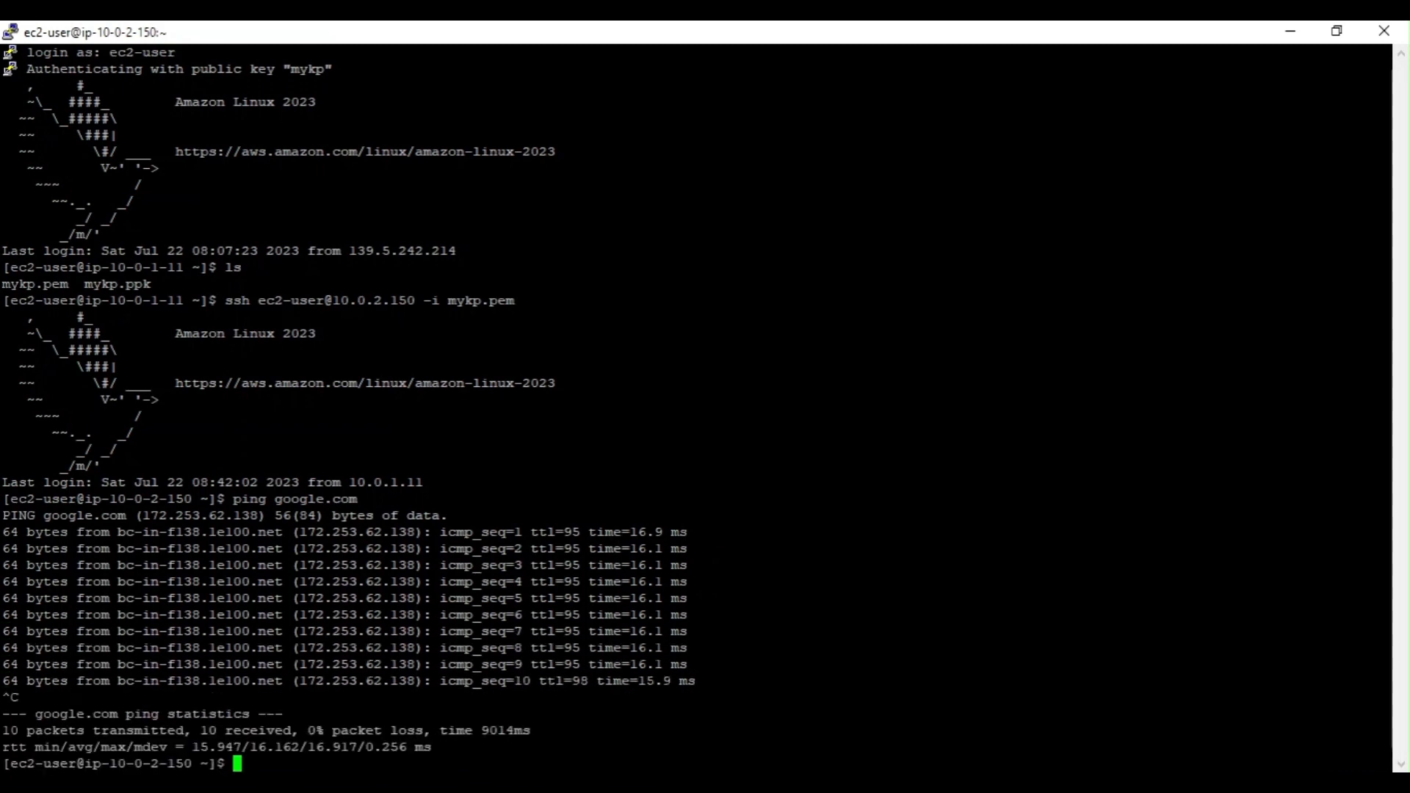
Step: Return to the VPC console, remove the 0.0.0.0/0 route from the my-private-route table and save the routes
{"action": "left_click", "coordinate": [1291, 31]}
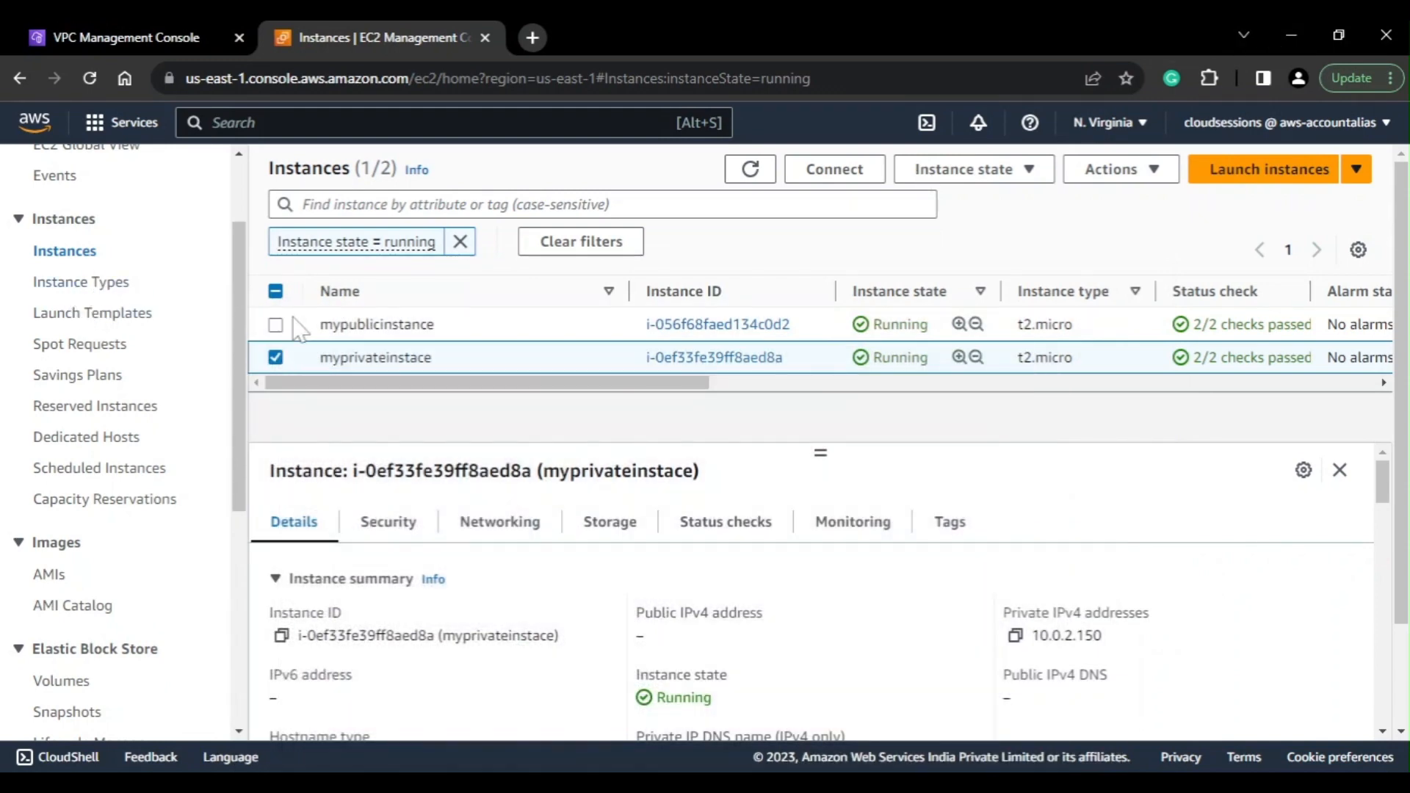
{"action": "scroll", "coordinate": [95, 343], "scroll_direction": "up", "scroll_amount": 2}
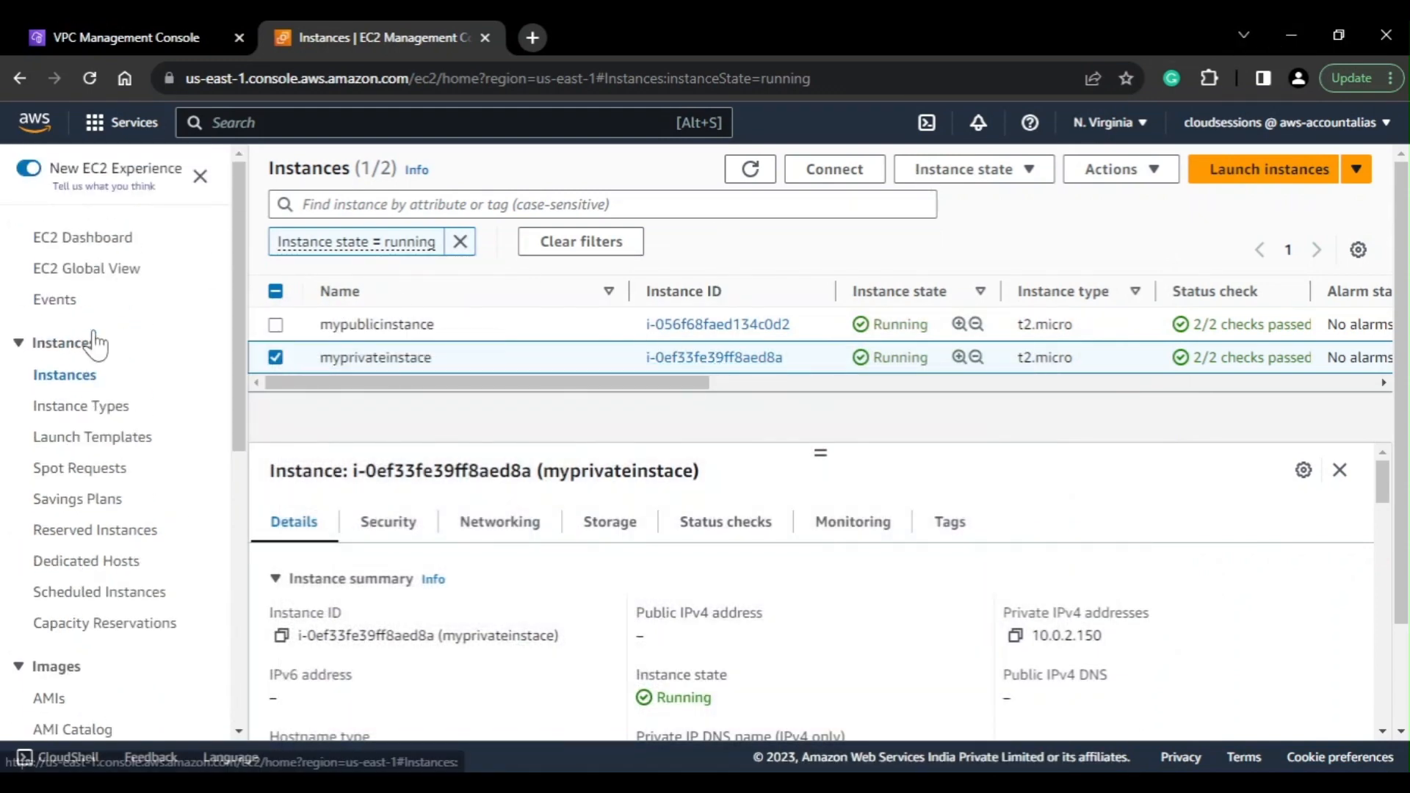
{"action": "left_click", "coordinate": [132, 35]}
{"action": "scroll", "coordinate": [587, 568], "scroll_direction": "up", "scroll_amount": 1}
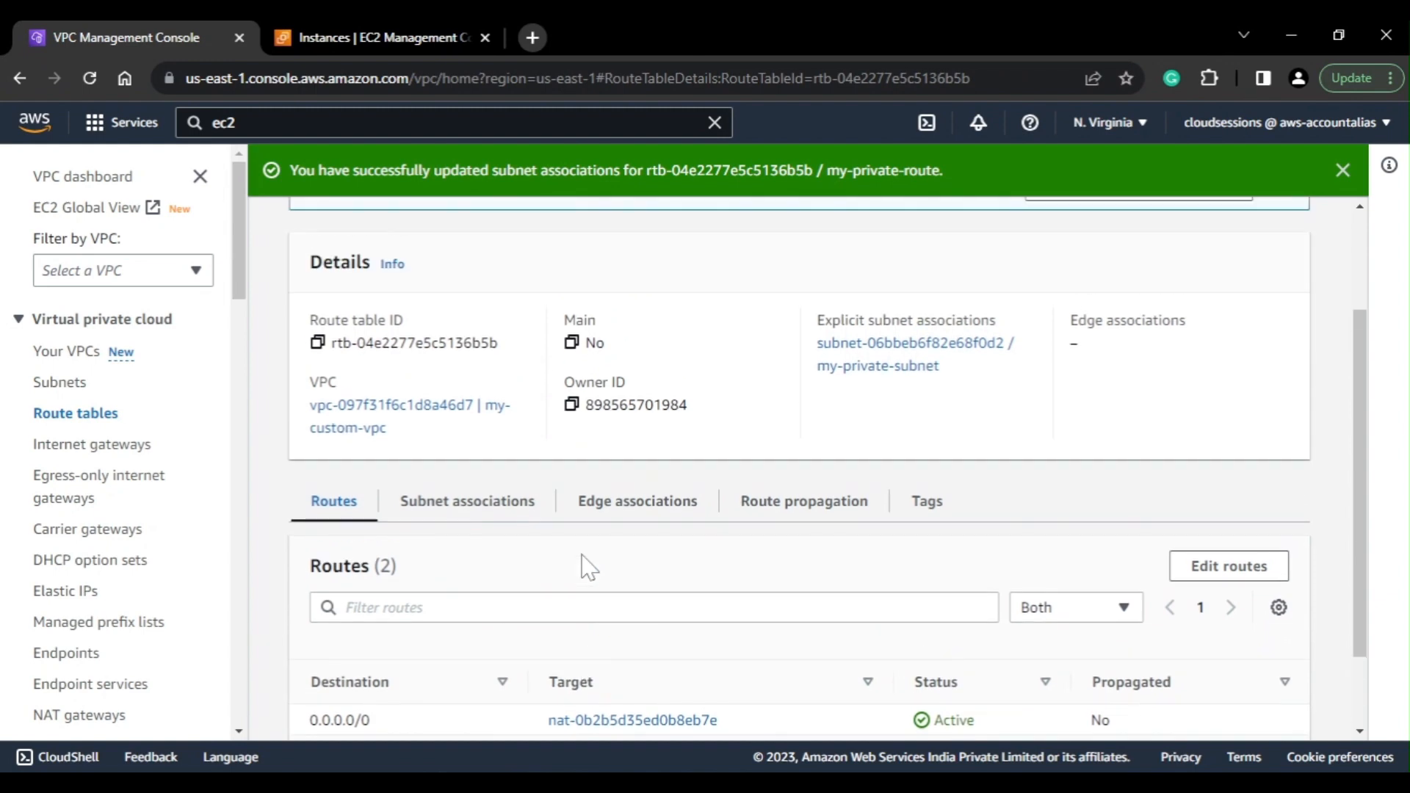
{"action": "scroll", "coordinate": [588, 568], "scroll_direction": "down", "scroll_amount": 1}
{"action": "left_click", "coordinate": [1242, 470]}
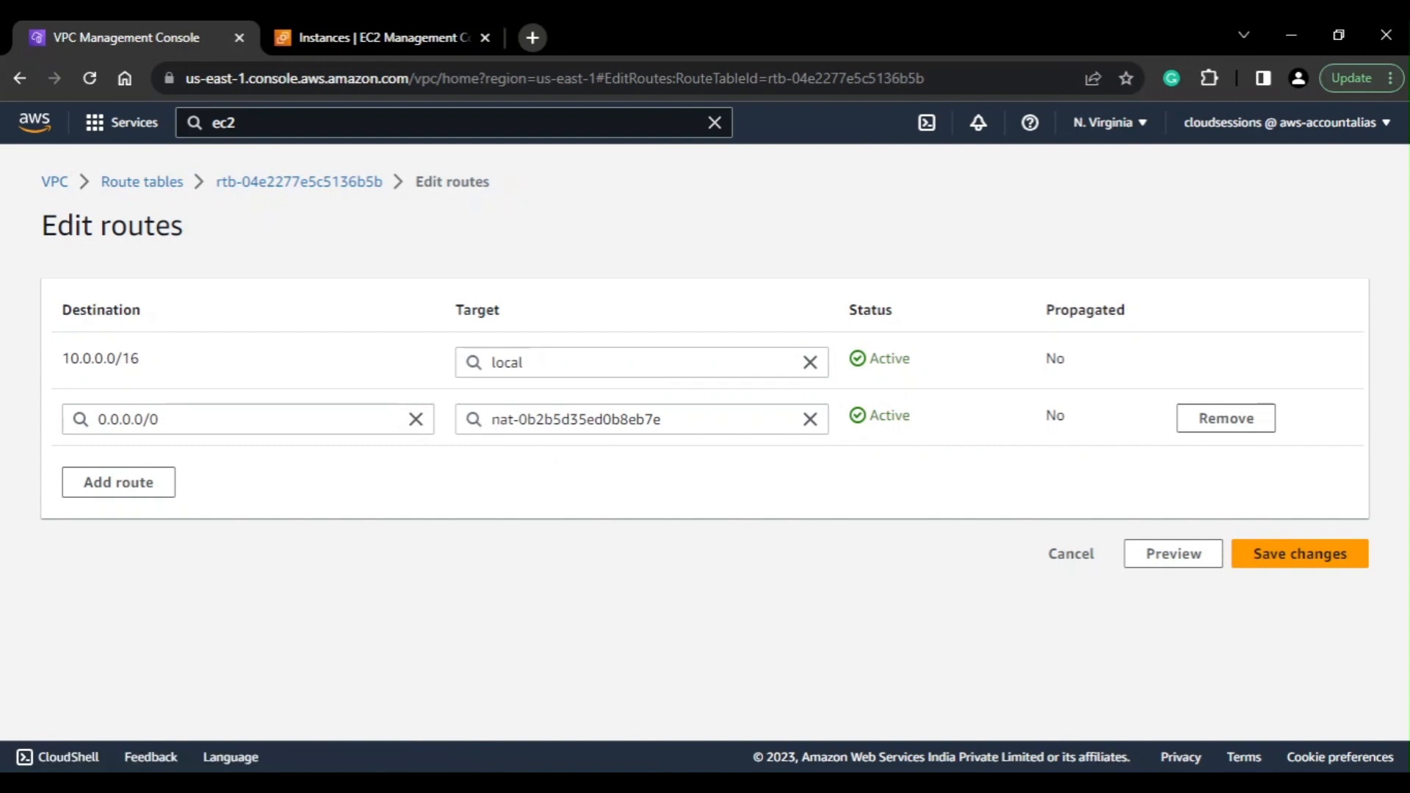
{"action": "left_click", "coordinate": [1249, 425]}
{"action": "left_click", "coordinate": [1263, 498]}
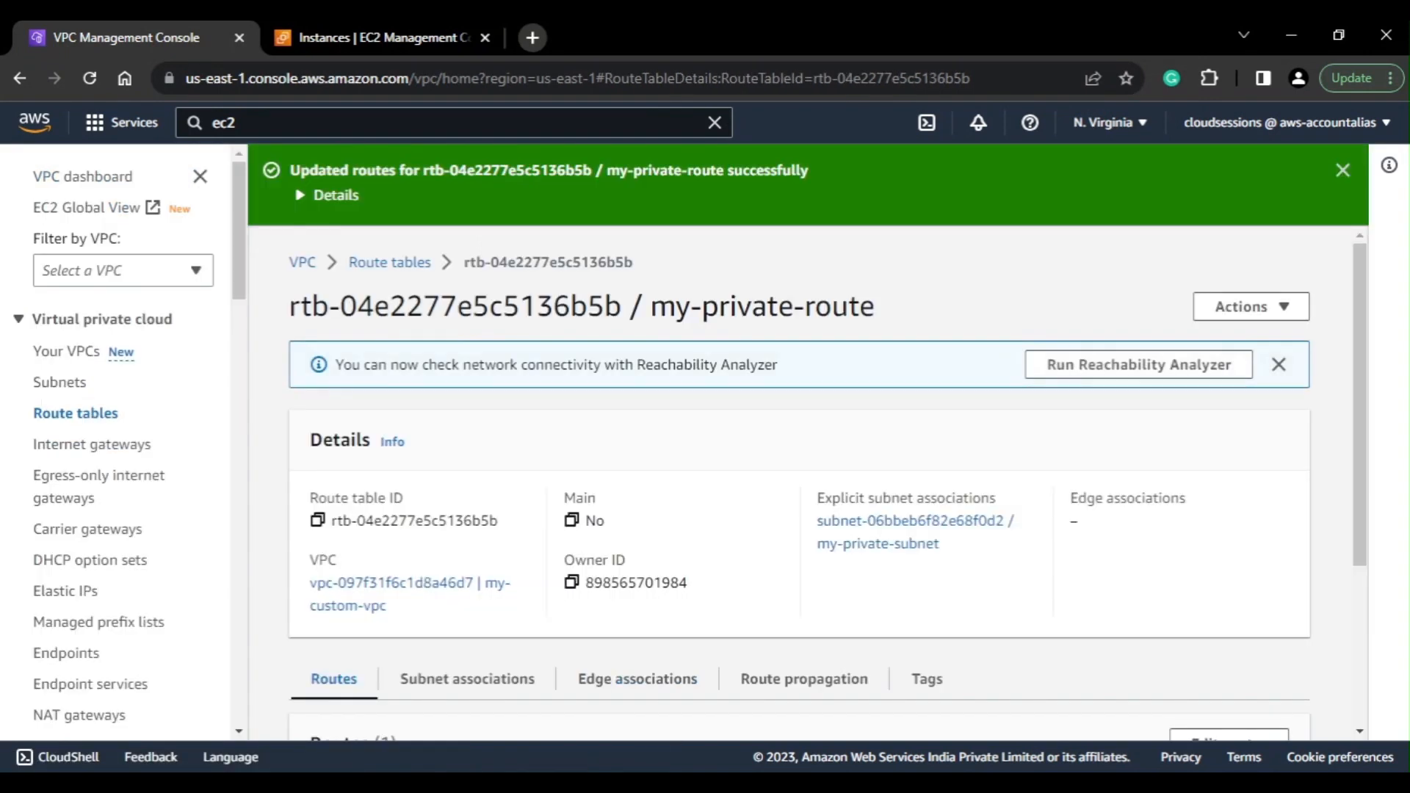
Step: Repeat the google.com ping from the private instance without the NAT route, then stop it and return to the VPC console
{"action": "key", "text": "alt+Tab"}
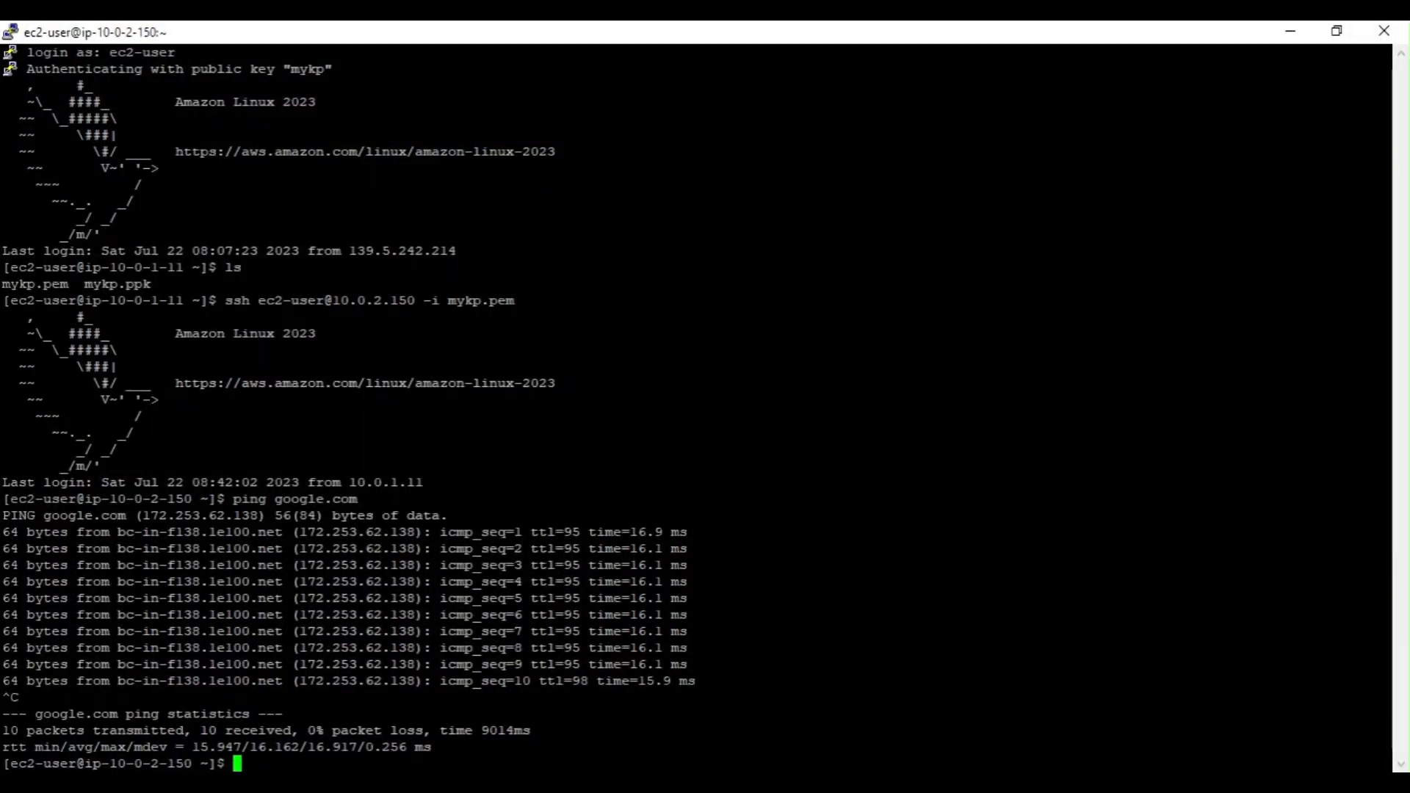
{"action": "key", "text": "Up"}
{"action": "key", "text": "Return"}
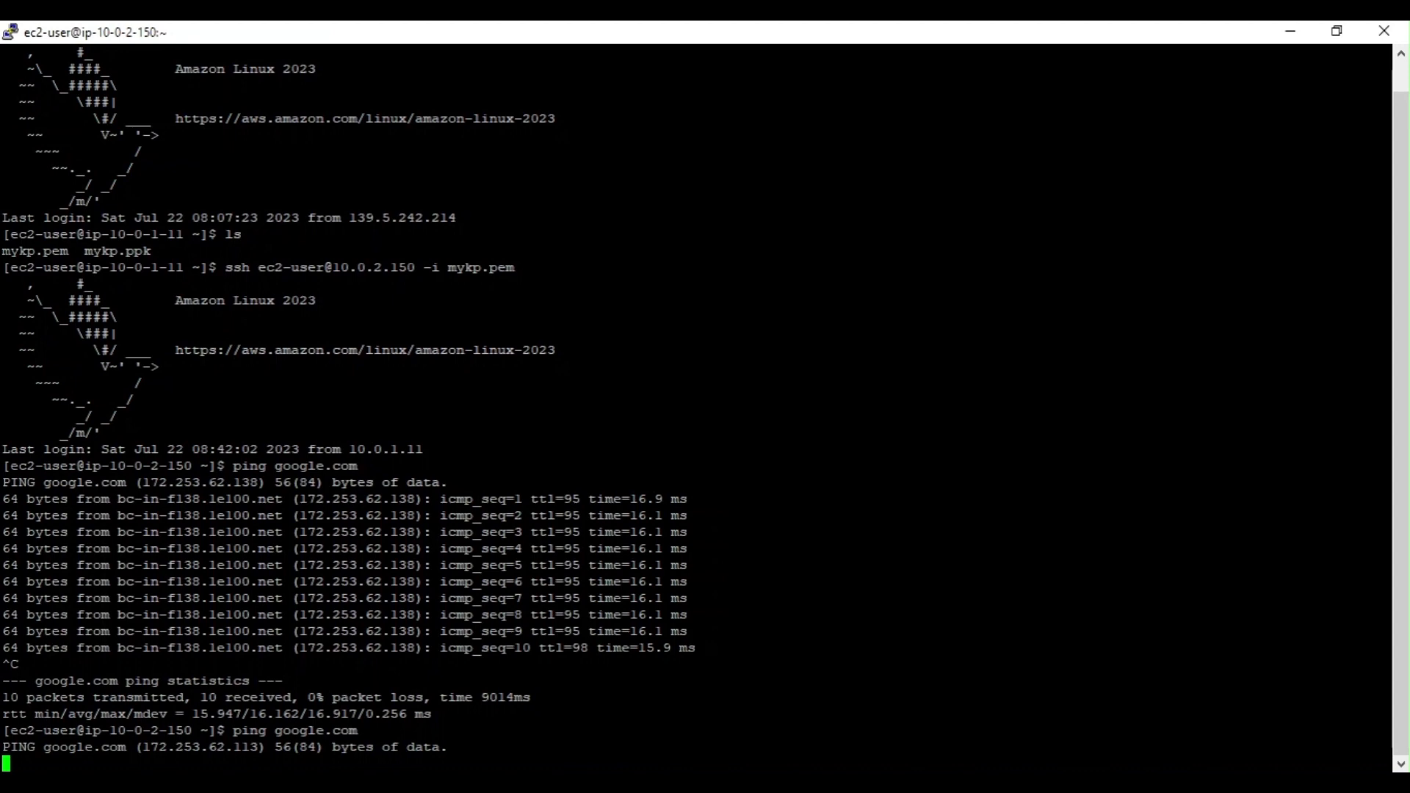
{"action": "key", "text": "ctrl+c"}
{"action": "left_click", "coordinate": [1291, 31]}
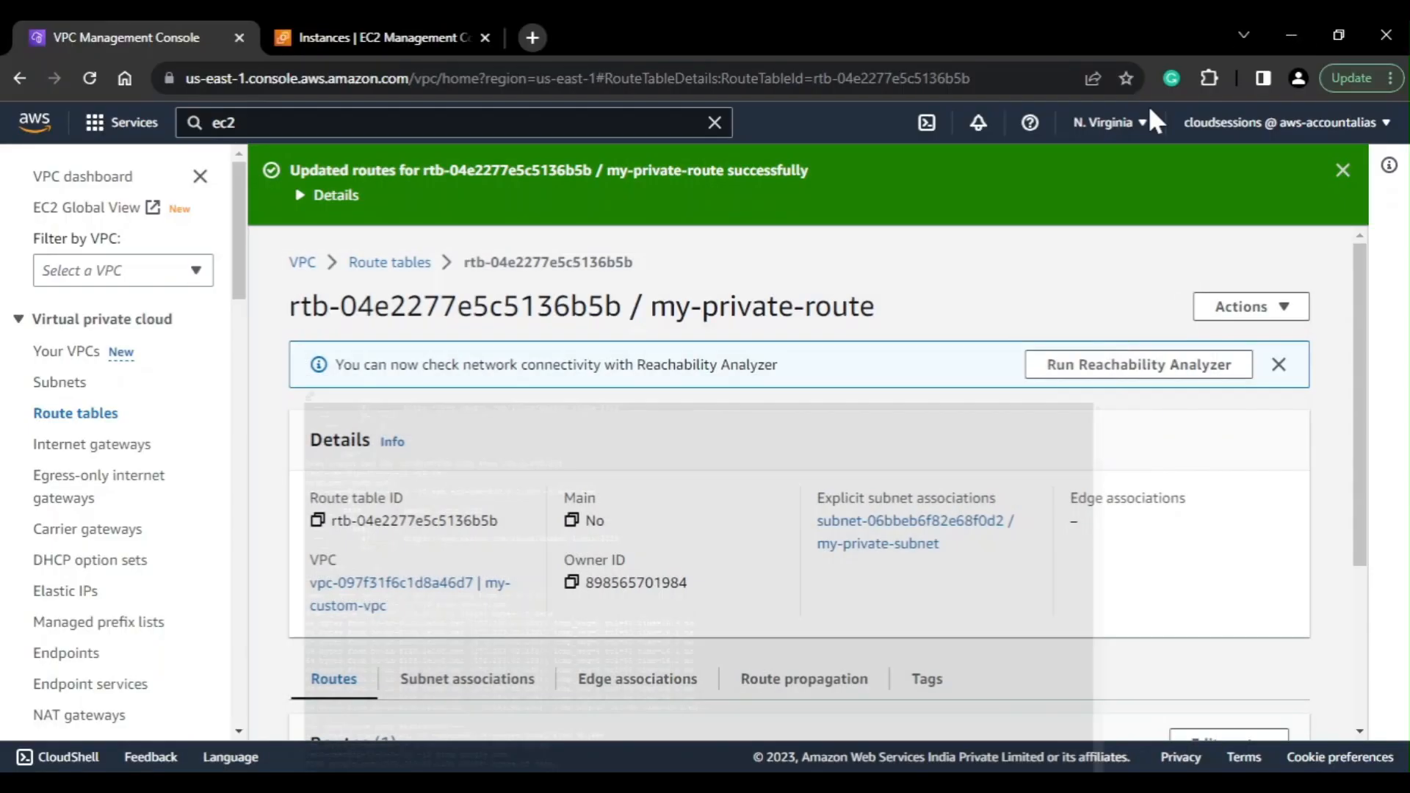
Step: Add a route to my-private-route with destination 0.0.0.0/0 and target NAT gateway nat-0b2b5d35ed0b8eb7e, and save the changes
{"action": "scroll", "coordinate": [699, 463], "scroll_direction": "down", "scroll_amount": 3}
{"action": "left_click", "coordinate": [1190, 494]}
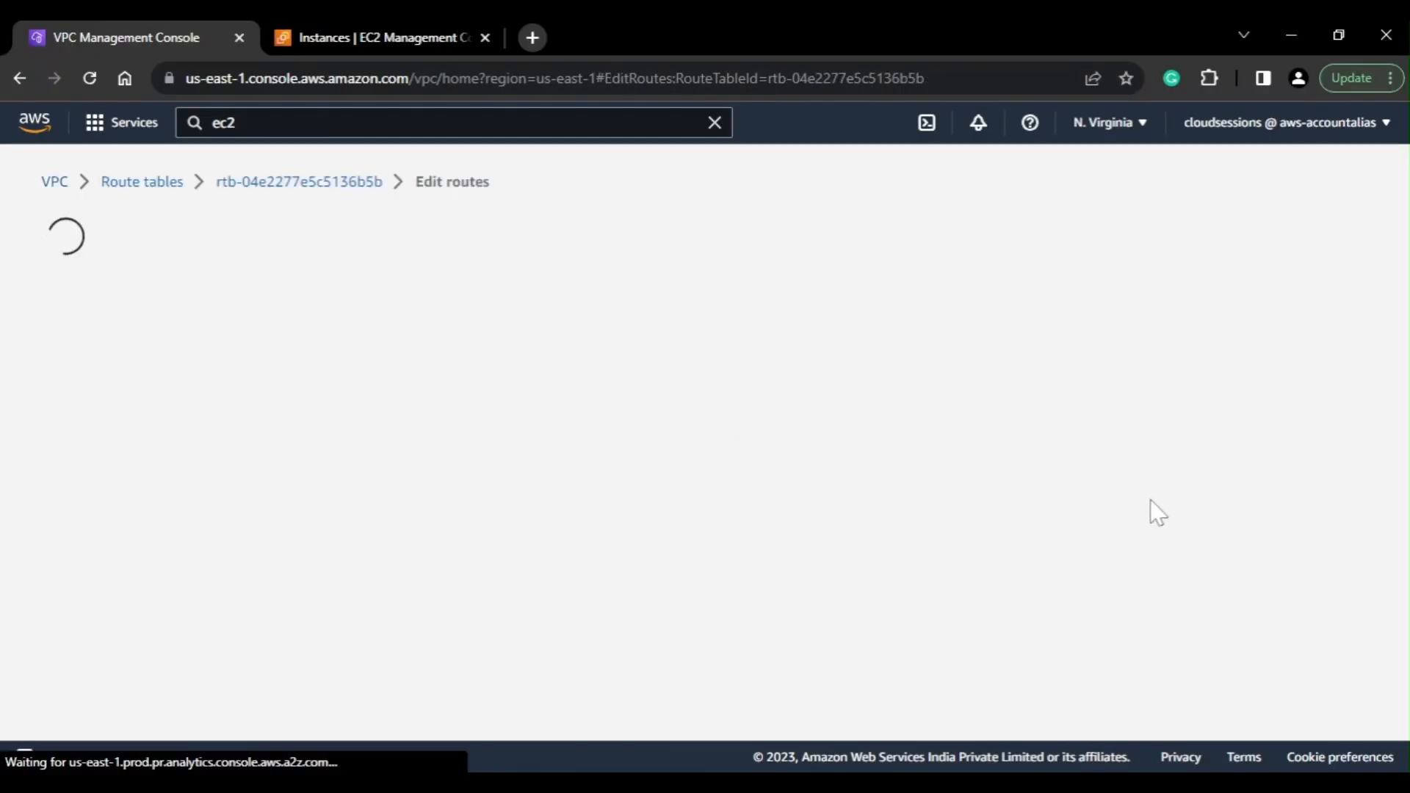
{"action": "left_click", "coordinate": [131, 420]}
{"action": "left_click", "coordinate": [129, 420]}
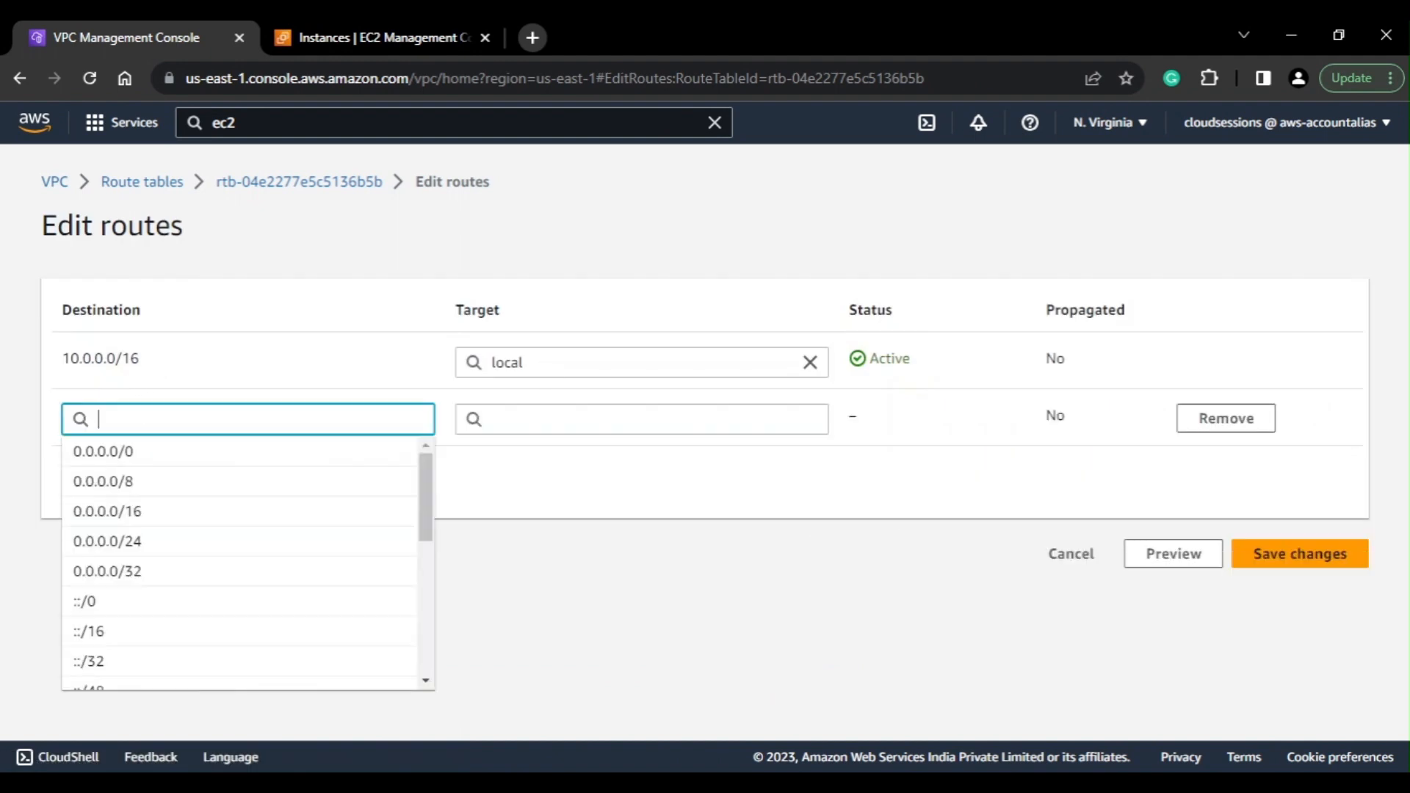
{"action": "left_click", "coordinate": [164, 457]}
{"action": "left_click", "coordinate": [515, 418]}
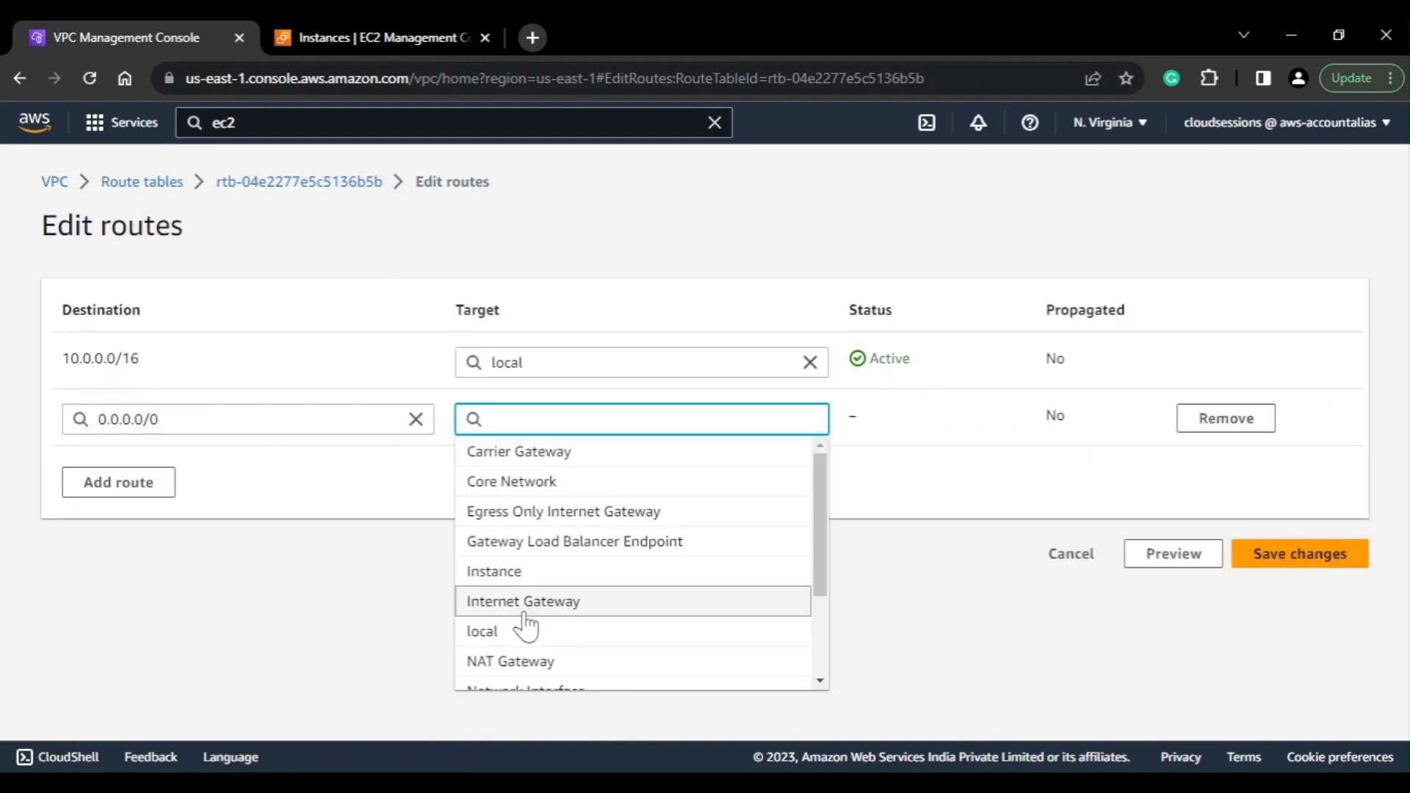
{"action": "left_click", "coordinate": [504, 661]}
{"action": "left_click", "coordinate": [646, 454]}
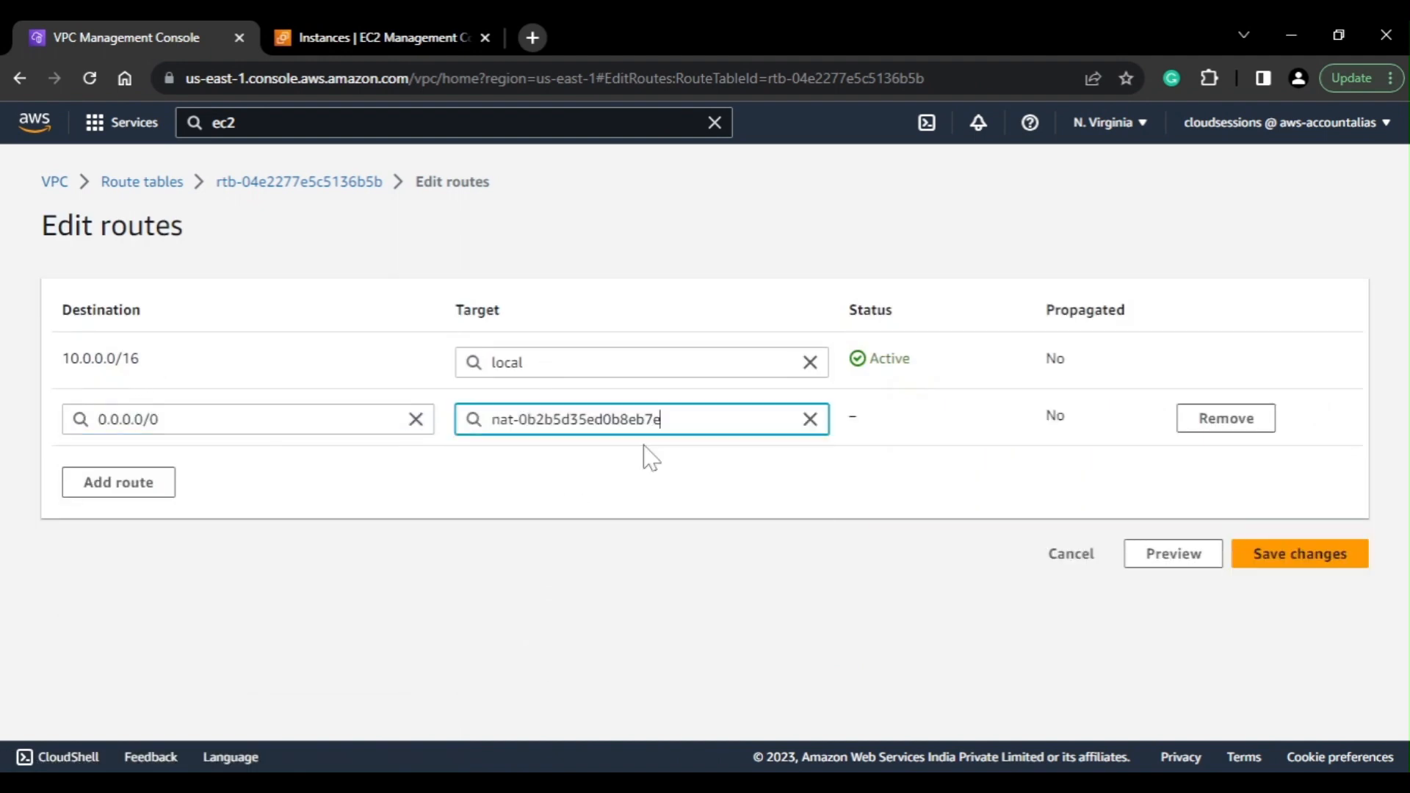
{"action": "left_click", "coordinate": [1295, 558]}
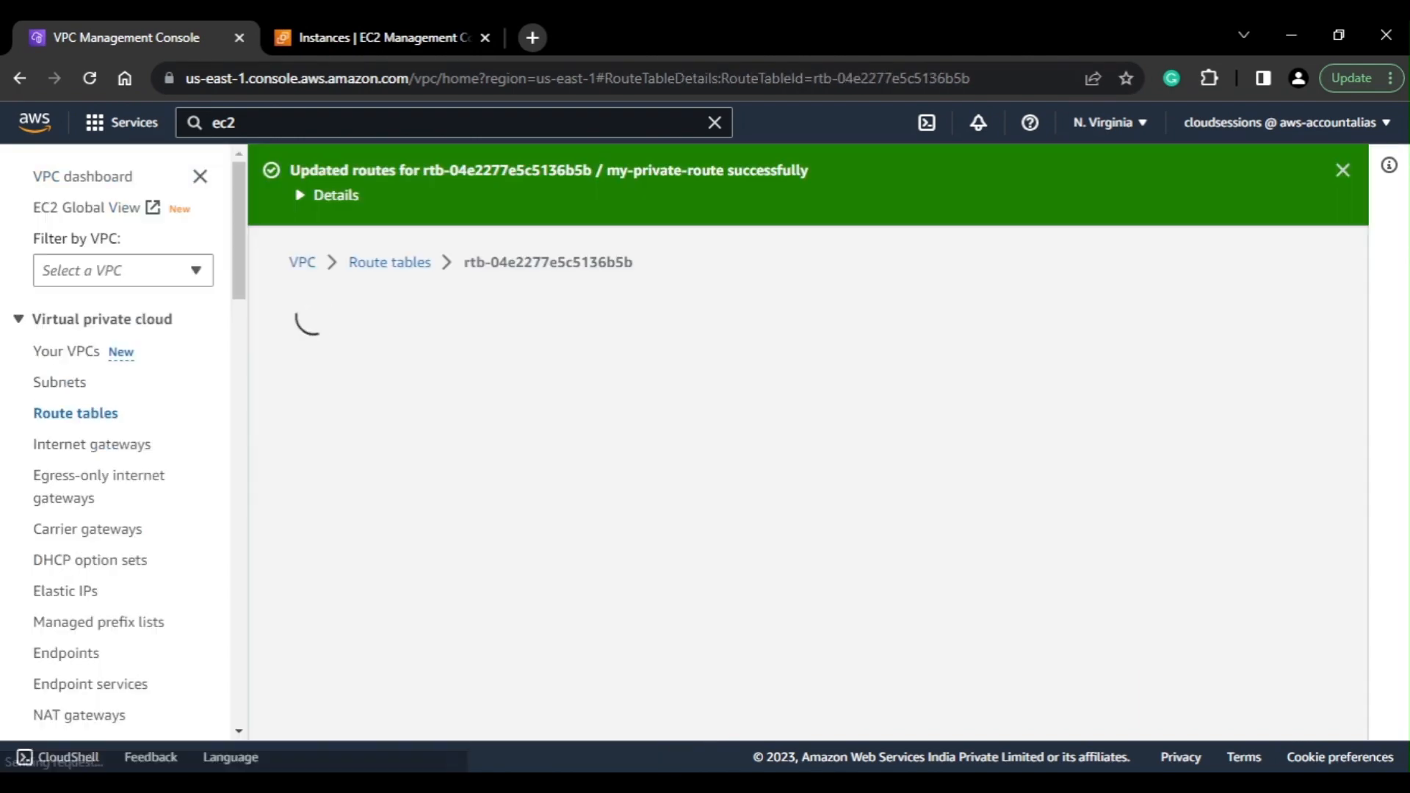
Step: Ping google.com once more from the private instance, stop the ping and switch to the NAT Gateway Use case slide
{"action": "left_click", "coordinate": [631, 783]}
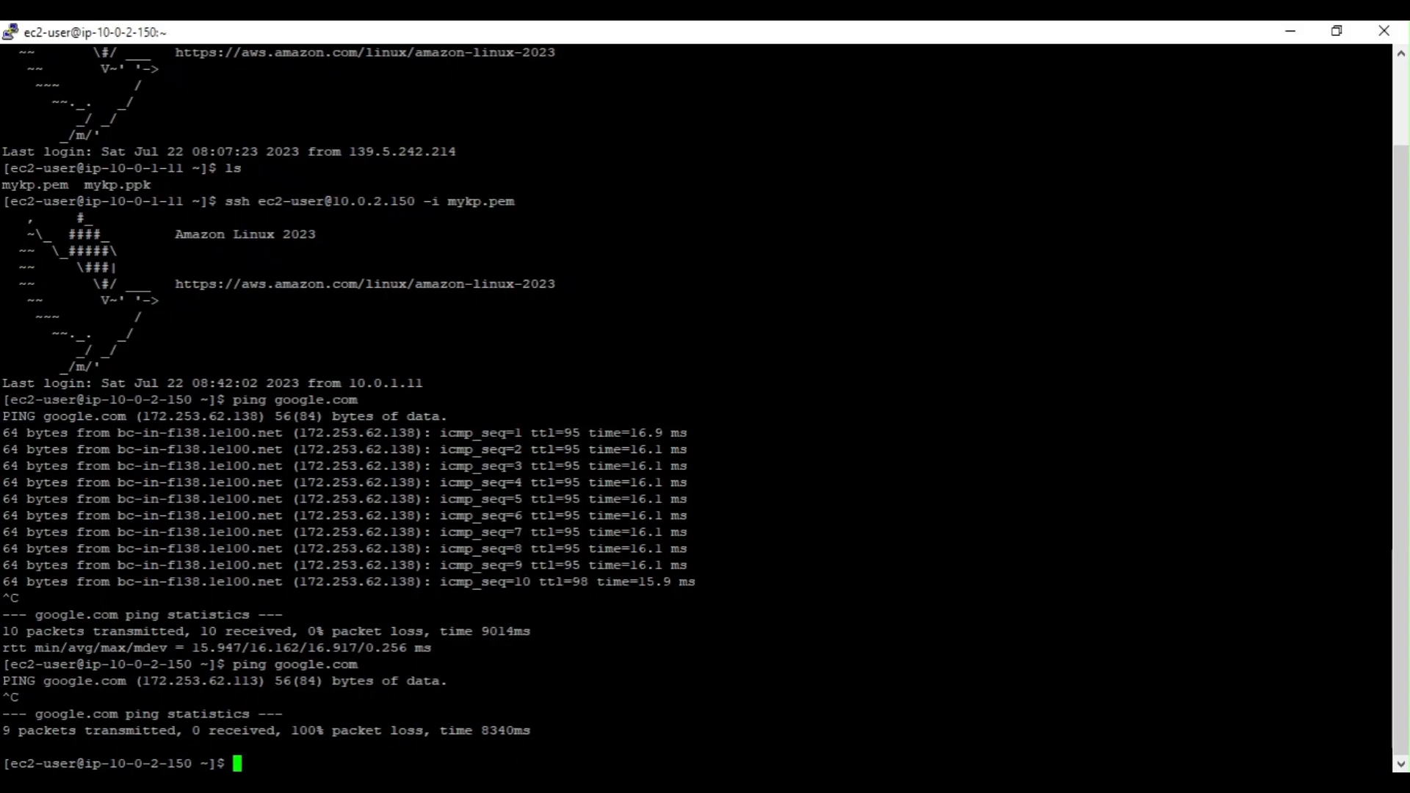
{"action": "key", "text": "Up"}
{"action": "key", "text": "Return"}
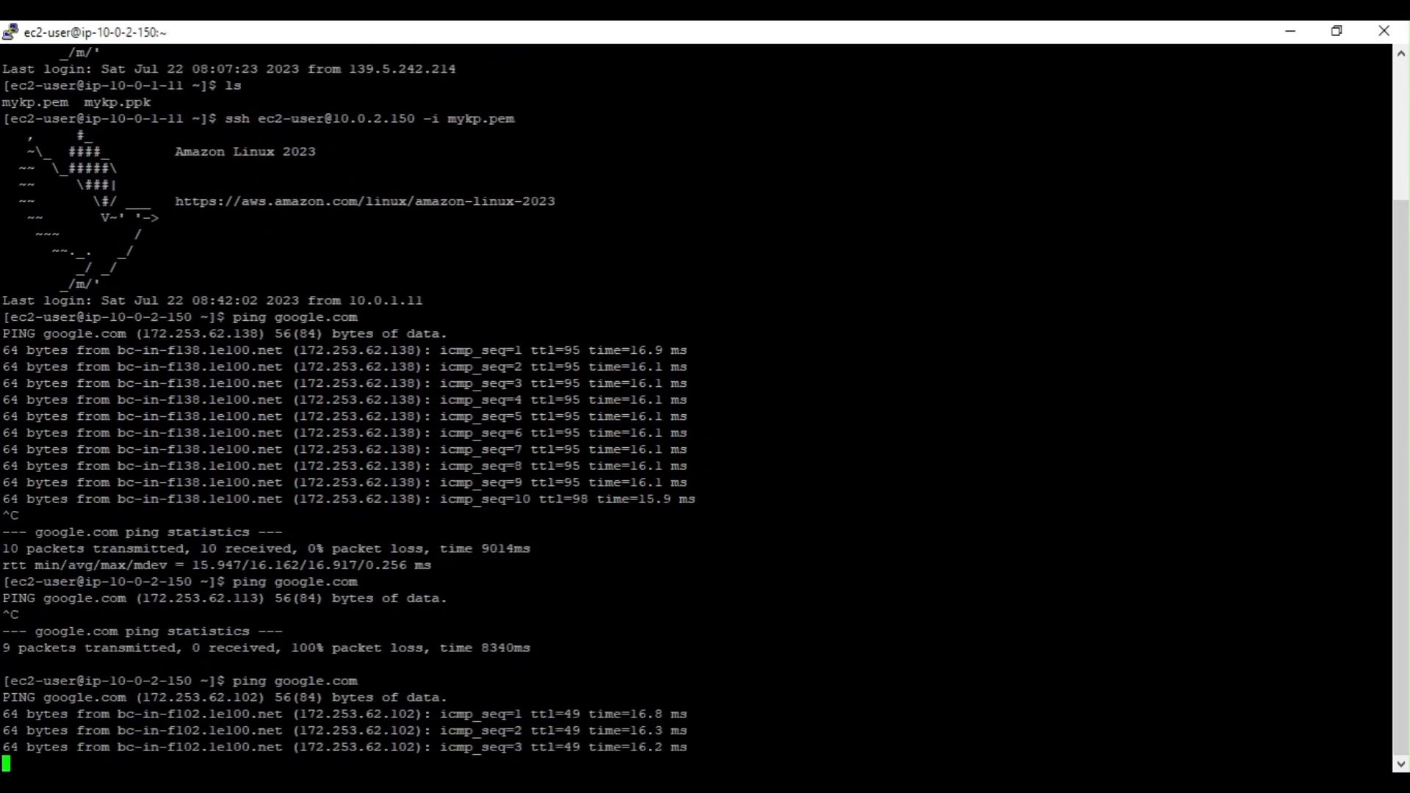
{"action": "key", "text": "ctrl+c"}
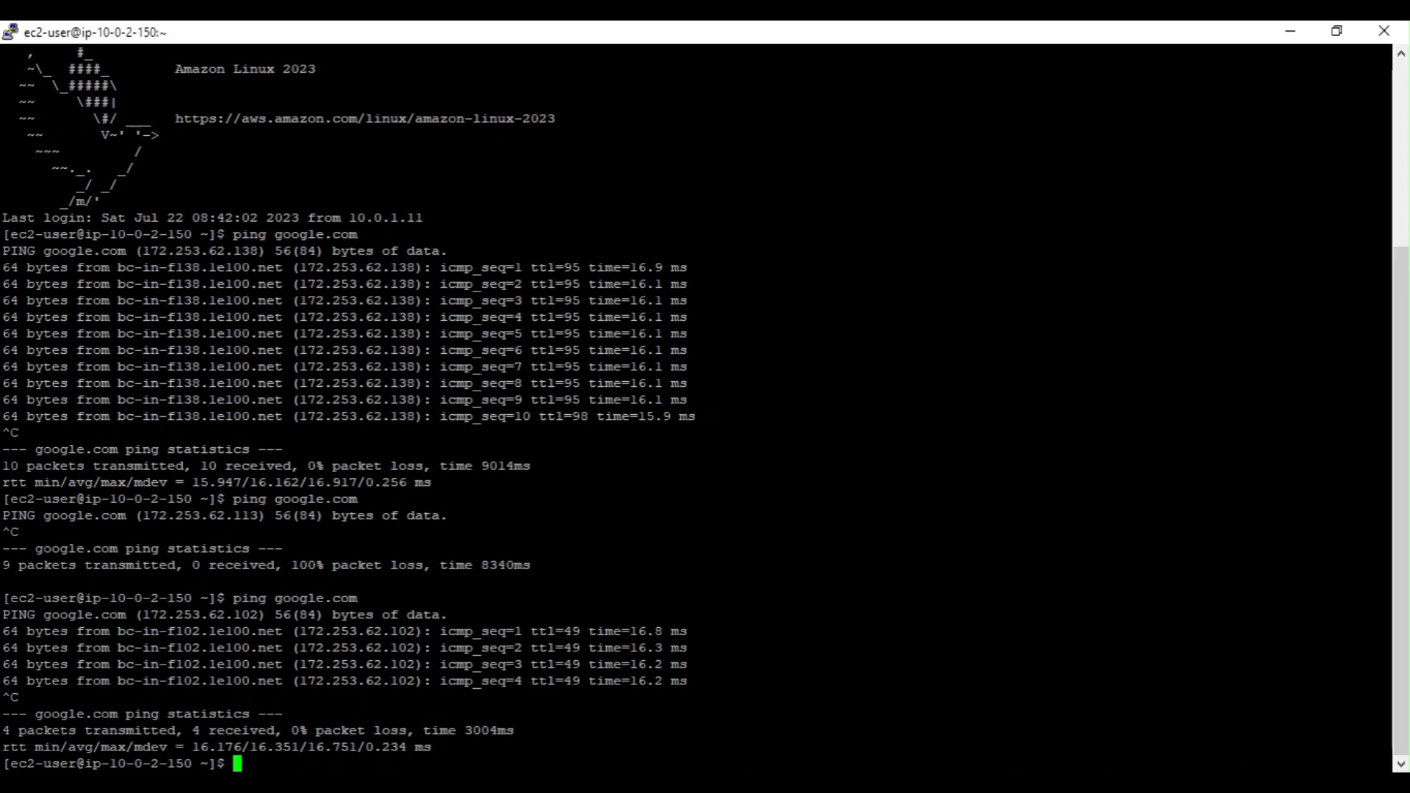
{"action": "key", "text": "alt+Tab"}
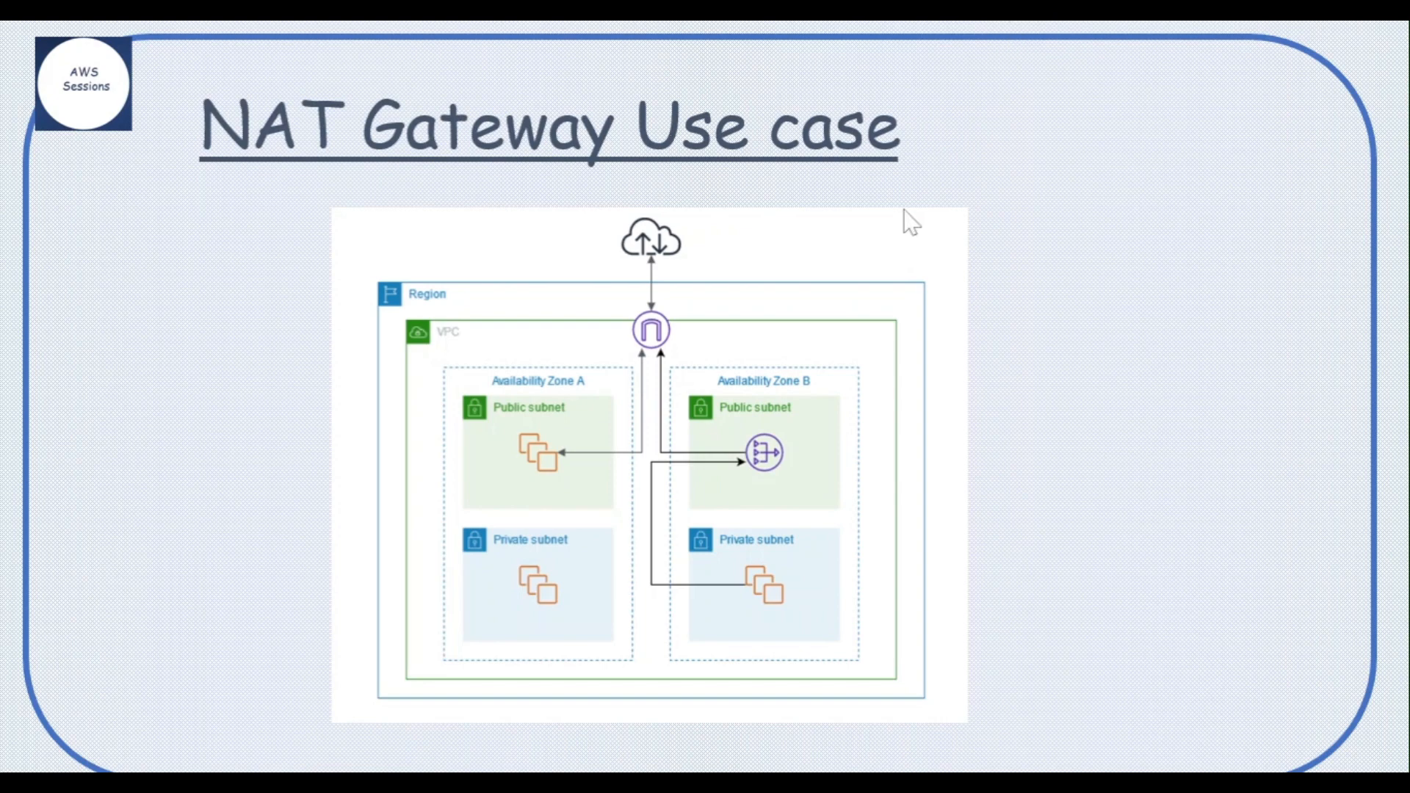